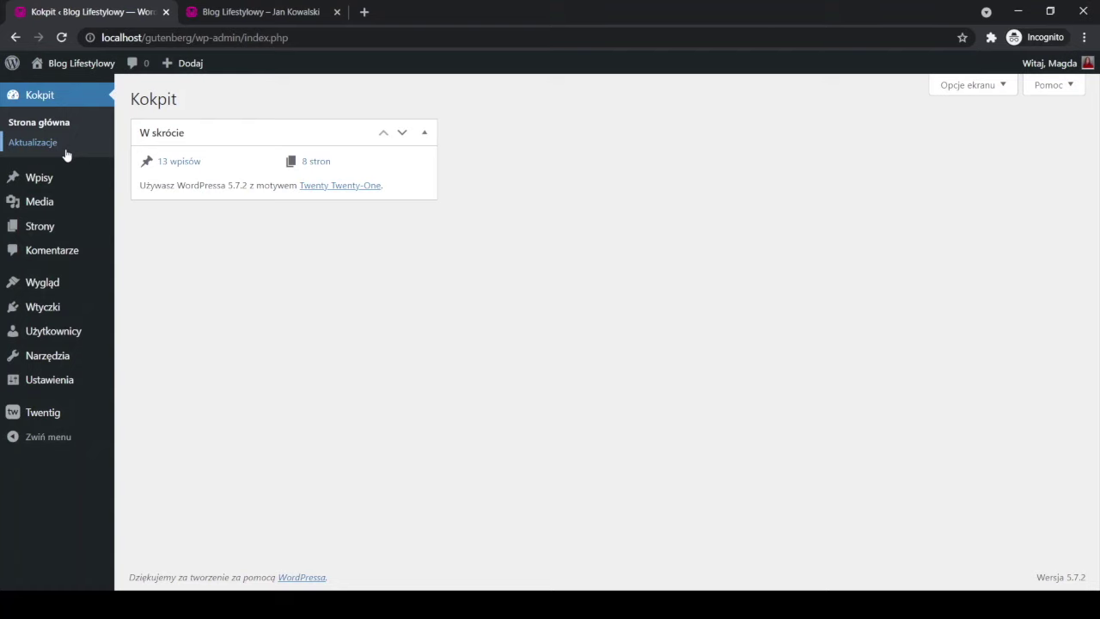
Open Wtyczki > Dodaj nową and search the plugin directory for 'popup'.
{"action": "mouse_move", "coordinate": [44, 314]}
{"action": "left_click", "coordinate": [136, 332]}
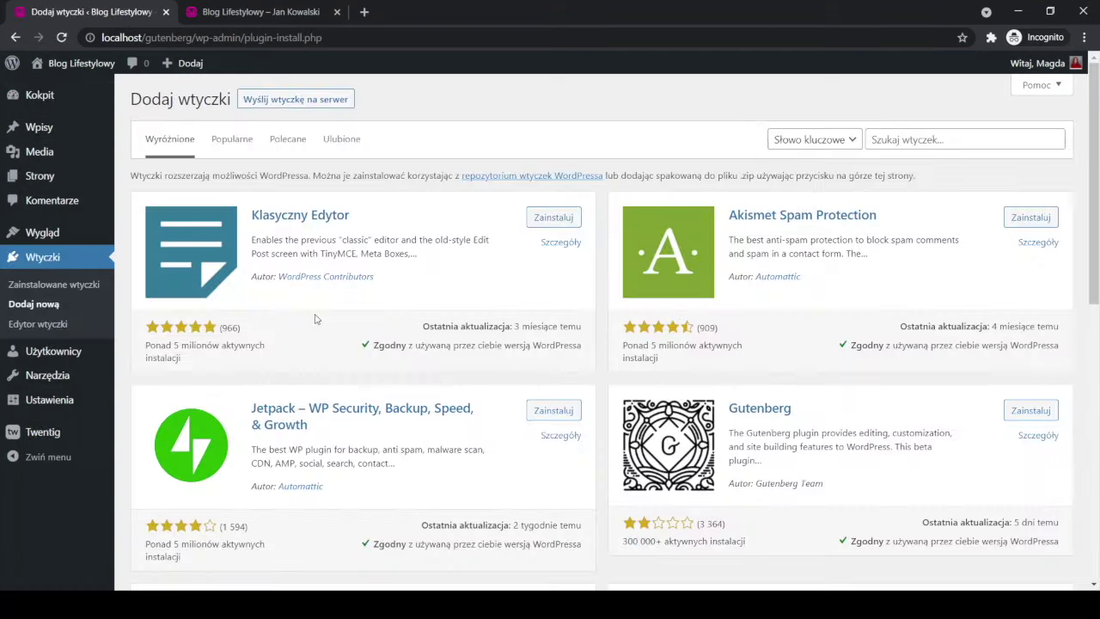
{"action": "left_click", "coordinate": [901, 144]}
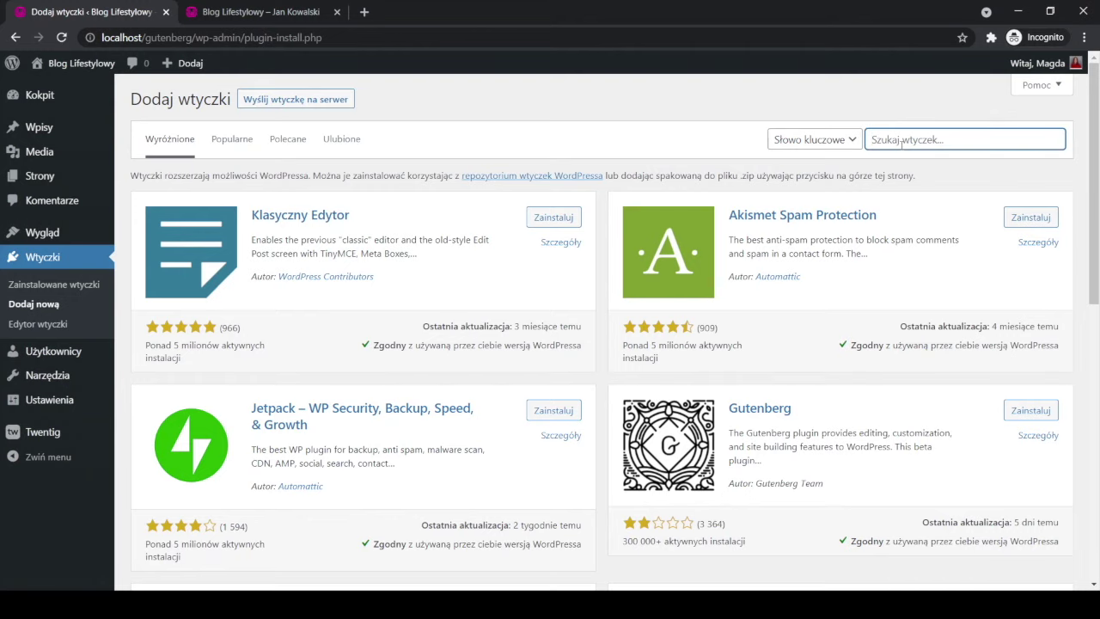
{"action": "type", "text": "popup"}
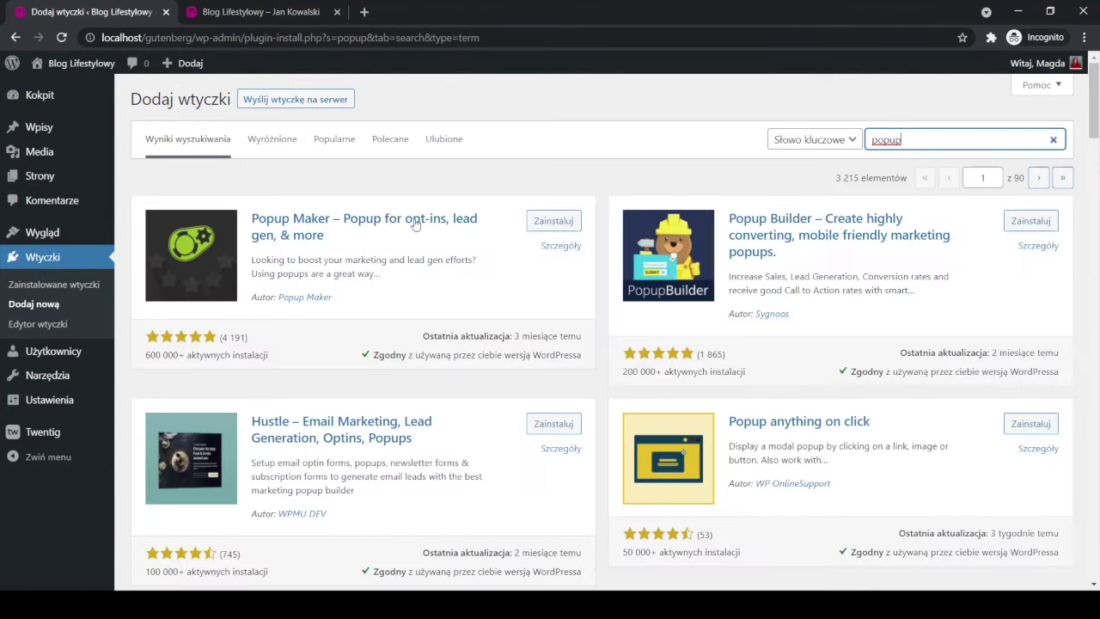
Go to the second page of popup results and scroll to Holler Box.
{"action": "left_click_drag", "start_coordinate": [1095, 112], "coordinate": [1084, 338]}
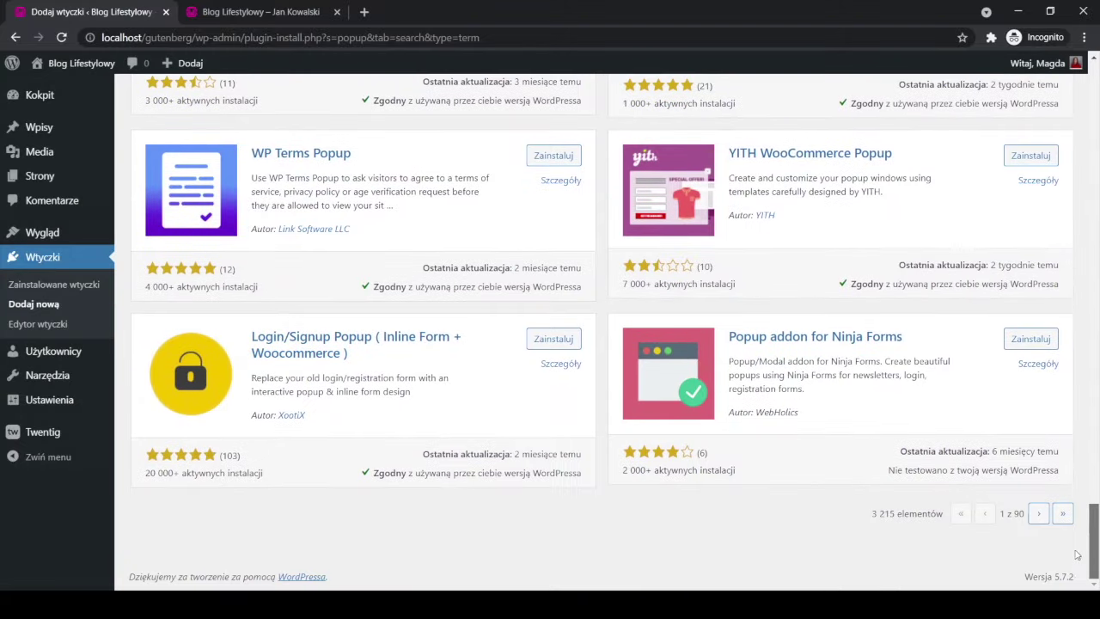
{"action": "left_click", "coordinate": [1037, 514]}
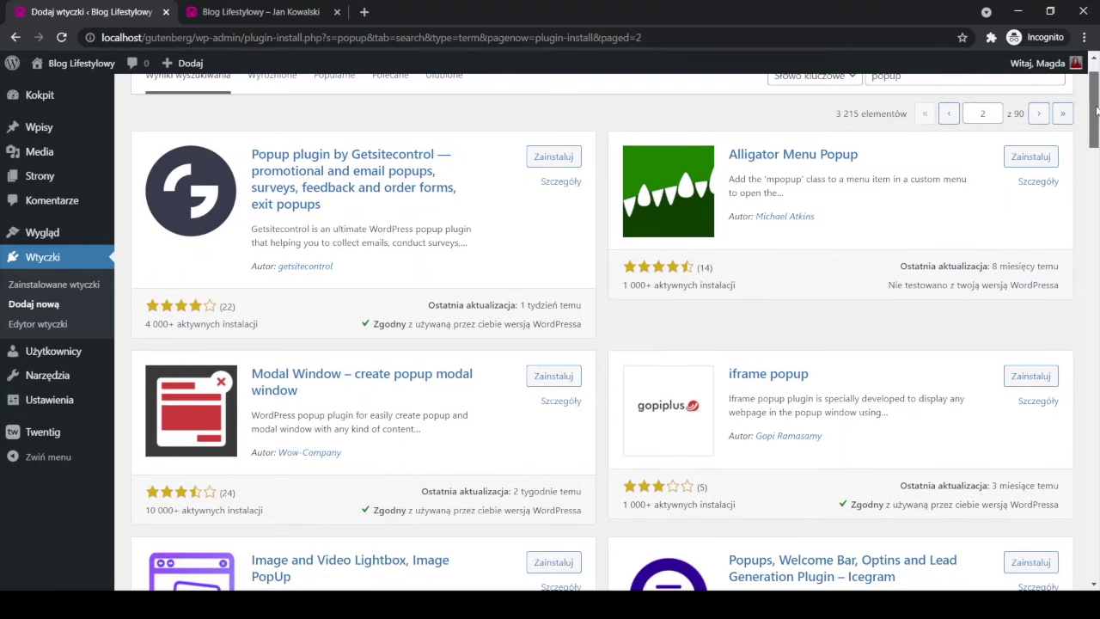
{"action": "left_click_drag", "start_coordinate": [1096, 113], "coordinate": [1059, 356]}
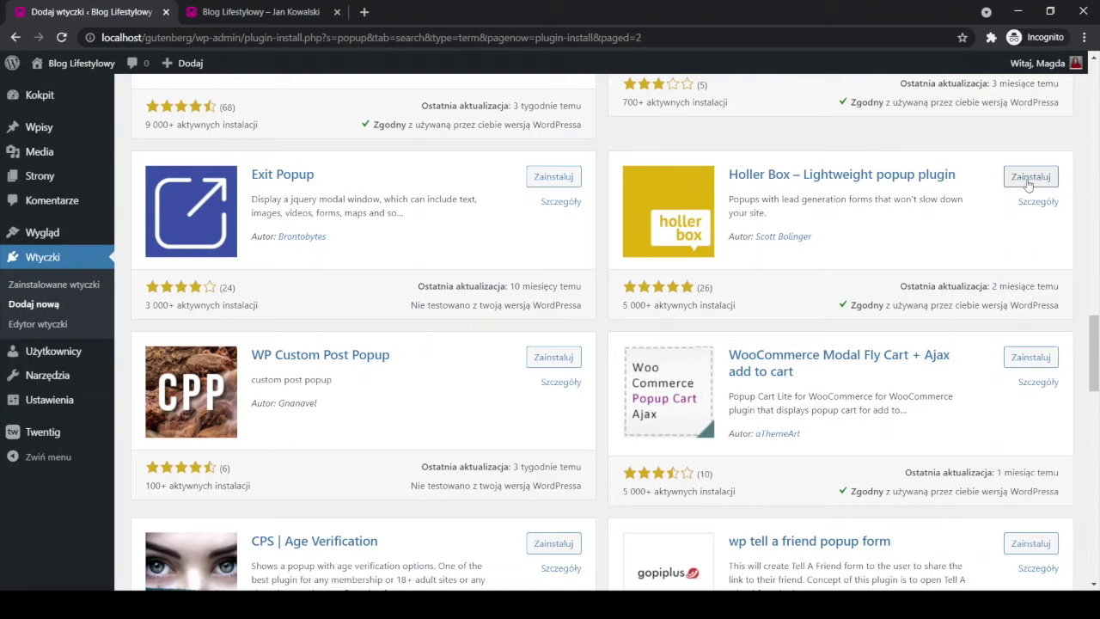
Install and activate Holler Box, then open its empty All Boxes list.
{"action": "left_click", "coordinate": [1028, 181]}
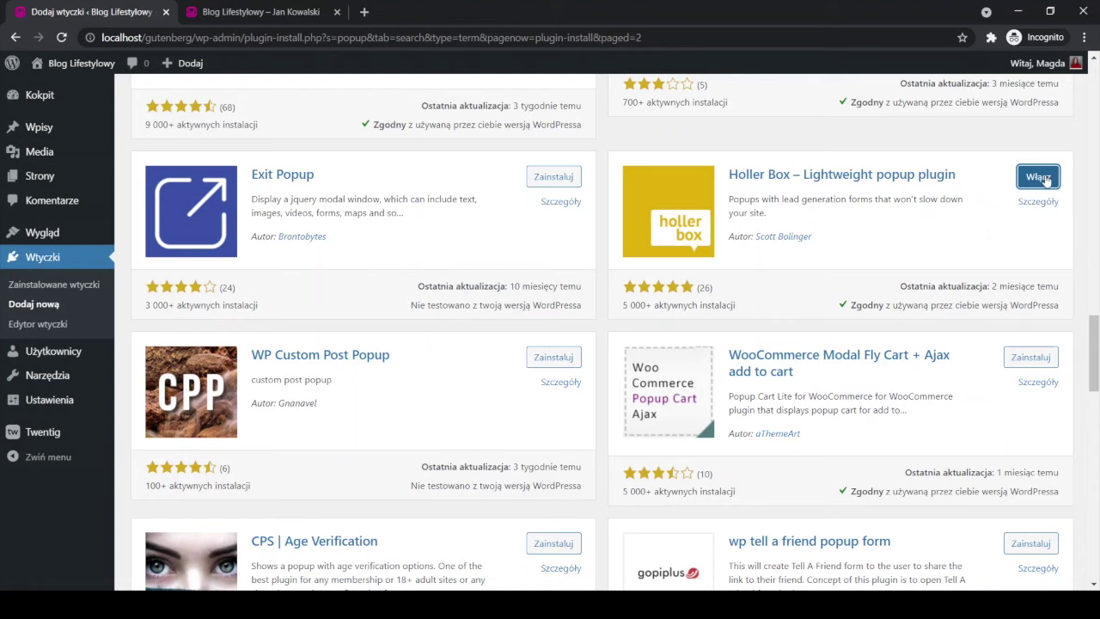
{"action": "left_click", "coordinate": [1042, 179]}
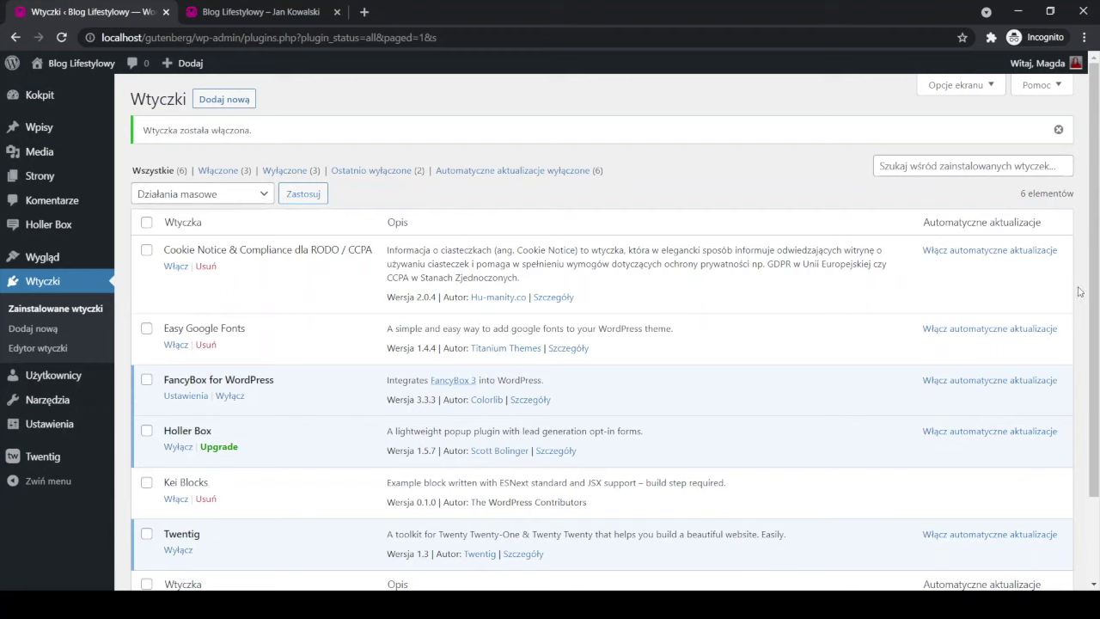
{"action": "mouse_move", "coordinate": [43, 229]}
{"action": "left_click", "coordinate": [43, 229]}
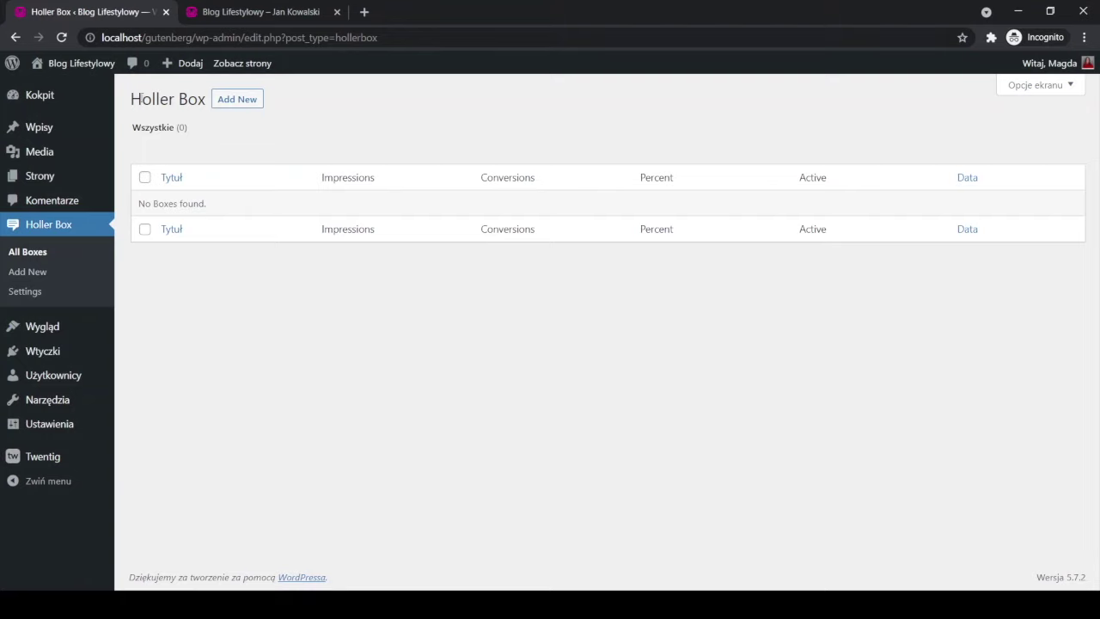
Add a new Holler Box titled 'Informacja' and choose the Popup box type.
{"action": "left_click", "coordinate": [241, 103]}
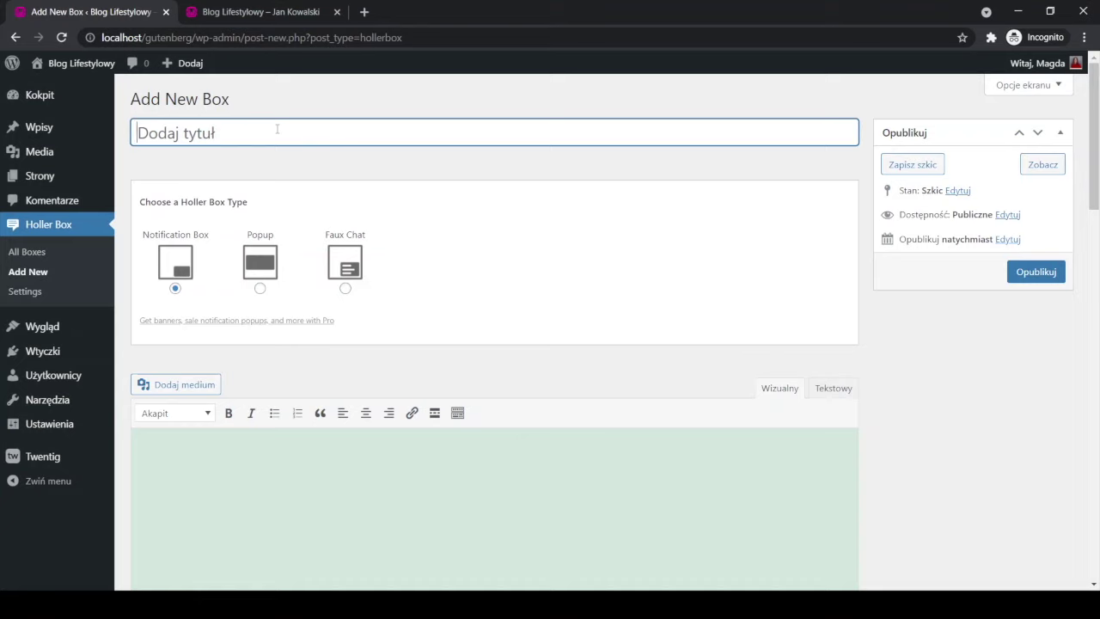
{"action": "type", "text": "Informa"}
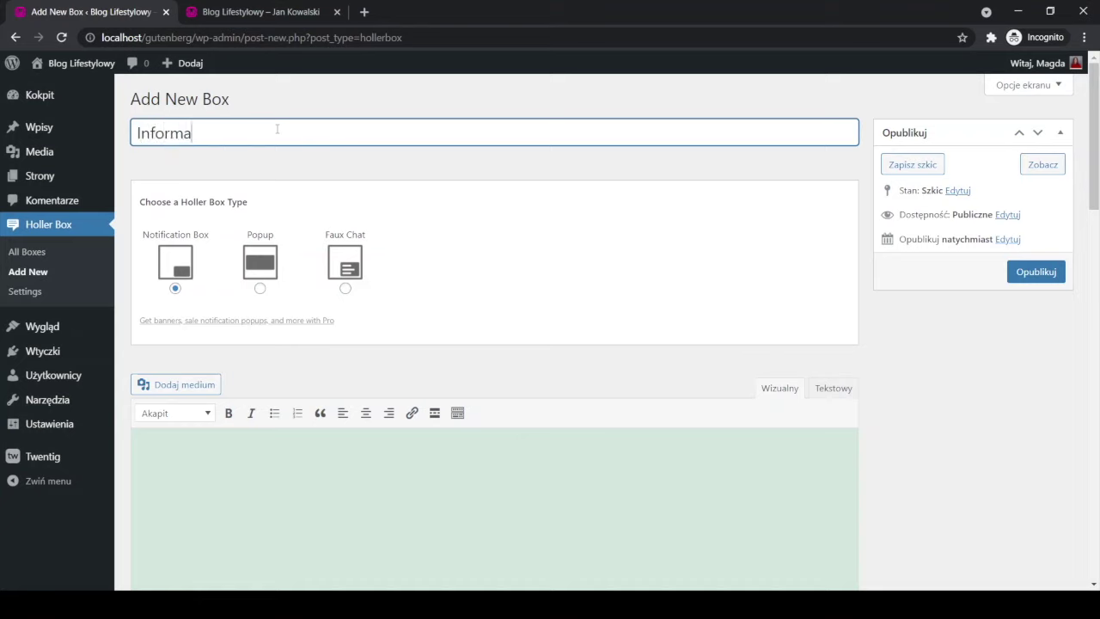
{"action": "type", "text": "cja"}
{"action": "left_click", "coordinate": [260, 292]}
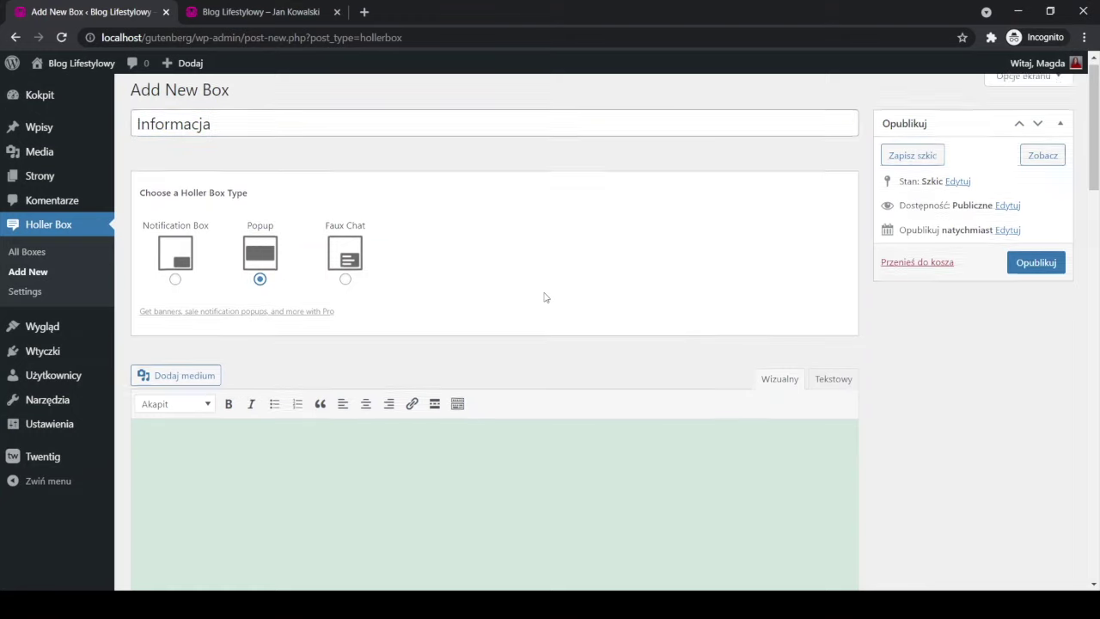
{"action": "scroll", "coordinate": [370, 292], "scroll_direction": "down", "scroll_amount": 3}
Write 'W długi weekend biuro jest nieczynne.' and the paragraph 'Zapraszamy w poniedziałek.' in the box body.
{"action": "left_click", "coordinate": [195, 296]}
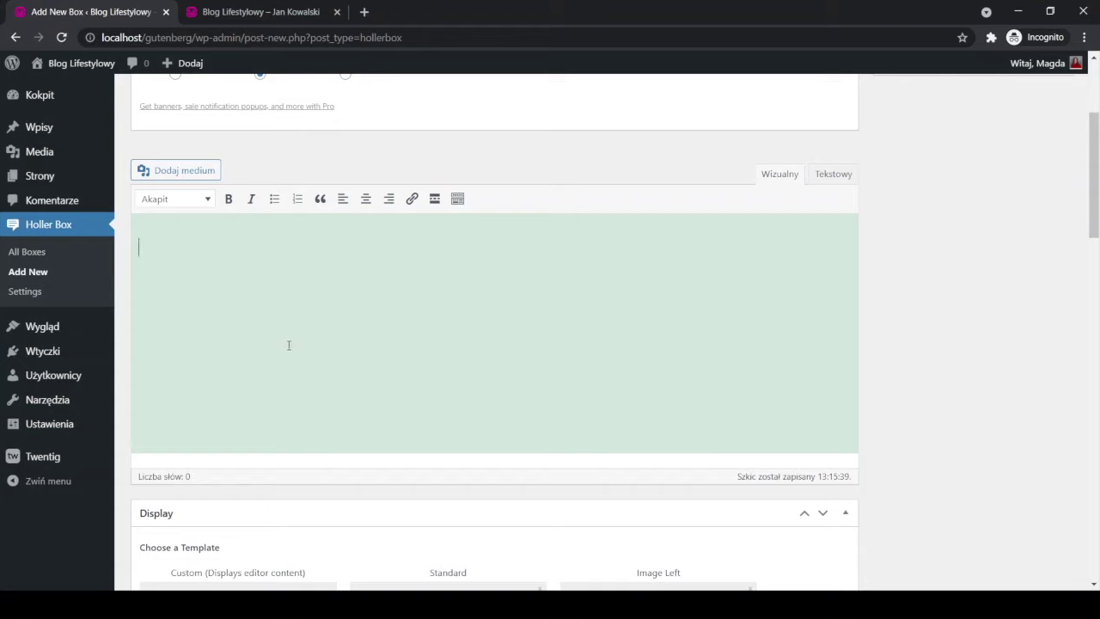
{"action": "type", "text": "W długi weeken"}
{"action": "key", "text": "BackSpace"}
{"action": "type", "text": "end "}
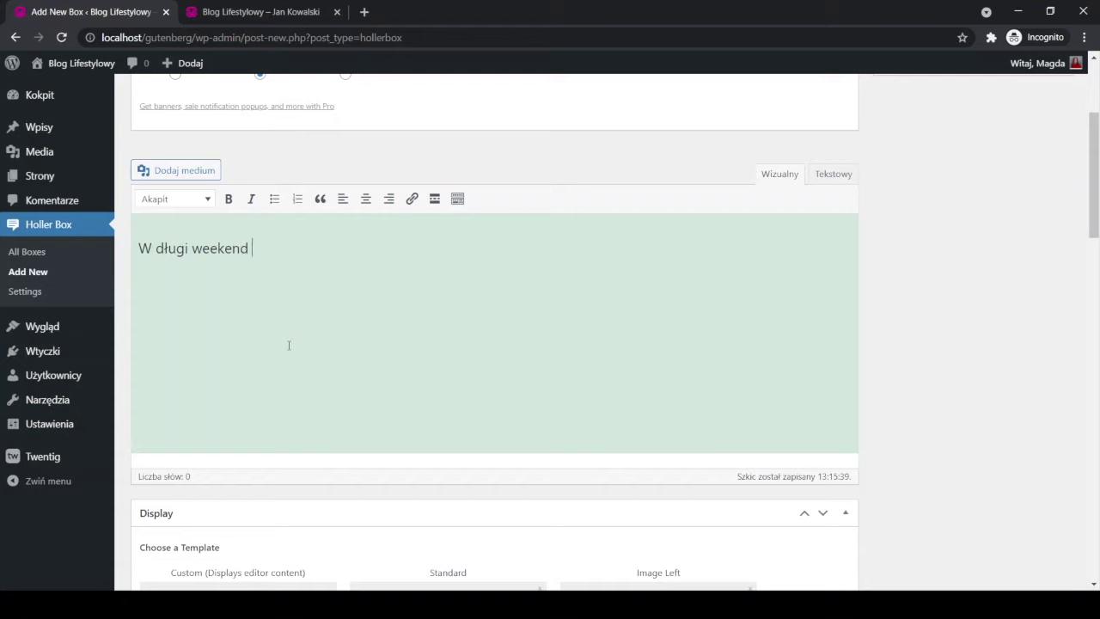
{"action": "type", "text": "biuro jest nieczynne."}
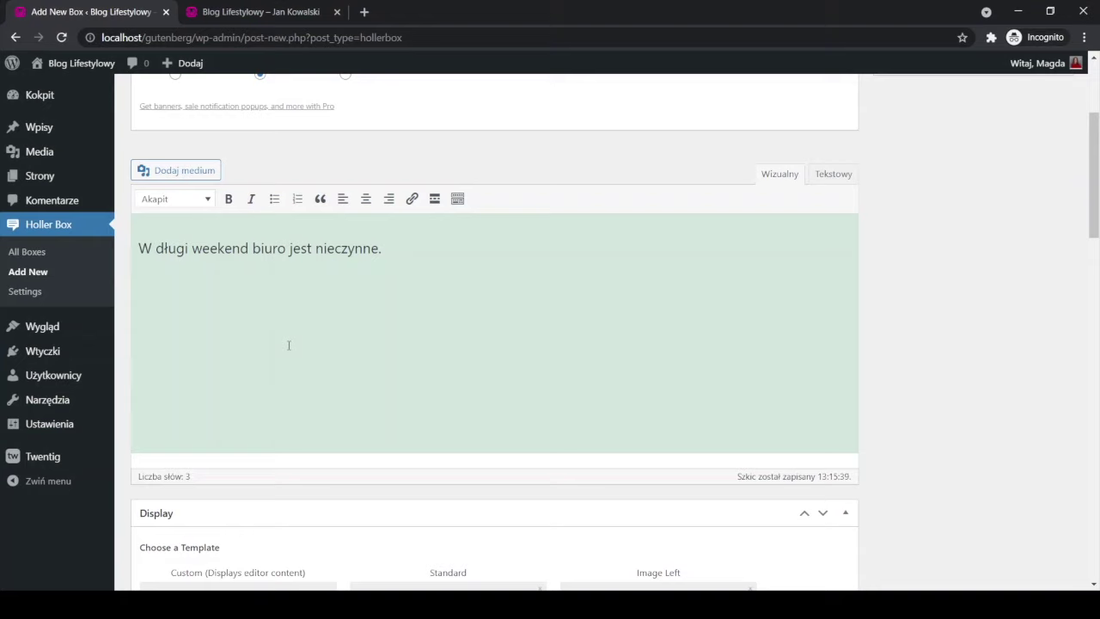
{"action": "key", "text": "Return"}
{"action": "type", "text": "Zapraszamy w poniedzi"}
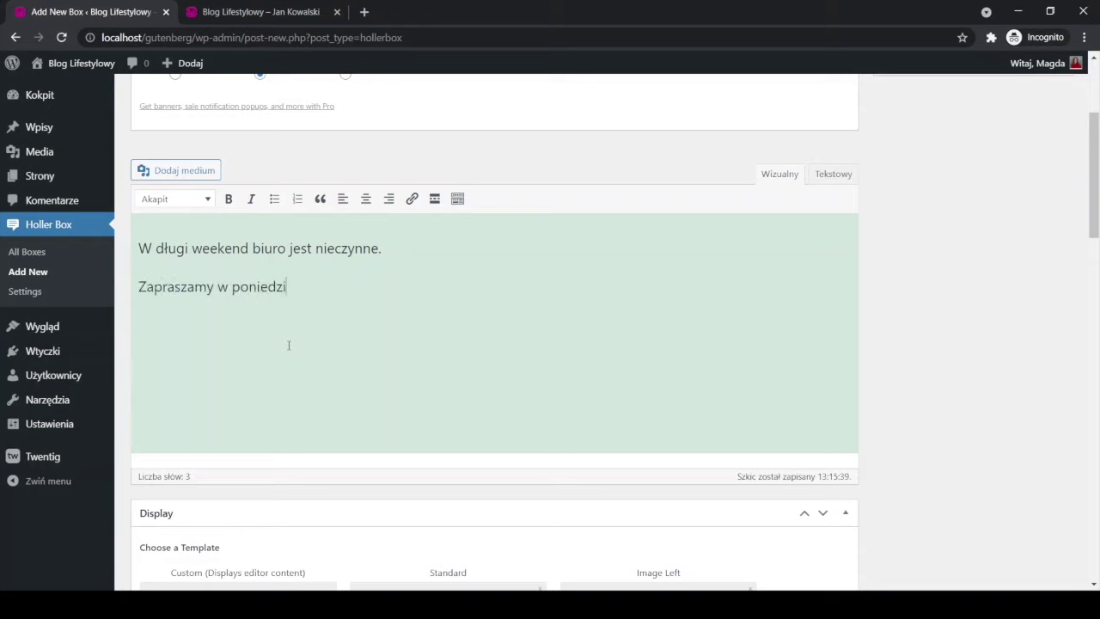
{"action": "type", "text": "ałek."}
{"action": "left_click", "coordinate": [834, 178]}
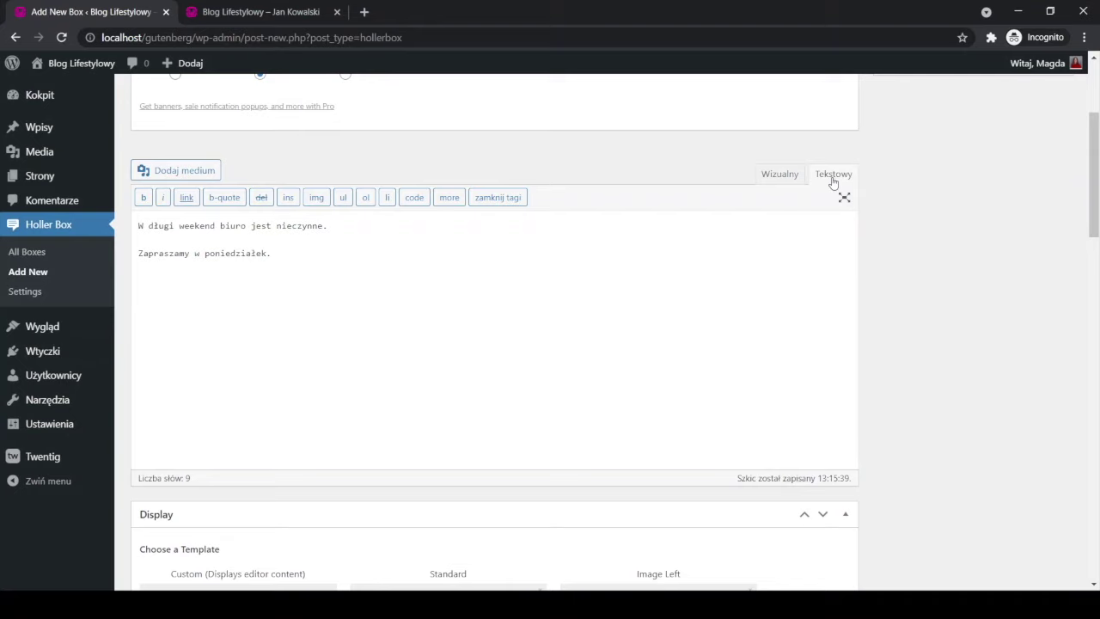
{"action": "left_click", "coordinate": [794, 176]}
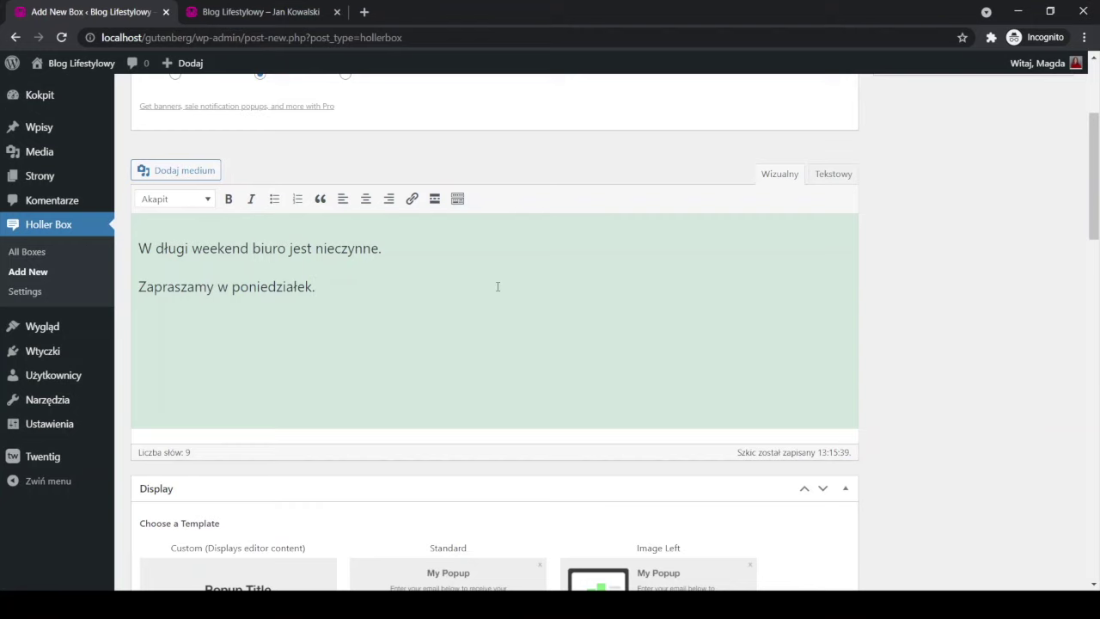
Select the Custom (Displays editor content) option under Choose a Template.
{"action": "scroll", "coordinate": [497, 286], "scroll_direction": "down", "scroll_amount": 3}
{"action": "scroll", "coordinate": [610, 309], "scroll_direction": "up", "scroll_amount": 2}
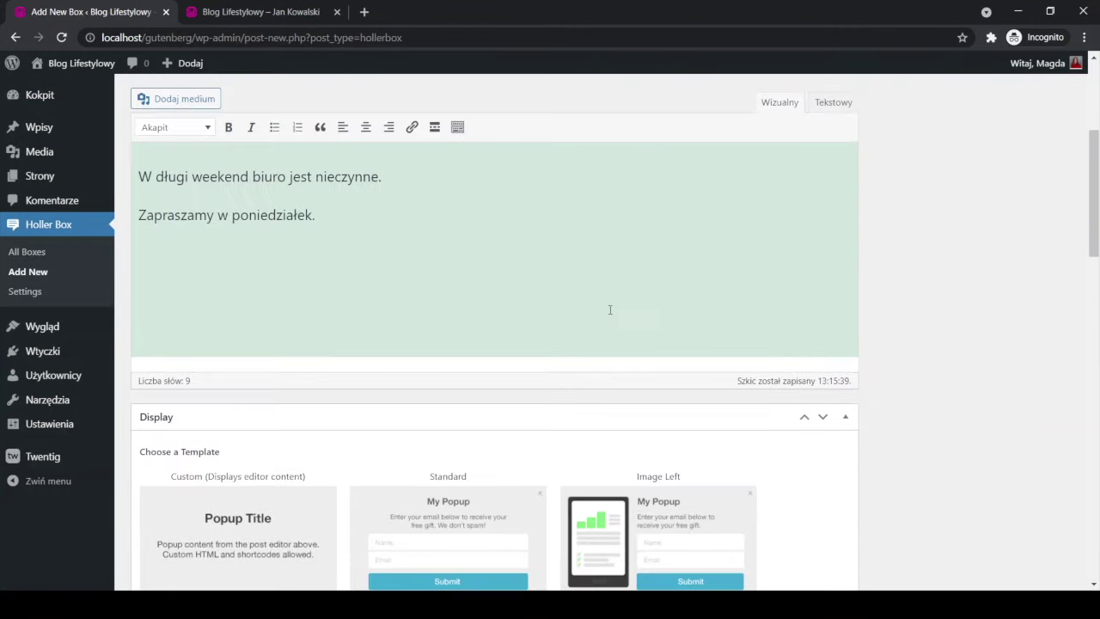
{"action": "scroll", "coordinate": [905, 357], "scroll_direction": "down", "scroll_amount": 3}
{"action": "scroll", "coordinate": [885, 353], "scroll_direction": "up", "scroll_amount": 3}
{"action": "scroll", "coordinate": [875, 363], "scroll_direction": "down", "scroll_amount": 3}
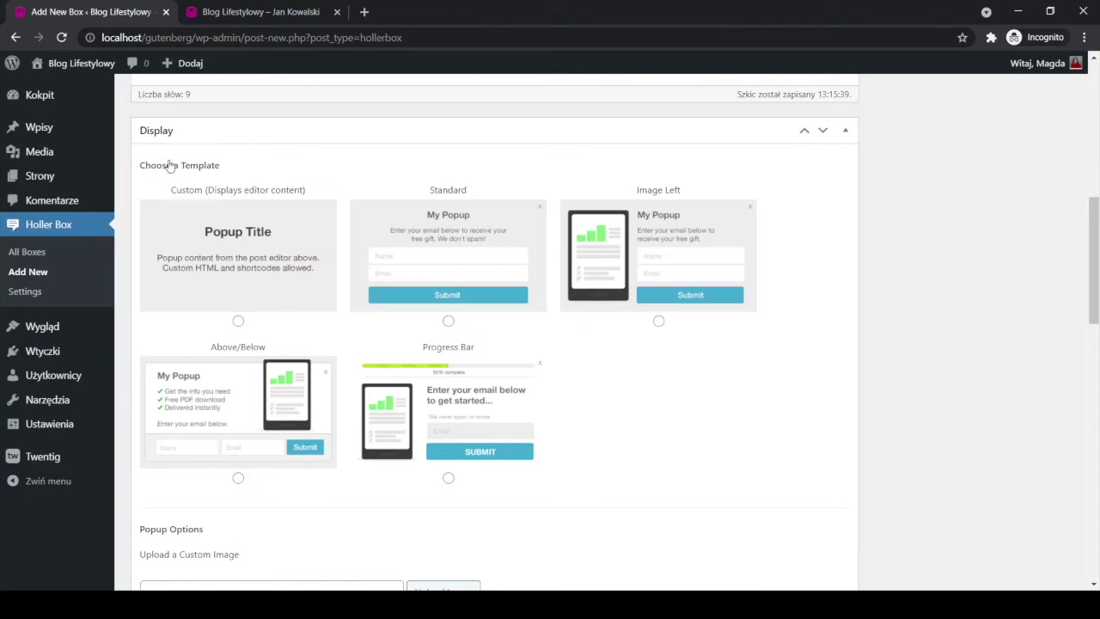
{"action": "left_click", "coordinate": [238, 320]}
{"action": "scroll", "coordinate": [261, 247], "scroll_direction": "up", "scroll_amount": 10}
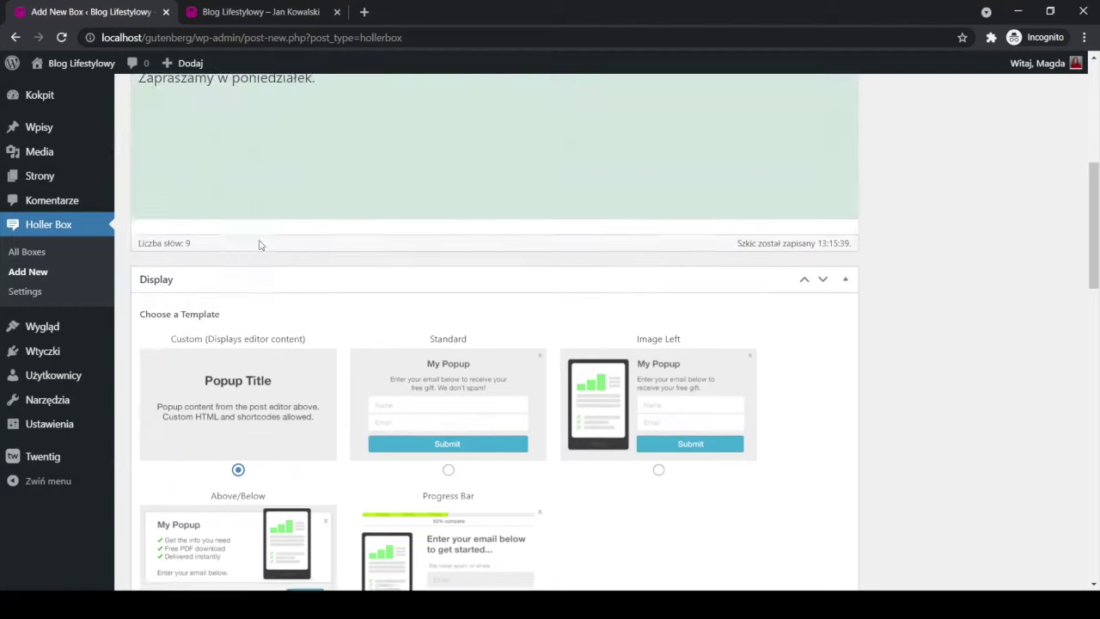
{"action": "left_click_drag", "start_coordinate": [211, 133], "coordinate": [119, 144]}
{"action": "scroll", "coordinate": [191, 250], "scroll_direction": "down", "scroll_amount": 10}
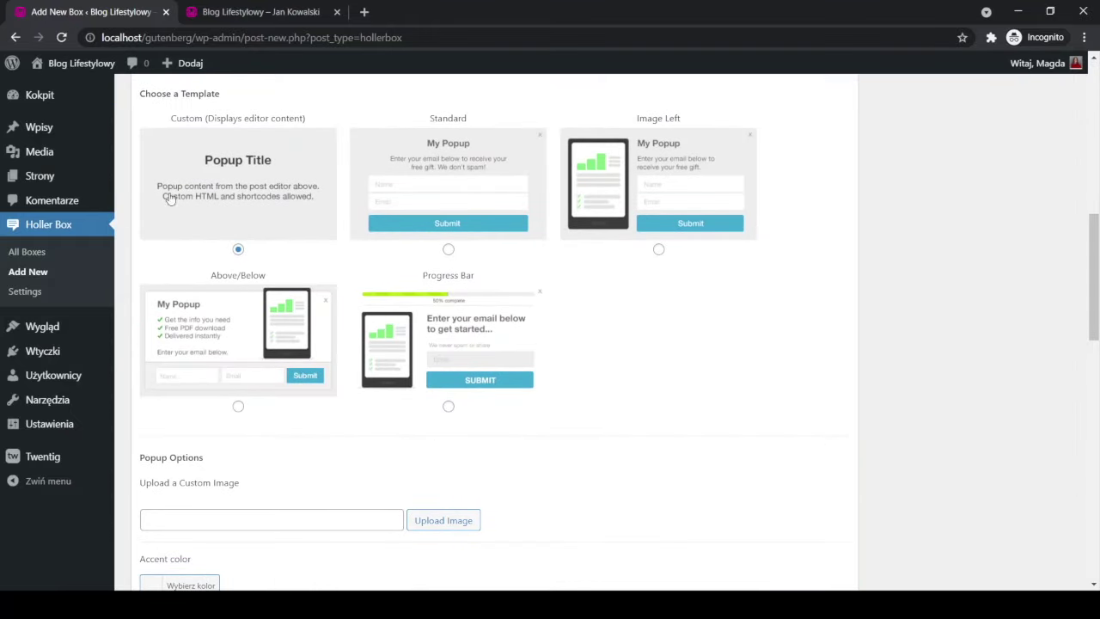
{"action": "scroll", "coordinate": [250, 205], "scroll_direction": "up", "scroll_amount": 4}
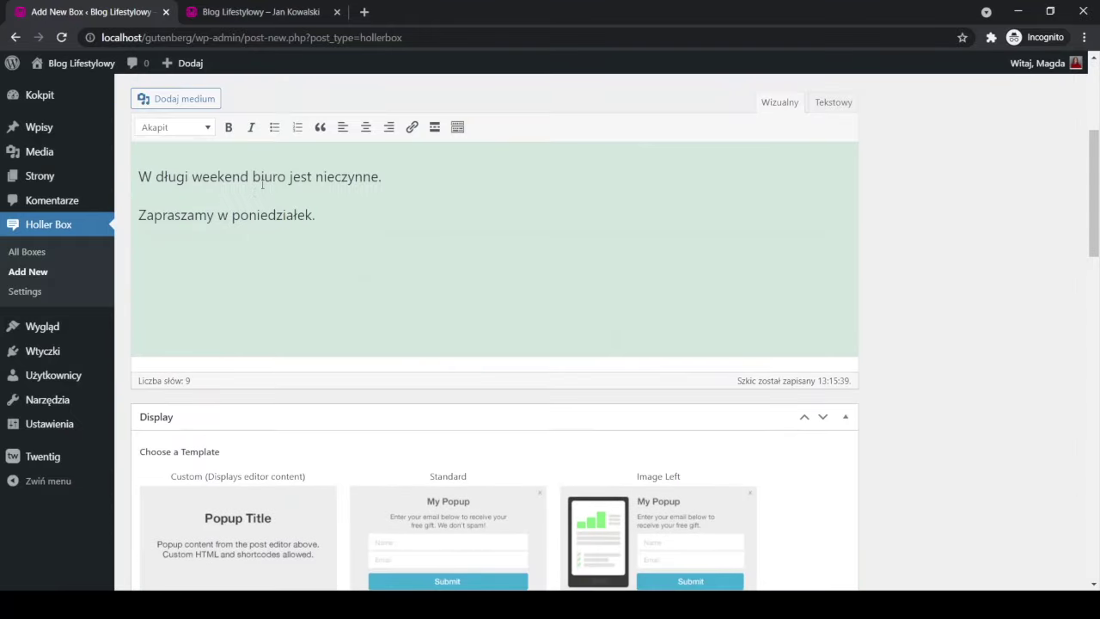
{"action": "scroll", "coordinate": [277, 214], "scroll_direction": "down", "scroll_amount": 3}
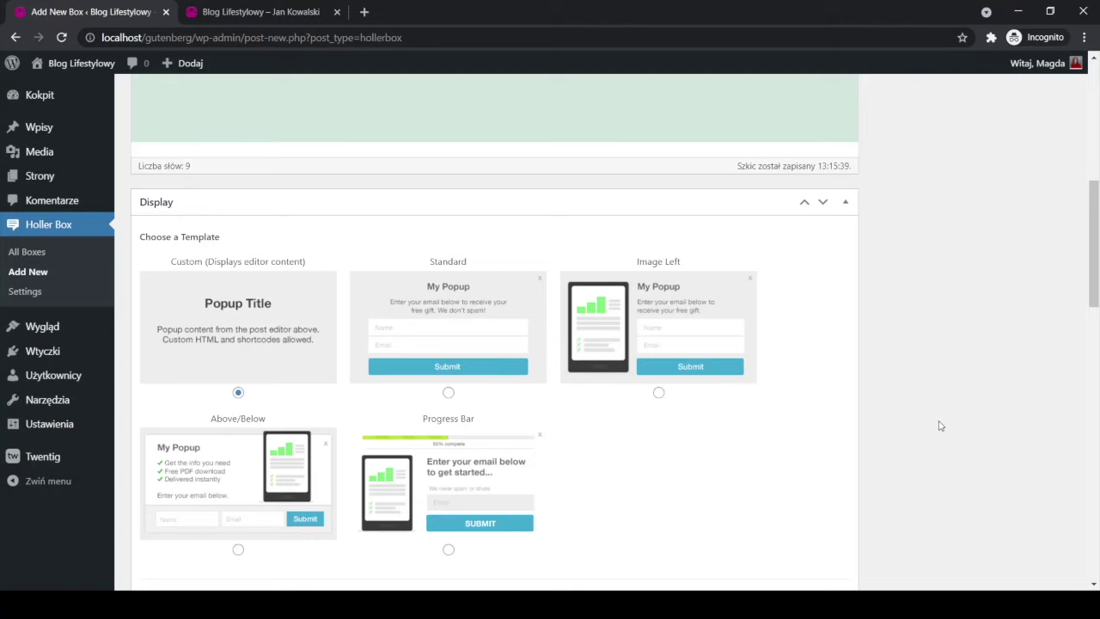
{"action": "scroll", "coordinate": [929, 420], "scroll_direction": "down", "scroll_amount": 4}
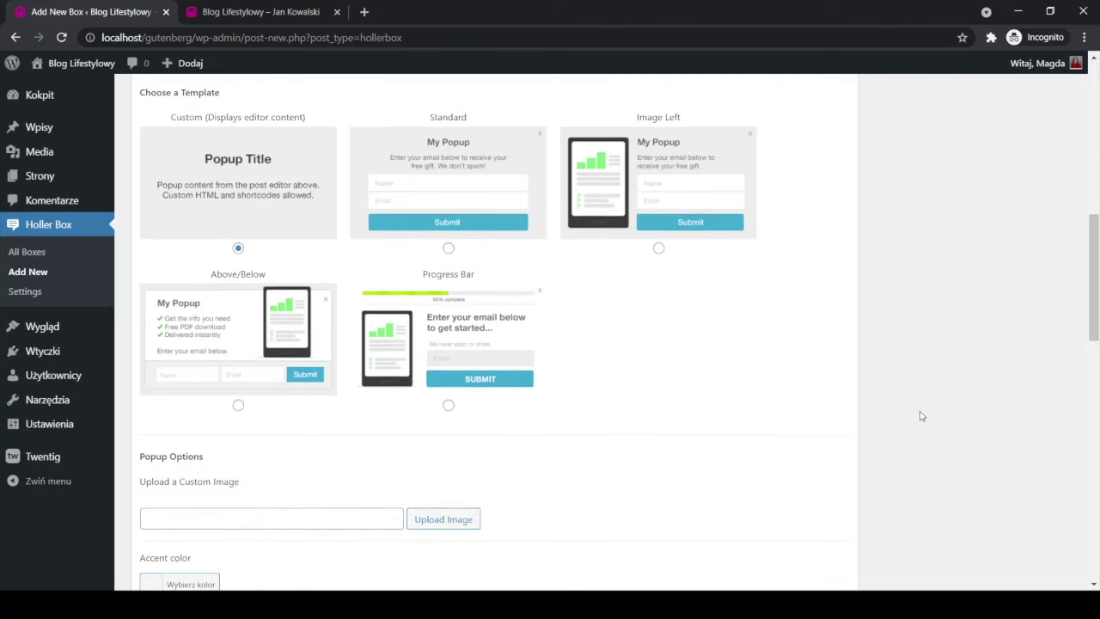
{"action": "scroll", "coordinate": [920, 415], "scroll_direction": "down", "scroll_amount": 2}
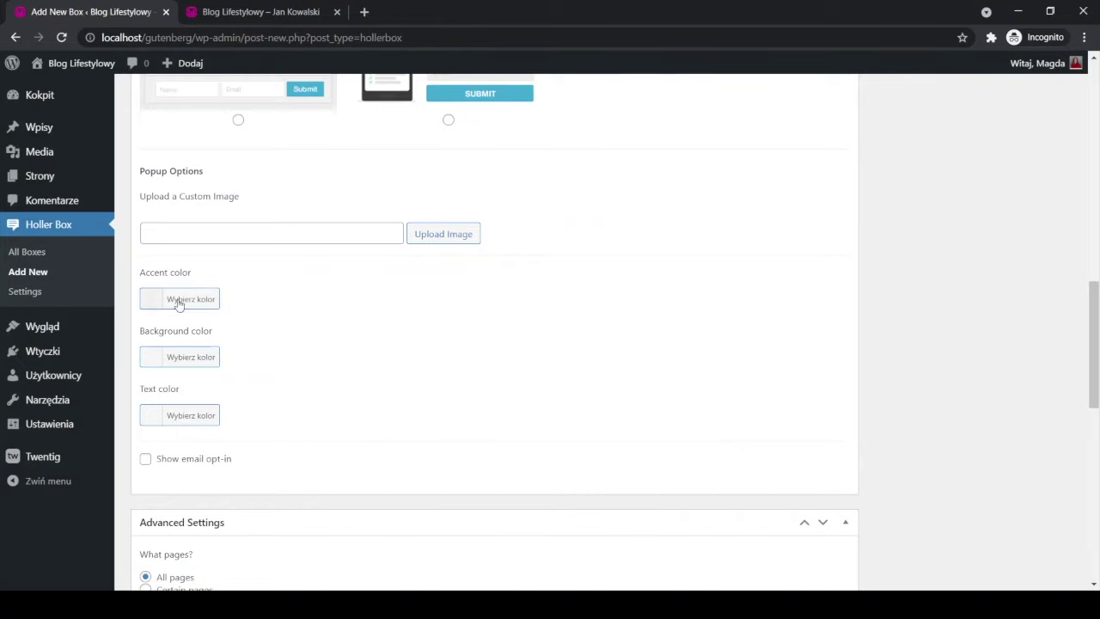
Set the popup text colour to dark grey #2d2d2d.
{"action": "left_click", "coordinate": [190, 355]}
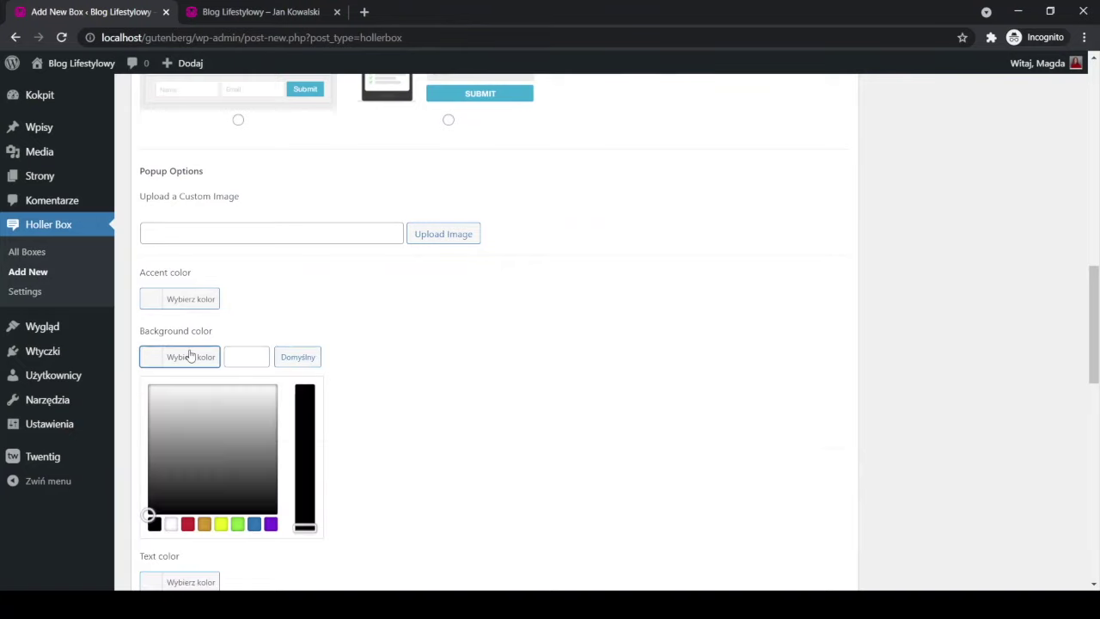
{"action": "left_click", "coordinate": [251, 313]}
{"action": "left_click", "coordinate": [188, 417]}
{"action": "left_click_drag", "start_coordinate": [197, 504], "coordinate": [148, 550]}
Set the popup accent colour to purple #c330d1.
{"action": "left_click", "coordinate": [188, 299]}
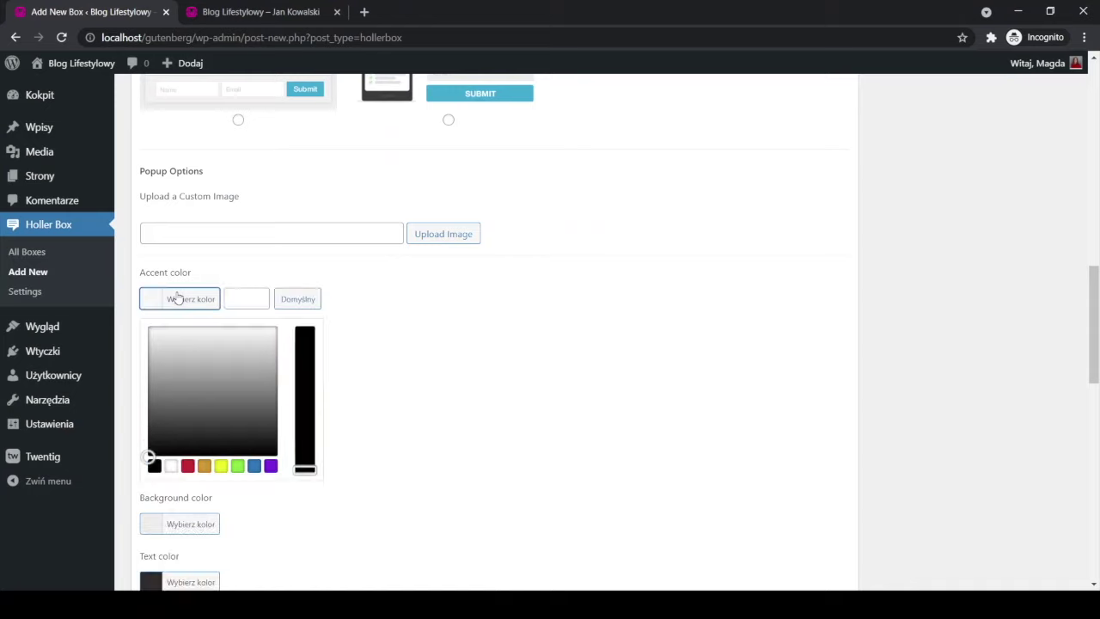
{"action": "left_click", "coordinate": [206, 467]}
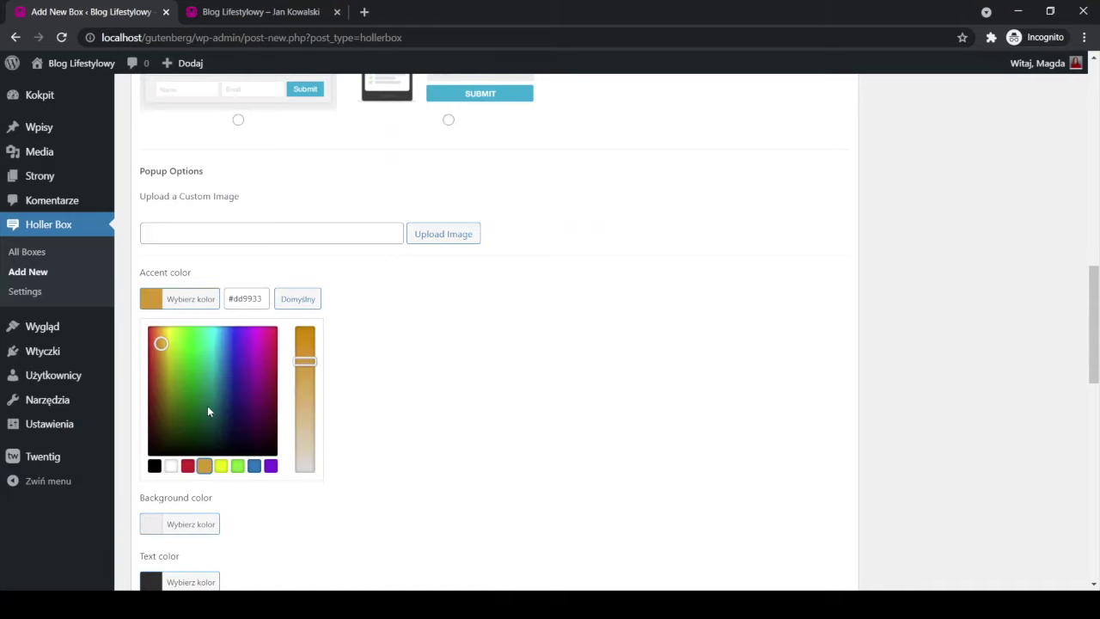
{"action": "left_click_drag", "start_coordinate": [159, 341], "coordinate": [253, 352]}
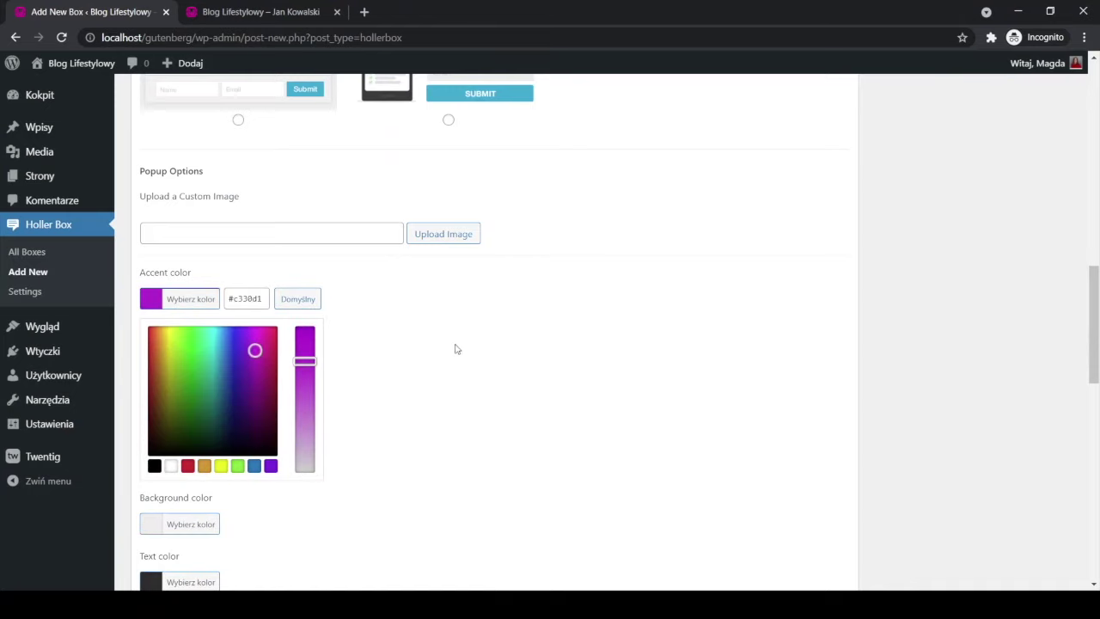
{"action": "left_click", "coordinate": [548, 423]}
{"action": "scroll", "coordinate": [533, 428], "scroll_direction": "down", "scroll_amount": 2}
{"action": "scroll", "coordinate": [519, 434], "scroll_direction": "up", "scroll_amount": 2}
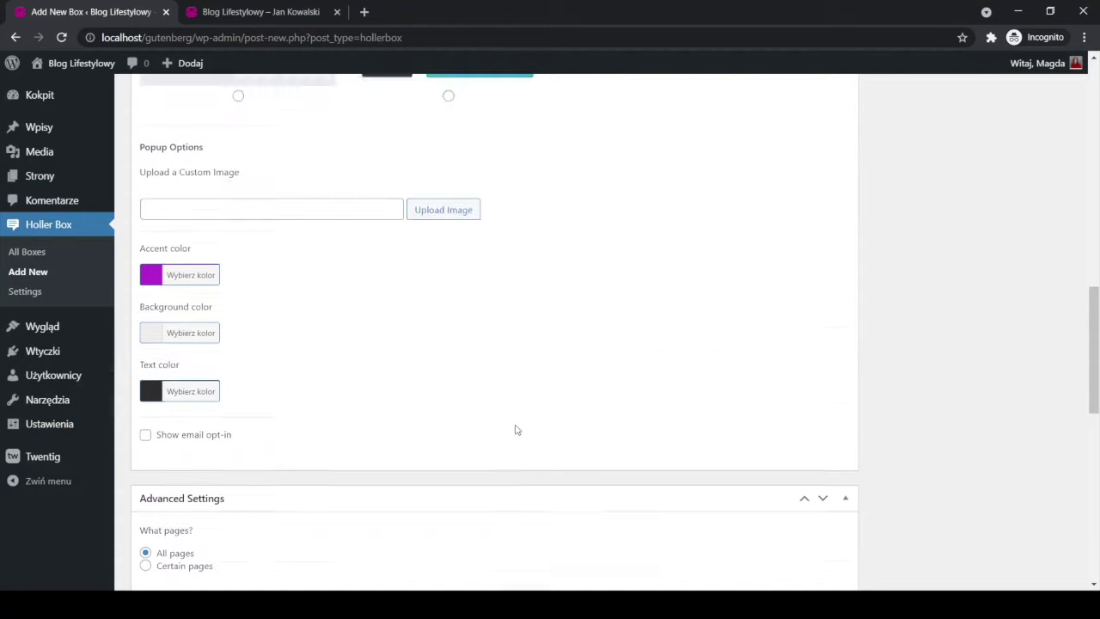
{"action": "scroll", "coordinate": [516, 433], "scroll_direction": "down", "scroll_amount": 3}
{"action": "scroll", "coordinate": [512, 431], "scroll_direction": "down", "scroll_amount": 1}
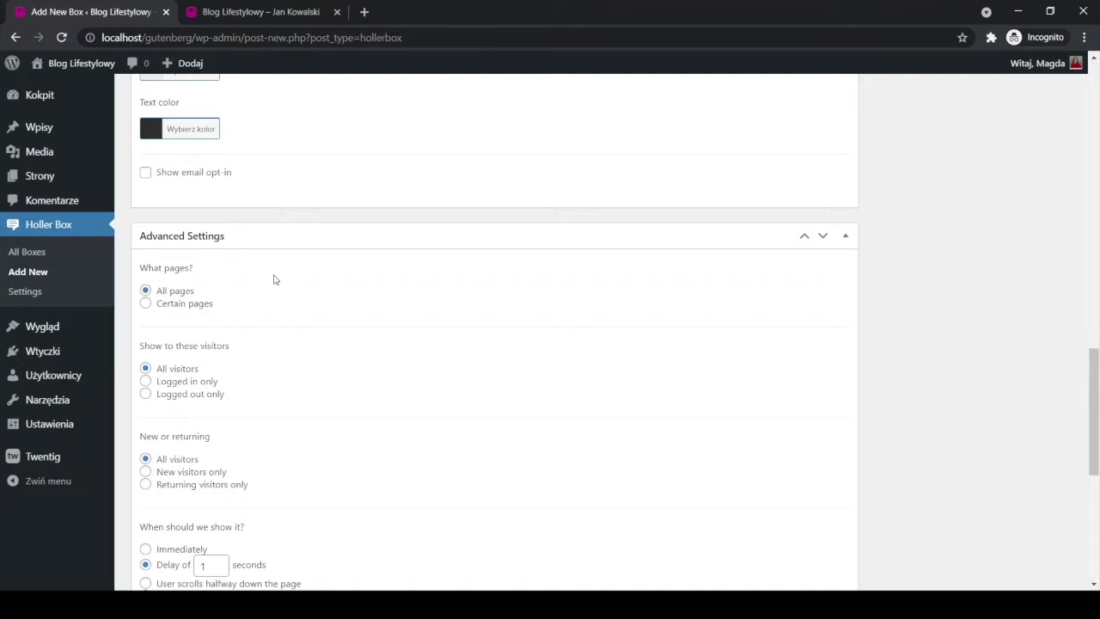
{"action": "scroll", "coordinate": [265, 300], "scroll_direction": "down", "scroll_amount": 1}
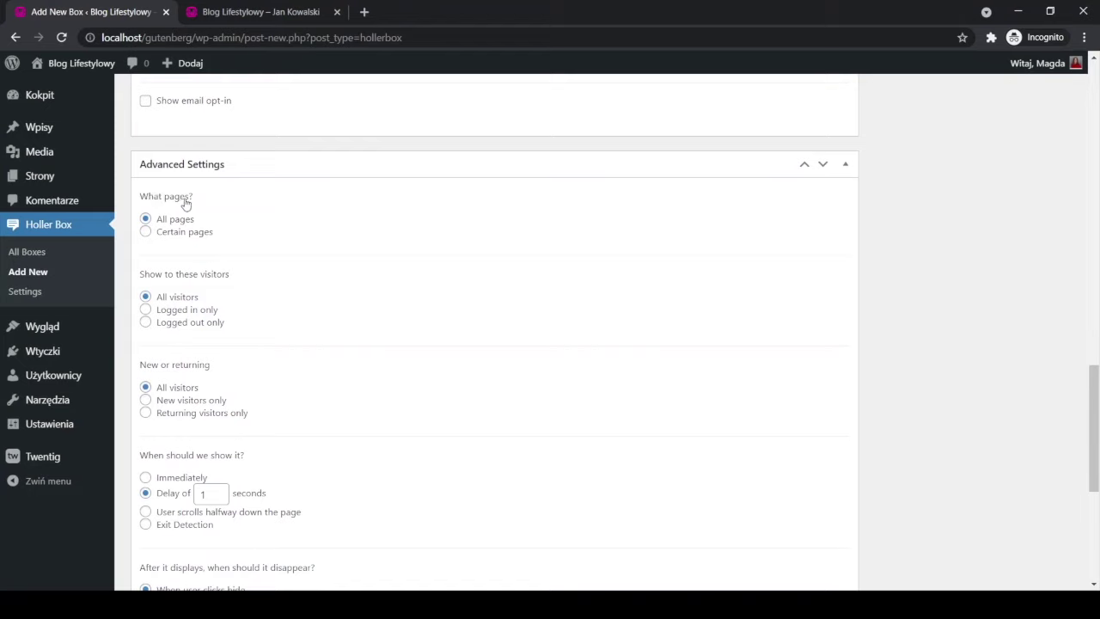
{"action": "left_click", "coordinate": [145, 233]}
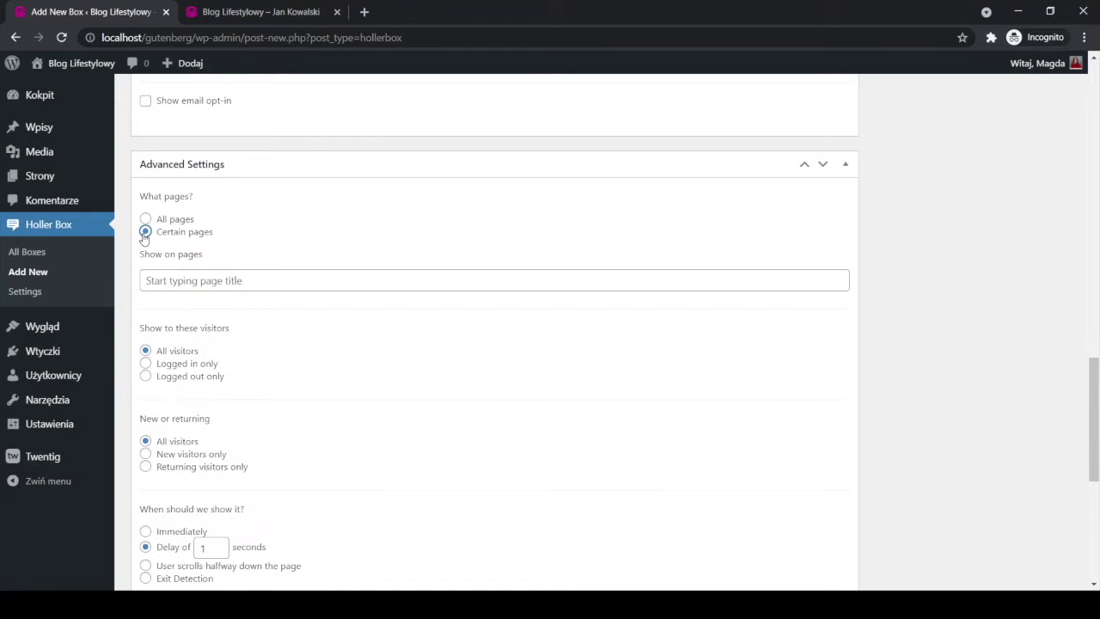
{"action": "left_click", "coordinate": [146, 219]}
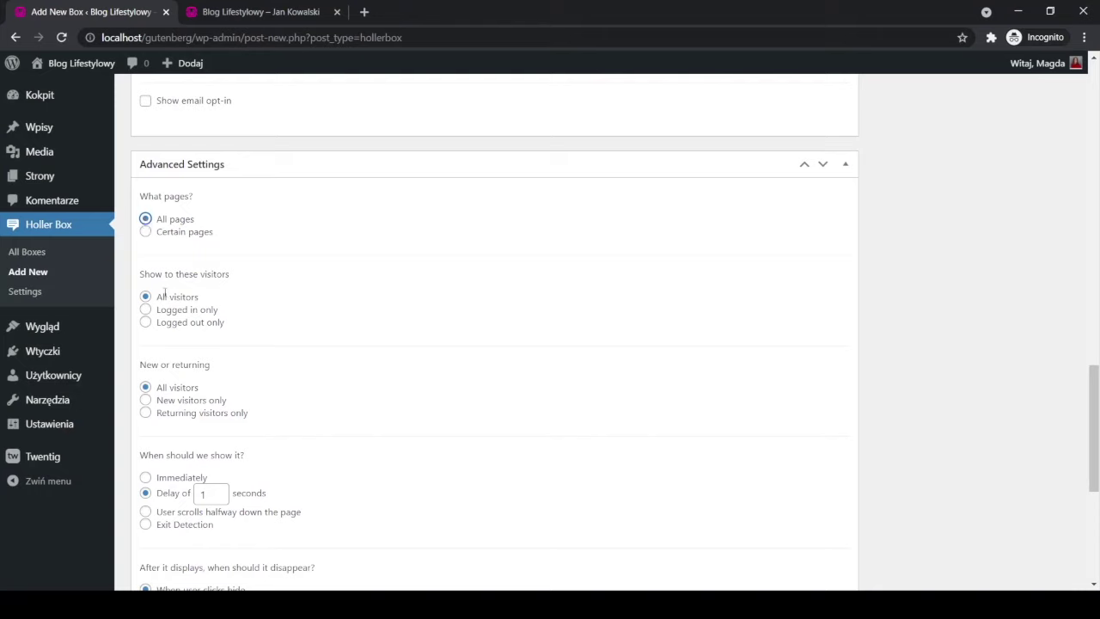
{"action": "scroll", "coordinate": [206, 296], "scroll_direction": "down", "scroll_amount": 1}
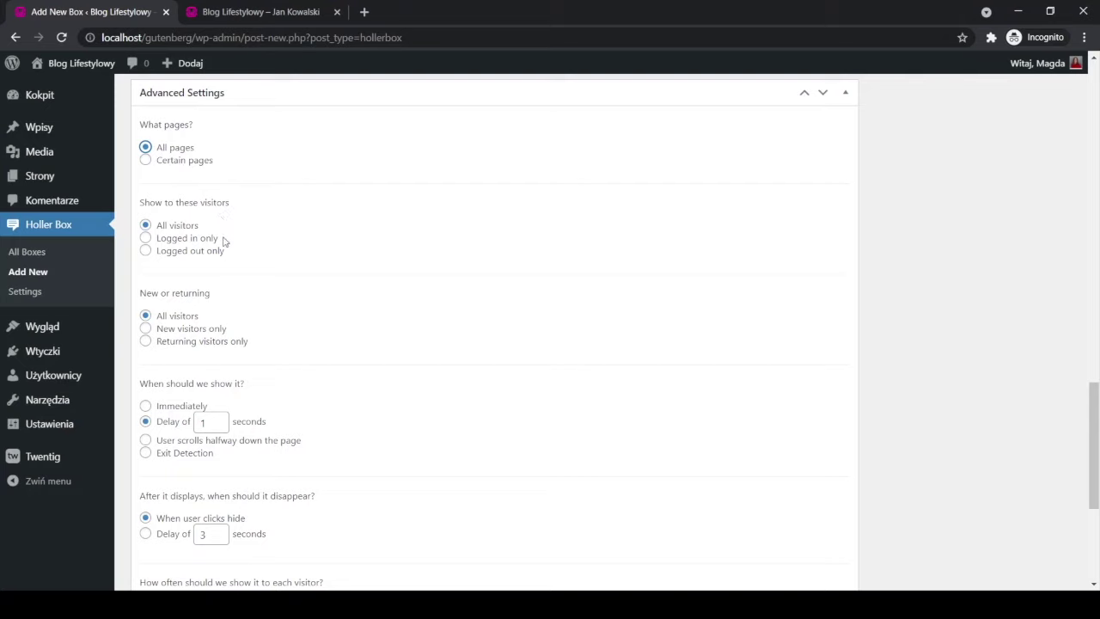
{"action": "scroll", "coordinate": [277, 273], "scroll_direction": "down", "scroll_amount": 1}
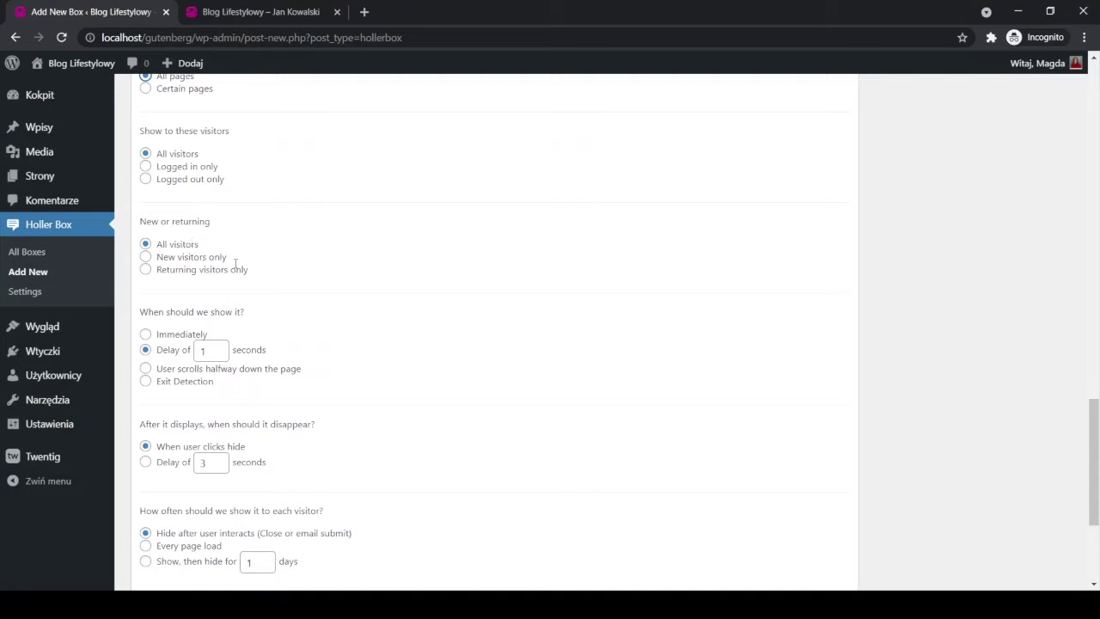
{"action": "scroll", "coordinate": [317, 337], "scroll_direction": "down", "scroll_amount": 1}
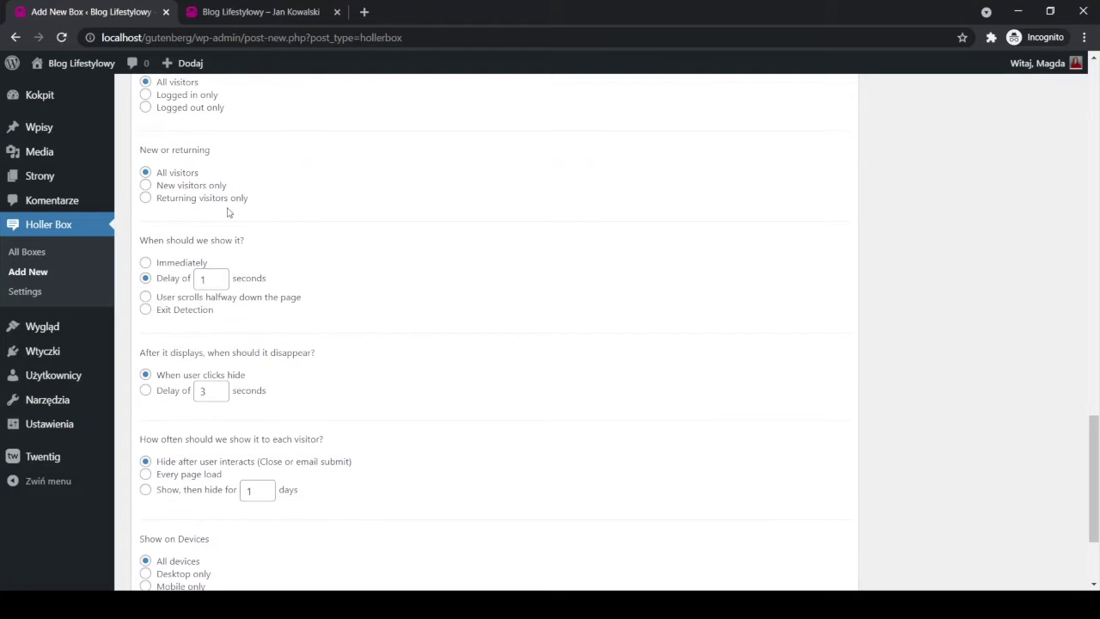
{"action": "scroll", "coordinate": [229, 213], "scroll_direction": "down", "scroll_amount": 1}
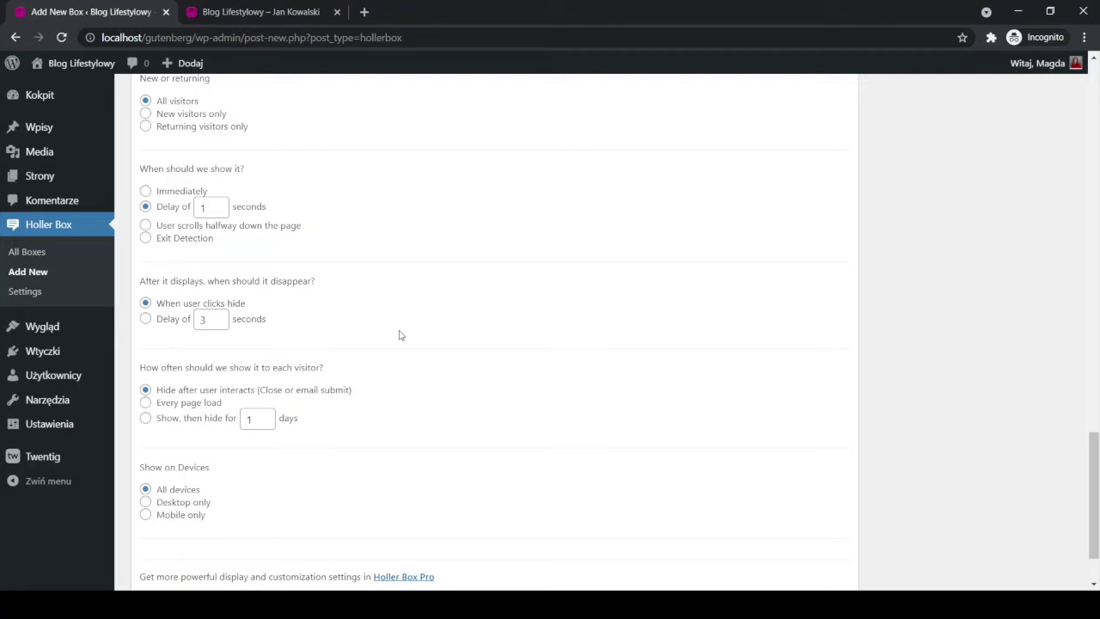
{"action": "scroll", "coordinate": [399, 336], "scroll_direction": "down", "scroll_amount": 1}
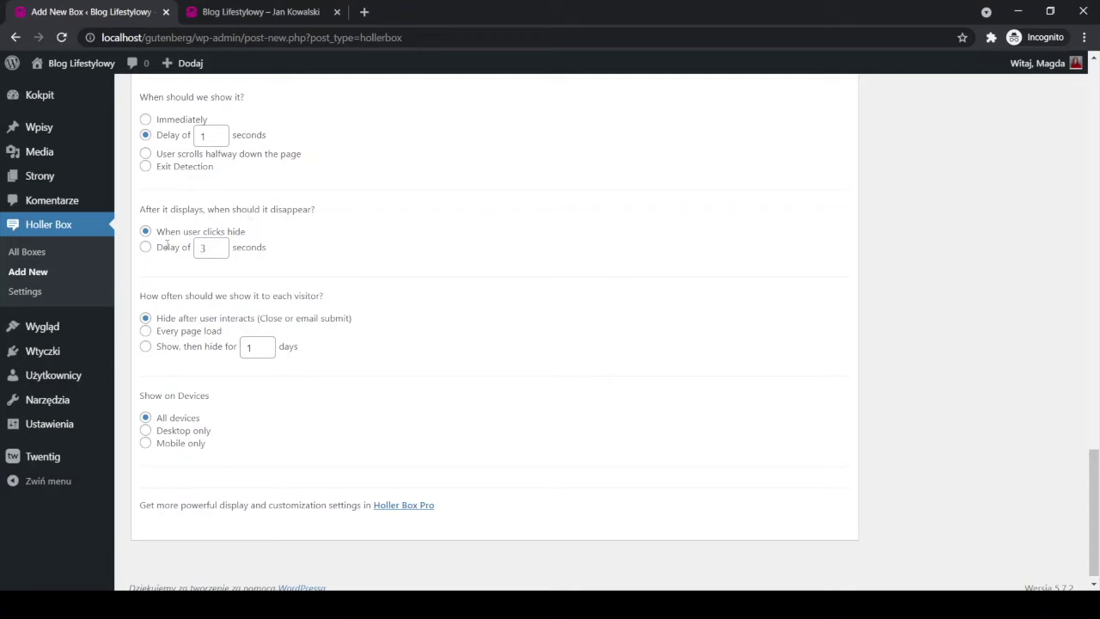
{"action": "scroll", "coordinate": [409, 306], "scroll_direction": "down", "scroll_amount": 1}
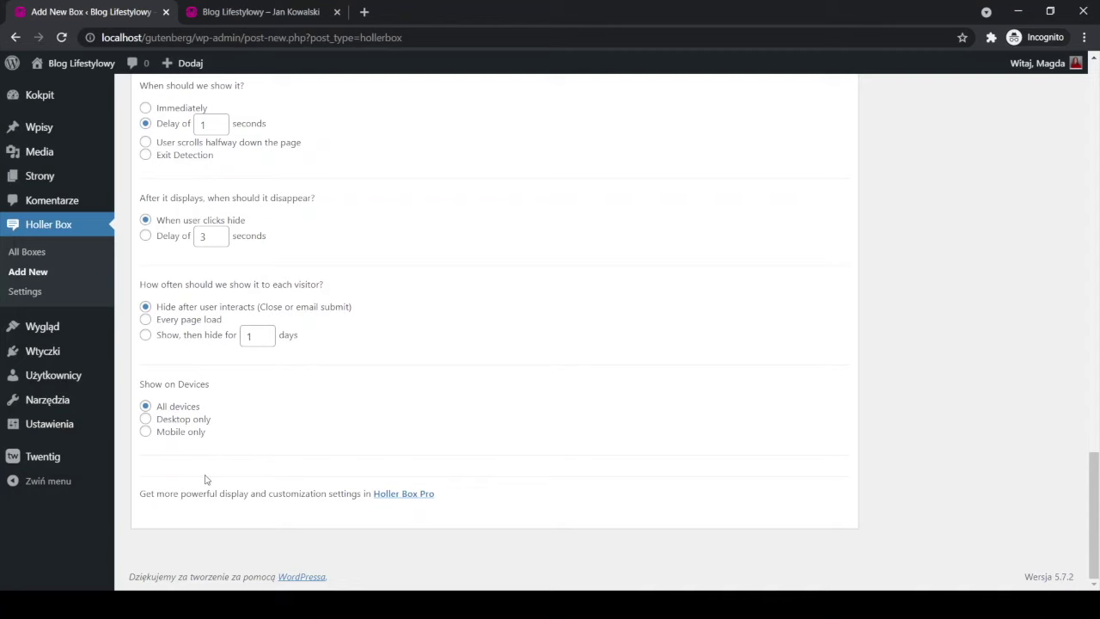
{"action": "scroll", "coordinate": [362, 442], "scroll_direction": "up", "scroll_amount": 10}
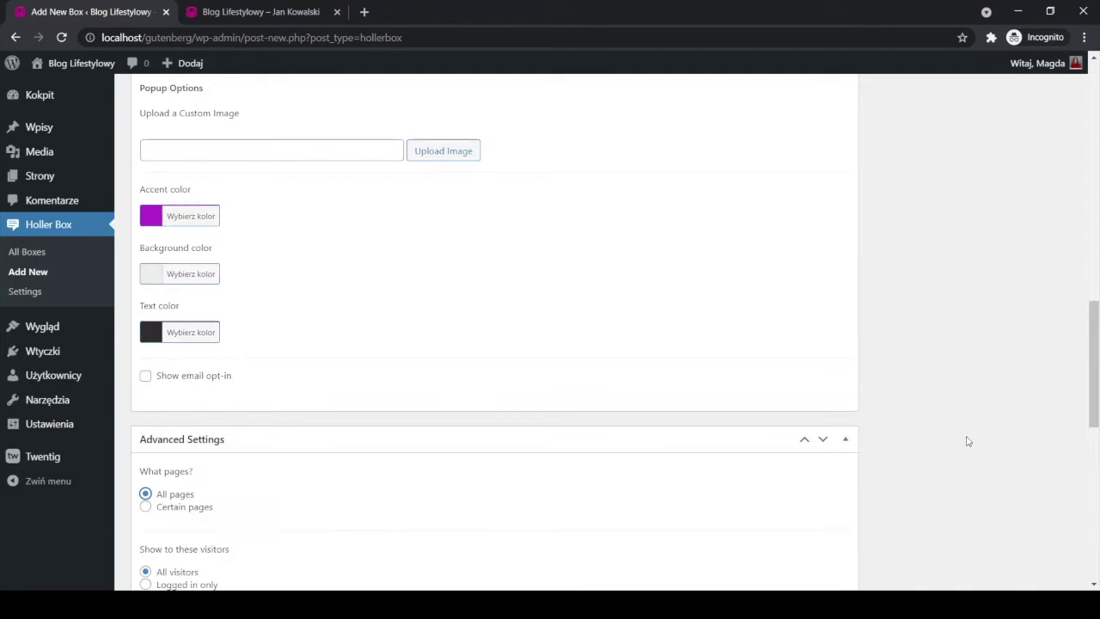
{"action": "scroll", "coordinate": [977, 429], "scroll_direction": "up", "scroll_amount": 15}
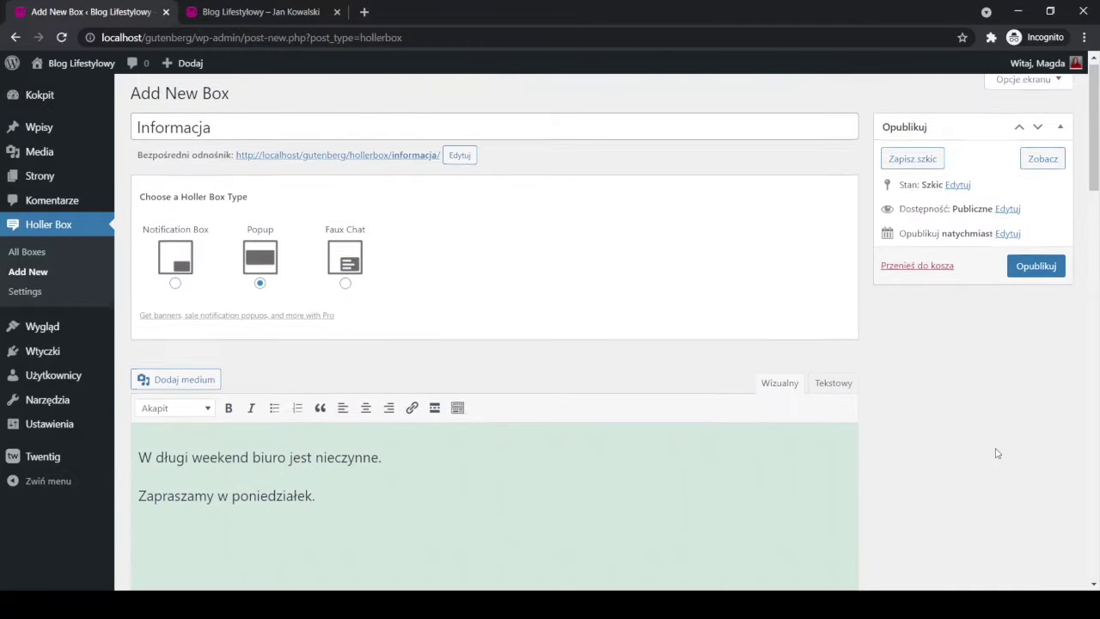
Publish the Informacja box and reload the blog's front page to see the popup.
{"action": "left_click", "coordinate": [1038, 272]}
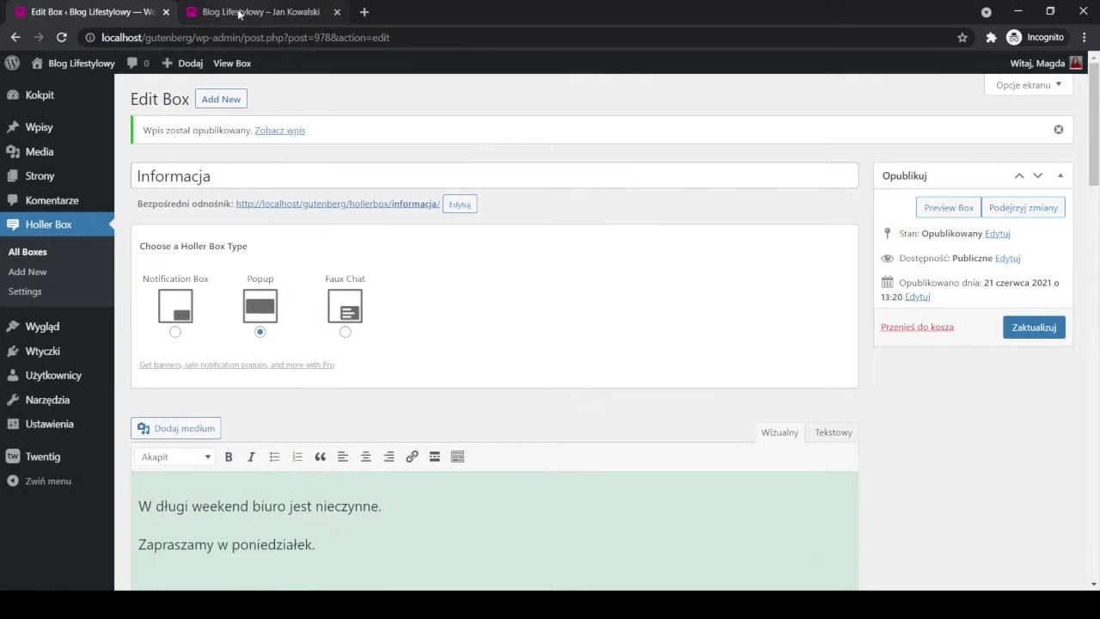
{"action": "left_click", "coordinate": [259, 13]}
{"action": "left_click", "coordinate": [61, 38]}
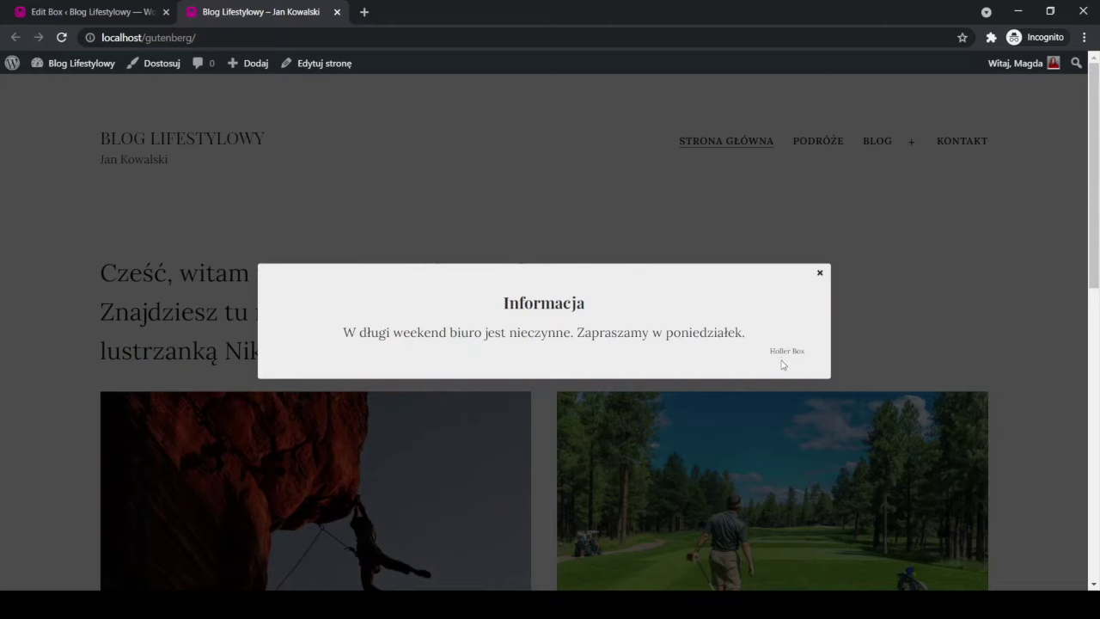
{"action": "left_click", "coordinate": [129, 12]}
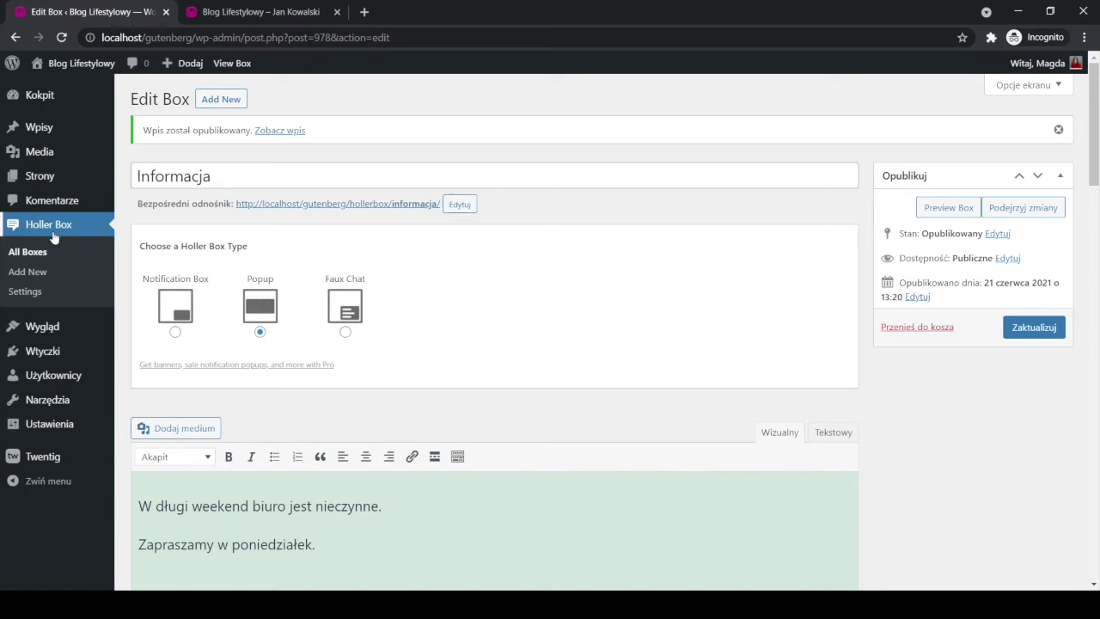
Enable Hide attribution links in Holler Box Settings, save, and return to All Boxes.
{"action": "left_click", "coordinate": [21, 295]}
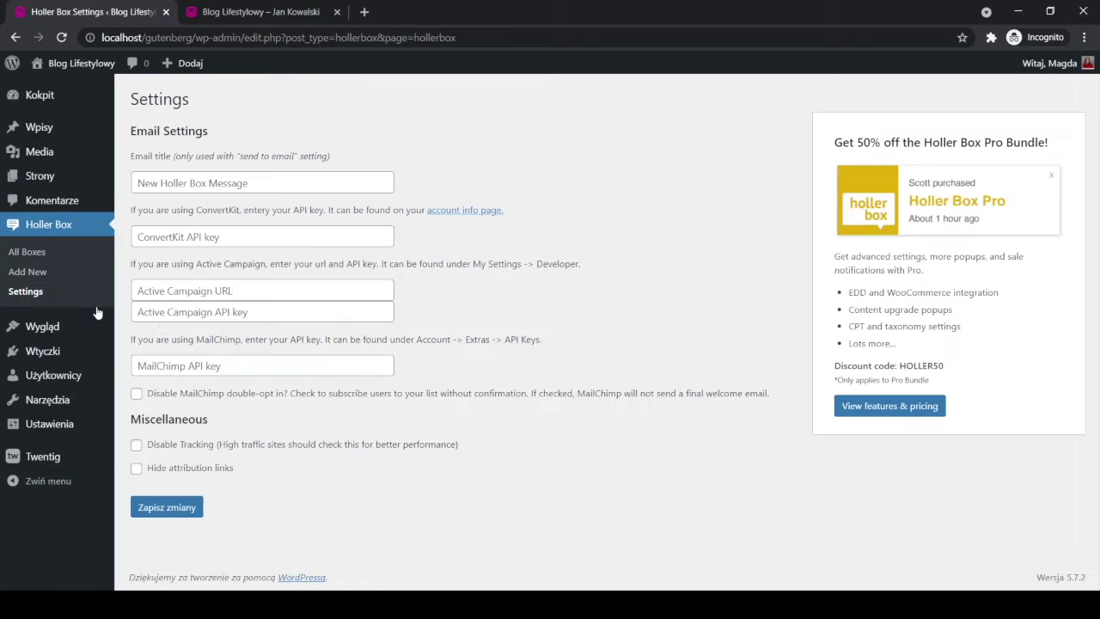
{"action": "left_click", "coordinate": [136, 468]}
{"action": "left_click", "coordinate": [159, 509]}
{"action": "left_click", "coordinate": [158, 369]}
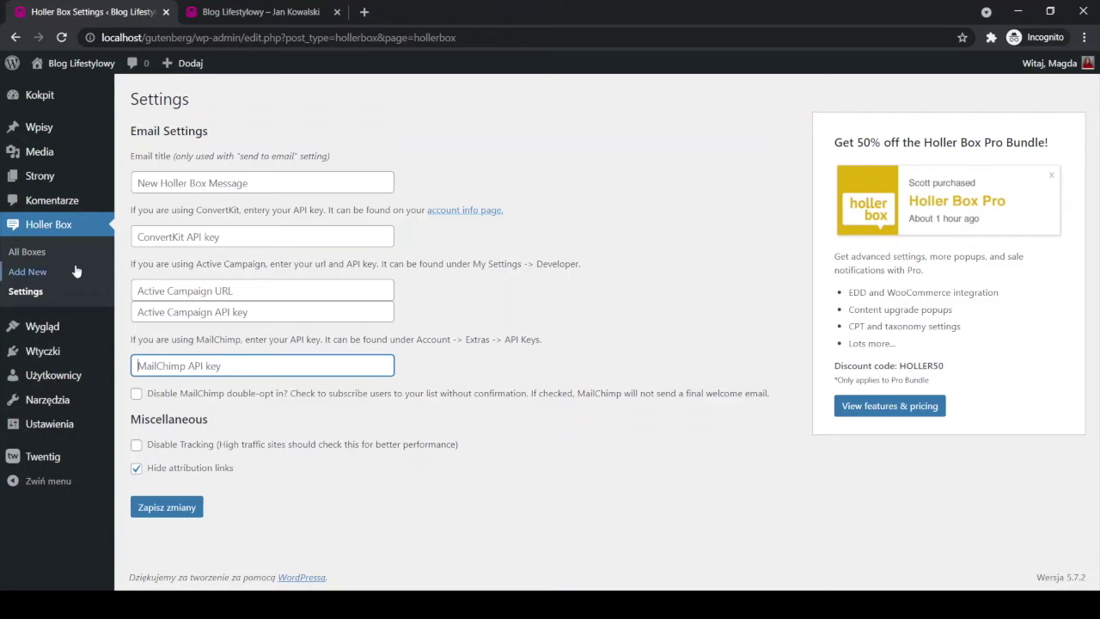
{"action": "left_click", "coordinate": [28, 253]}
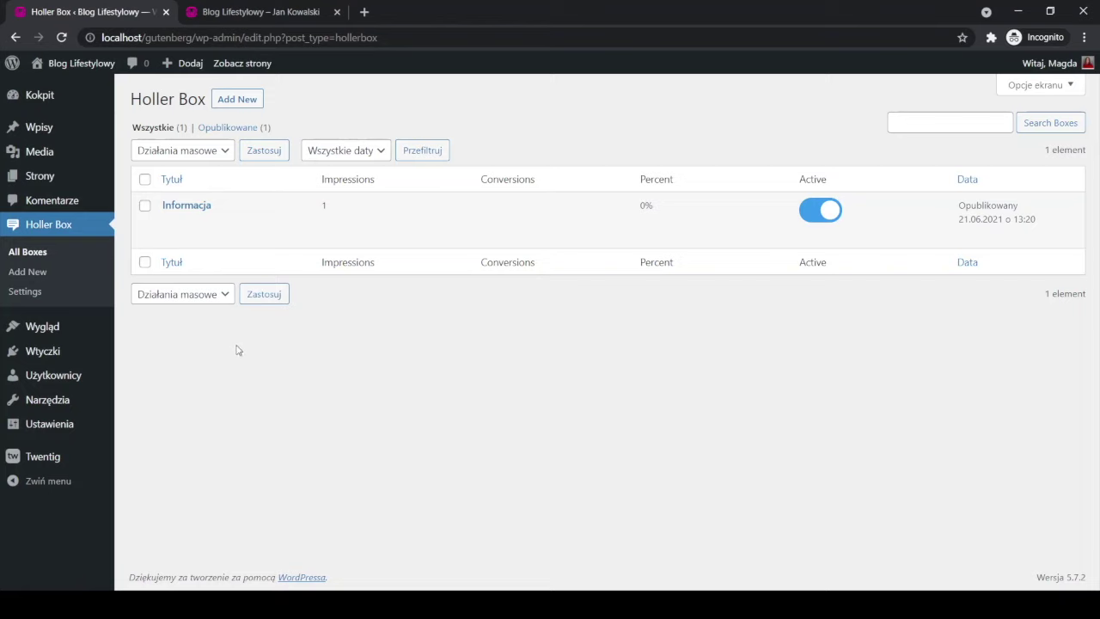
Reopen the Informacja box and switch it to the Standard template.
{"action": "left_click", "coordinate": [190, 210]}
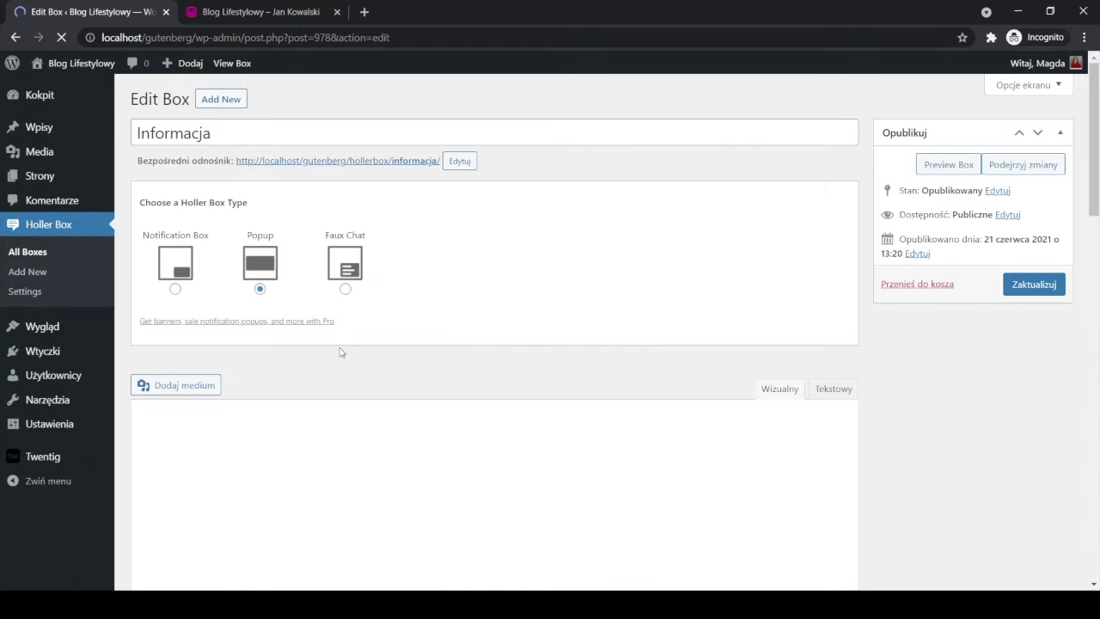
{"action": "scroll", "coordinate": [342, 356], "scroll_direction": "down", "scroll_amount": 7}
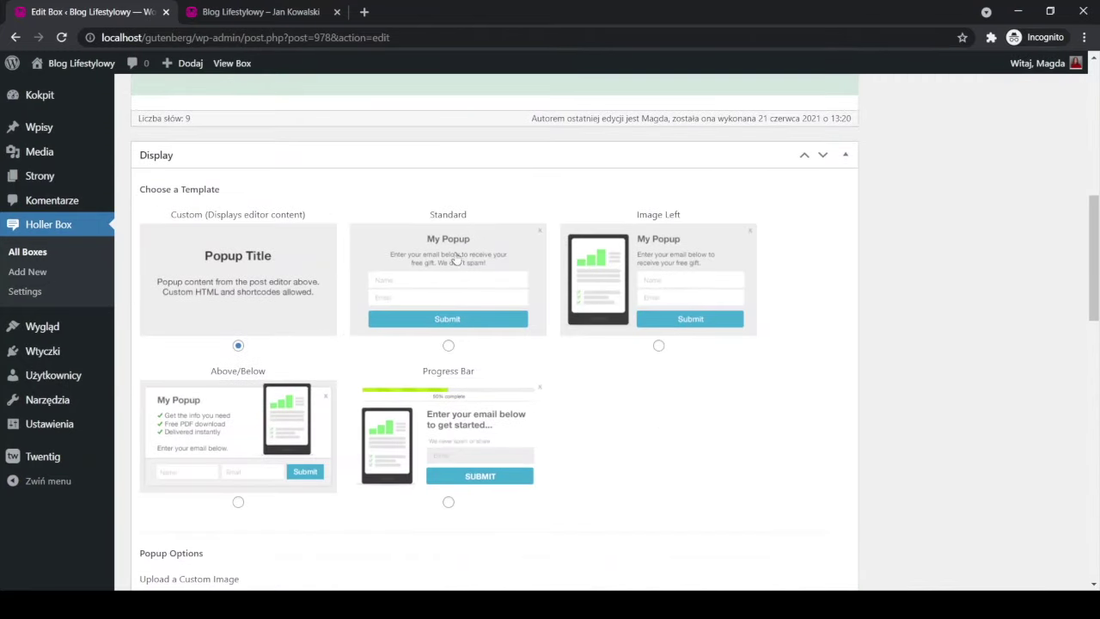
{"action": "left_click", "coordinate": [448, 346]}
Enable email opt-in, trying the Custom option before settling on Send to email address.
{"action": "scroll", "coordinate": [650, 432], "scroll_direction": "down", "scroll_amount": 6}
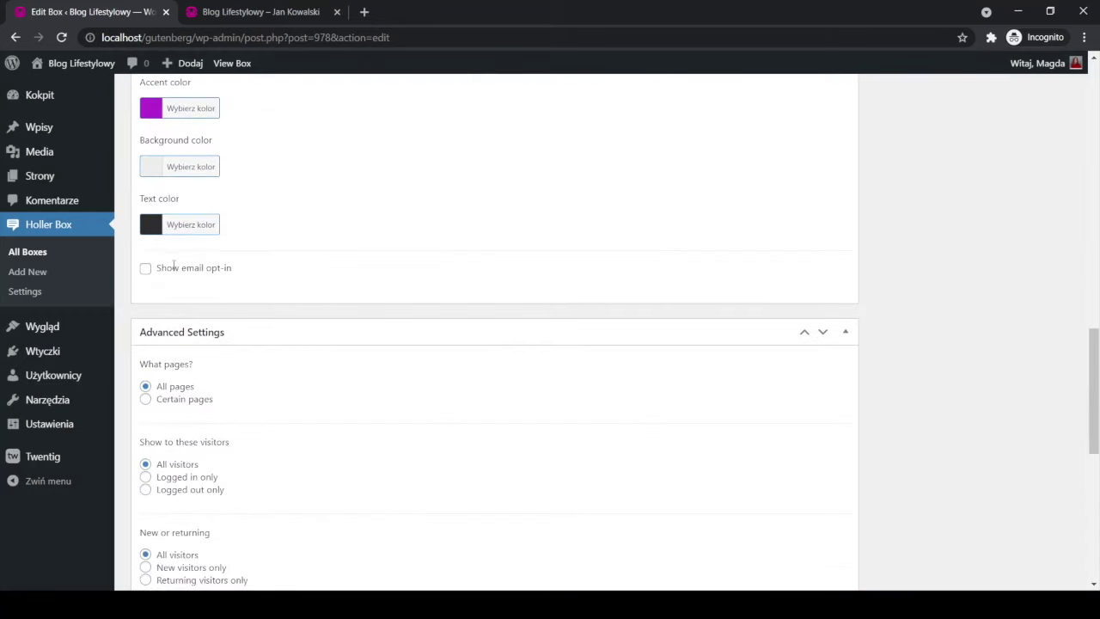
{"action": "left_click", "coordinate": [146, 272]}
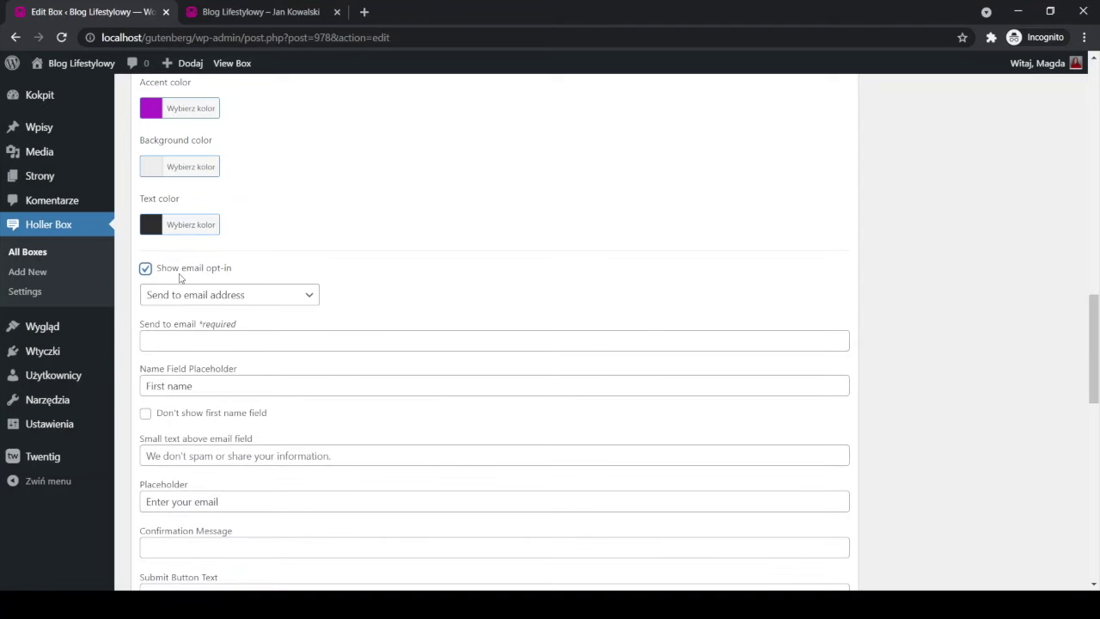
{"action": "left_click", "coordinate": [233, 297]}
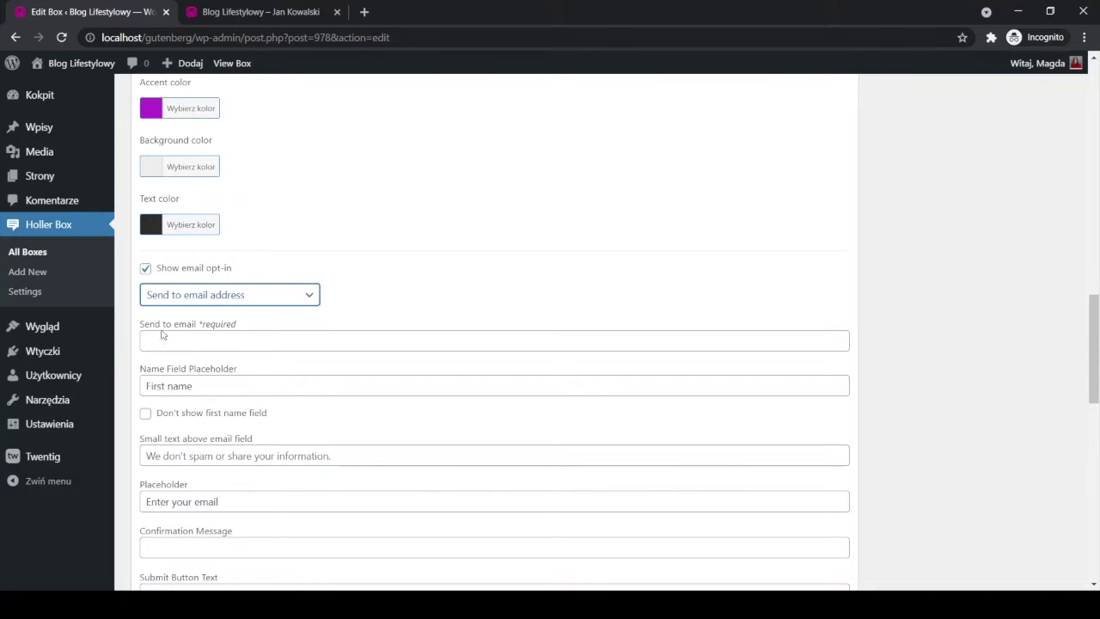
{"action": "key", "text": "Down"}
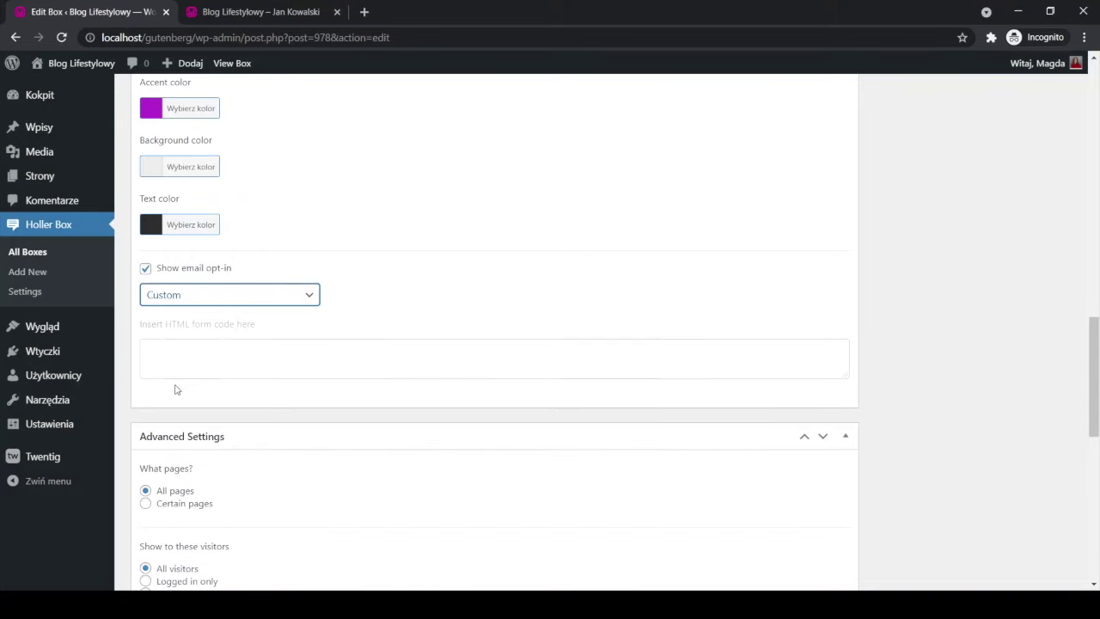
{"action": "left_click", "coordinate": [214, 367]}
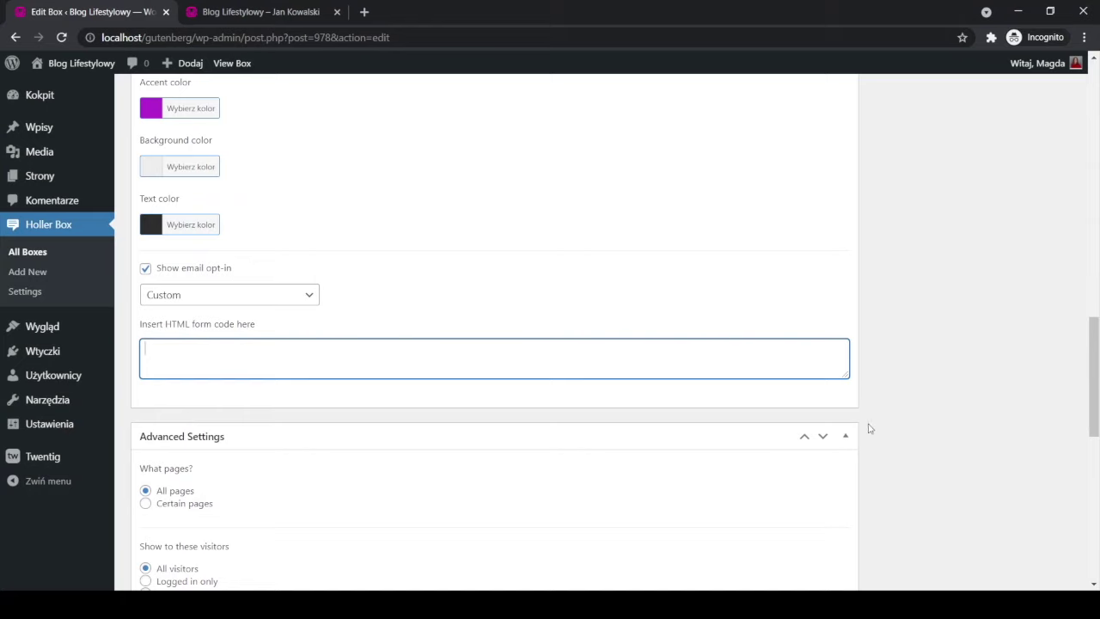
{"action": "scroll", "coordinate": [869, 447], "scroll_direction": "down", "scroll_amount": 1}
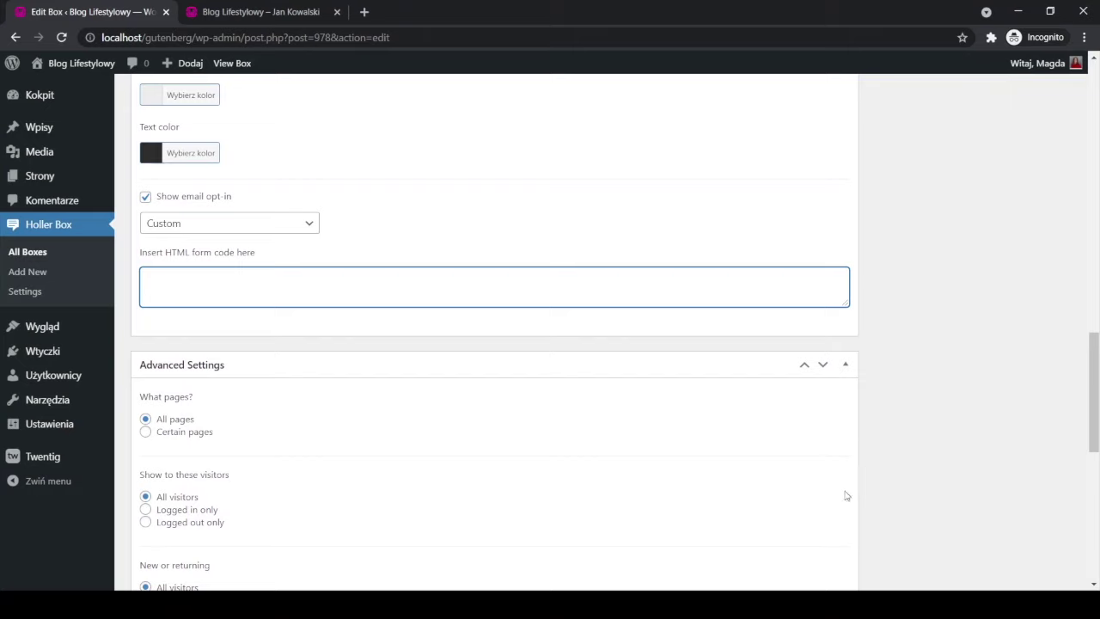
{"action": "left_click", "coordinate": [312, 229]}
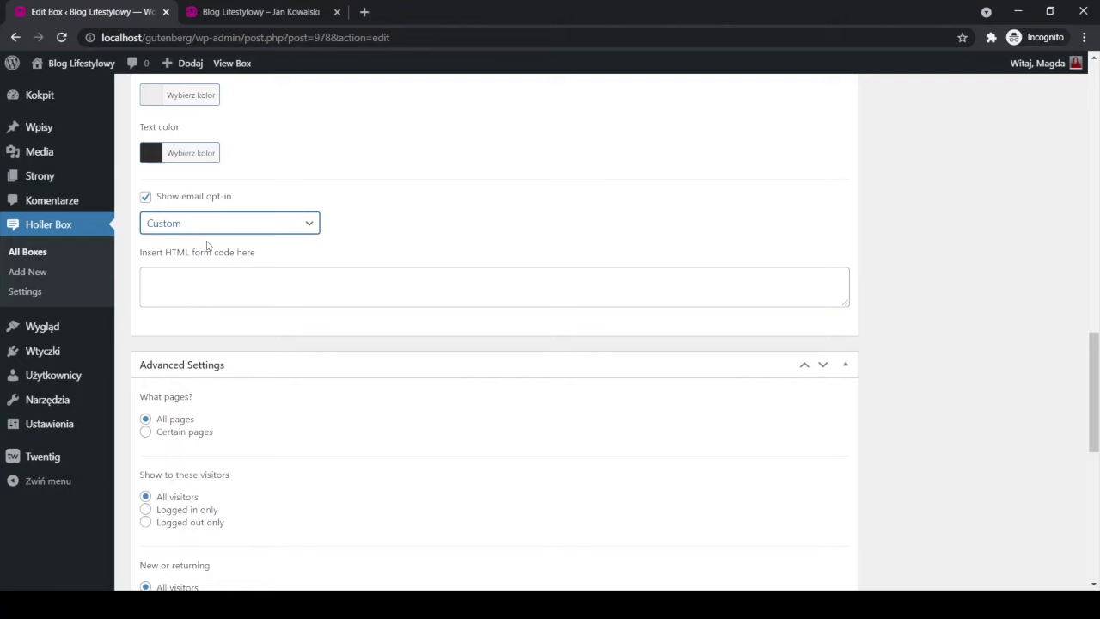
{"action": "key", "text": "Up"}
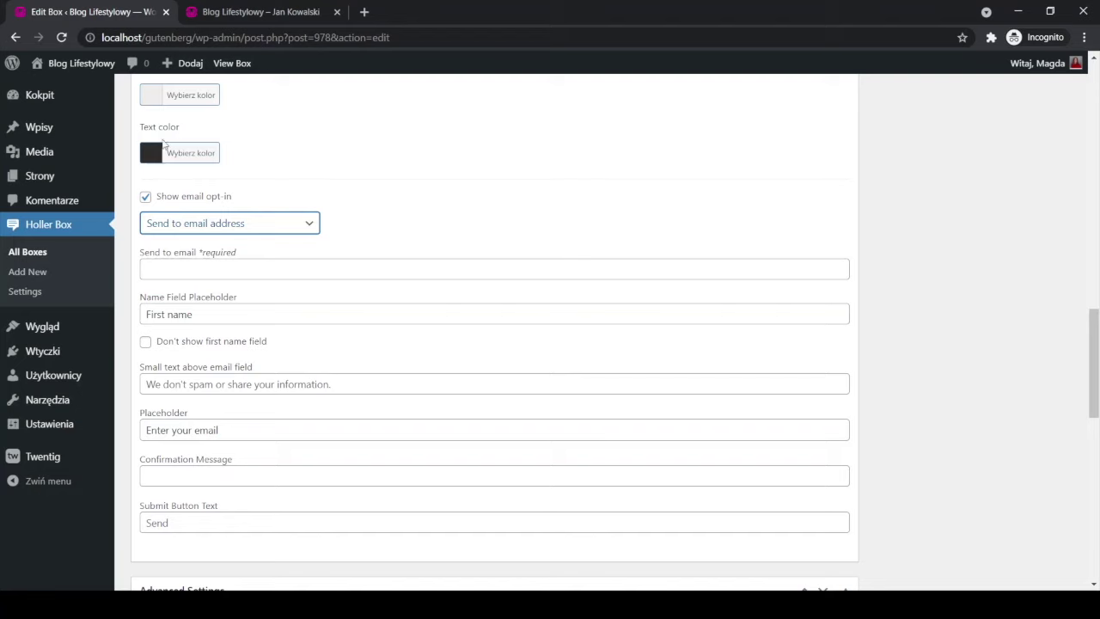
Check the popup on the front page, then hide the opt-in's first-name field.
{"action": "left_click", "coordinate": [210, 14]}
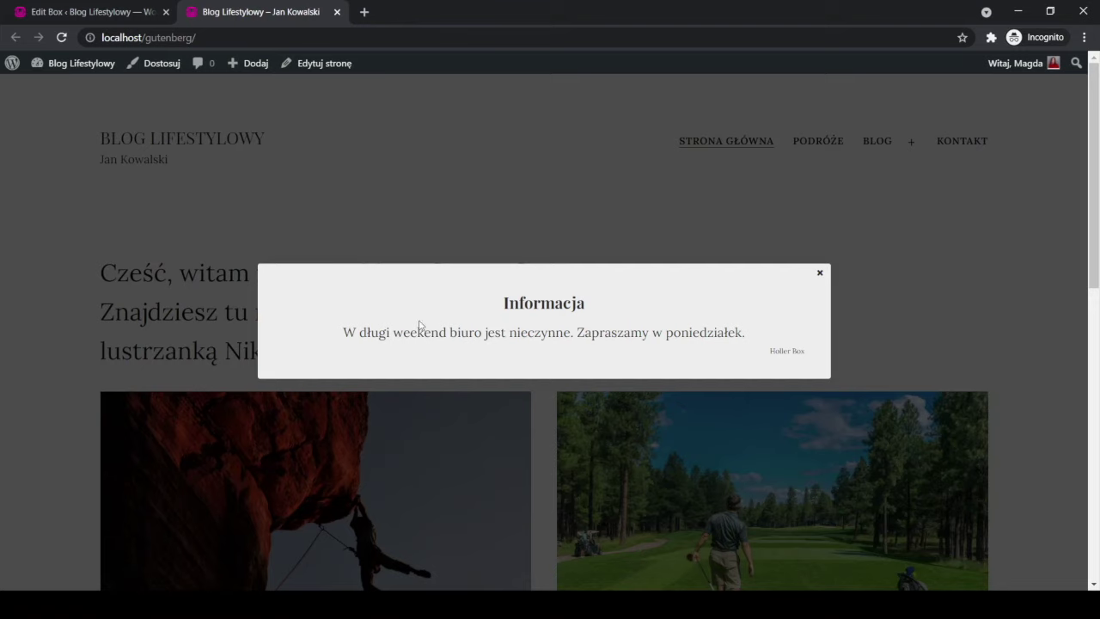
{"action": "left_click", "coordinate": [134, 14]}
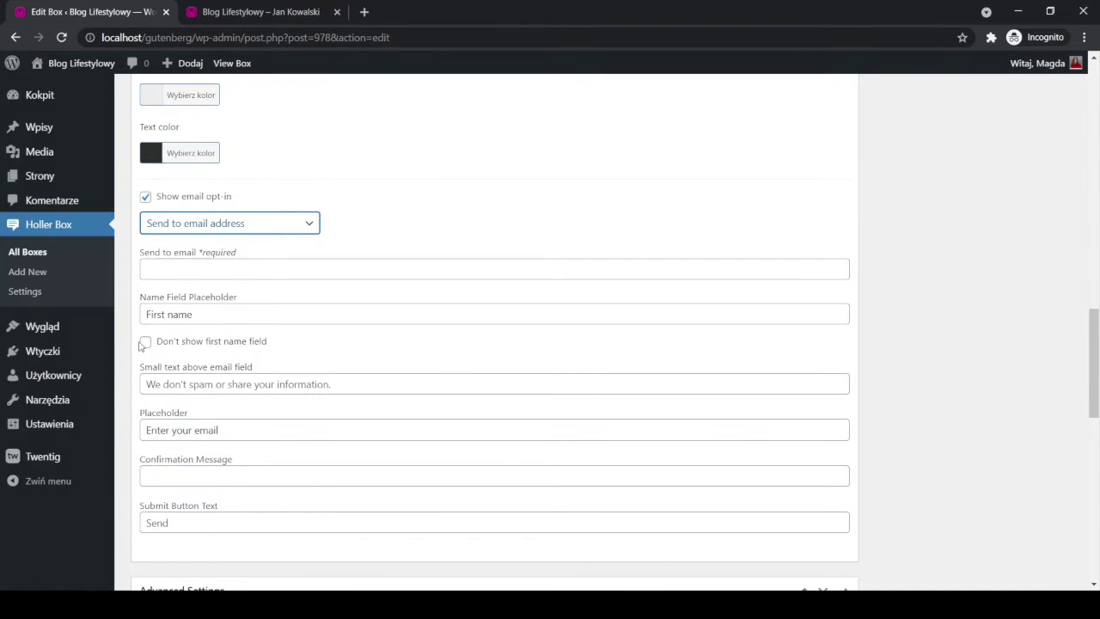
{"action": "left_click", "coordinate": [145, 341]}
{"action": "scroll", "coordinate": [151, 344], "scroll_direction": "down", "scroll_amount": 1}
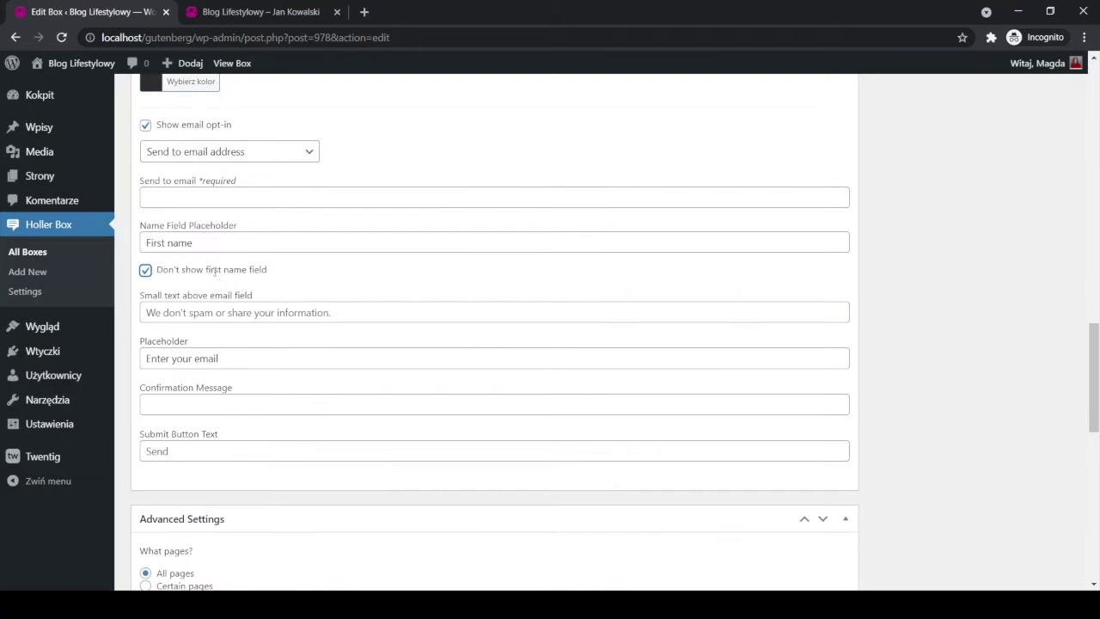
Set placeholder 'Zostaw email', confirmation 'Email wysłany' and submit button text 'Wyślij'.
{"action": "left_click", "coordinate": [207, 315]}
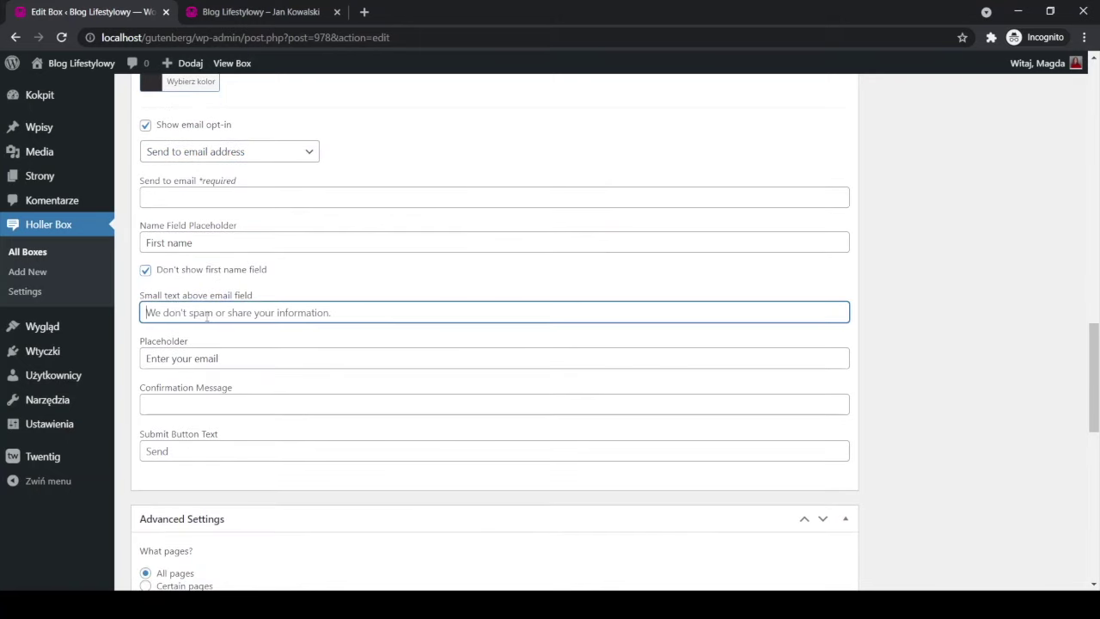
{"action": "type", "text": "Z"}
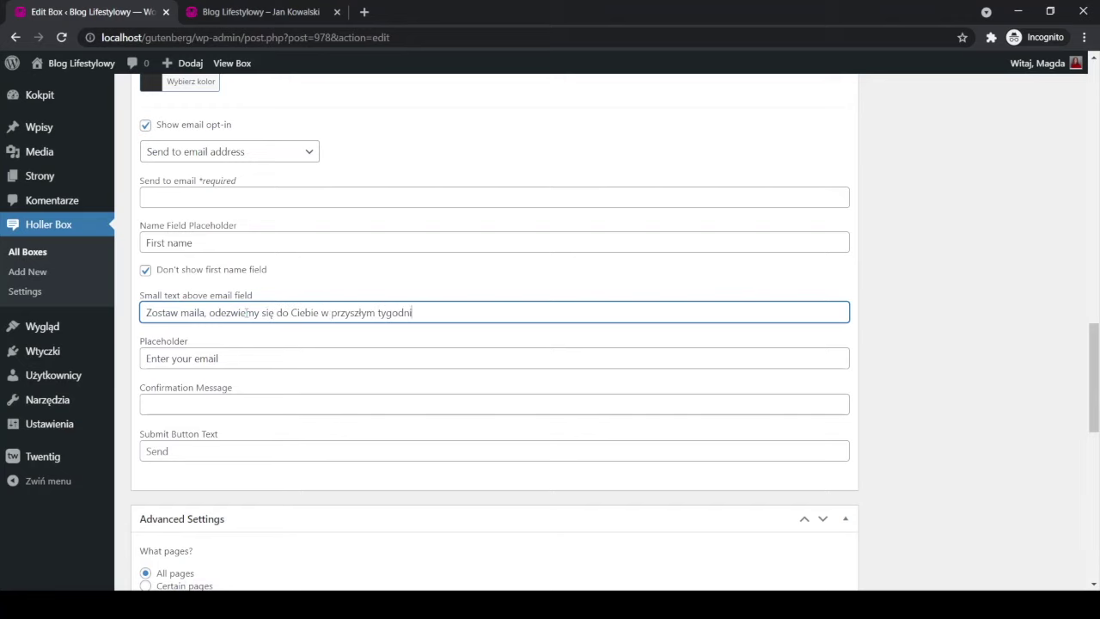
{"action": "left_click", "coordinate": [255, 357]}
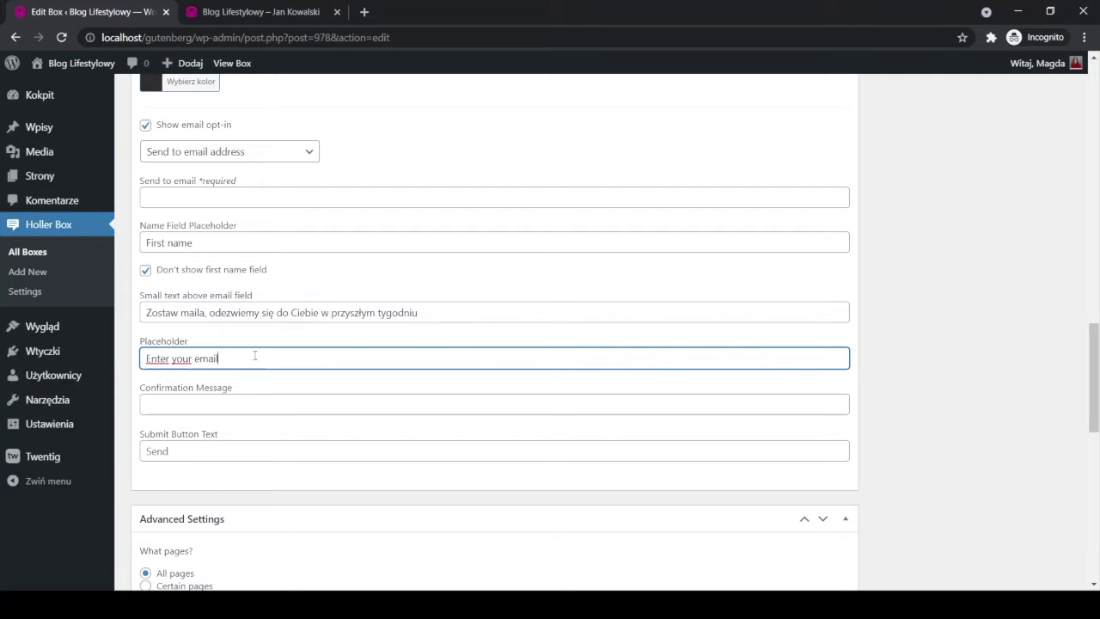
{"action": "key", "text": "BackSpace"}
{"action": "key", "text": "BackSpace"}
{"action": "key", "text": "BackSpace"}
{"action": "key", "text": "BackSpace"}
{"action": "key", "text": "BackSpace"}
{"action": "key", "text": "BackSpace"}
{"action": "key", "text": "BackSpace"}
{"action": "key", "text": "BackSpace"}
{"action": "key", "text": "BackSpace"}
{"action": "key", "text": "BackSpace"}
{"action": "key", "text": "BackSpace"}
{"action": "type", "text": "Zostaw"}
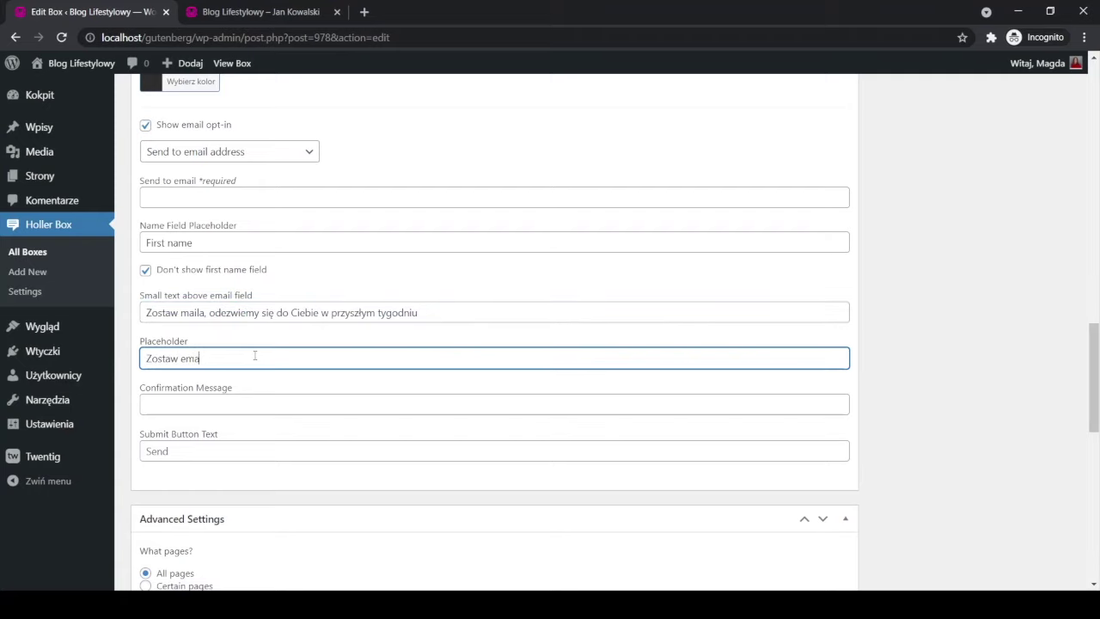
{"action": "left_click", "coordinate": [219, 453]}
{"action": "type", "text": "Wys"}
{"action": "left_click", "coordinate": [183, 401]}
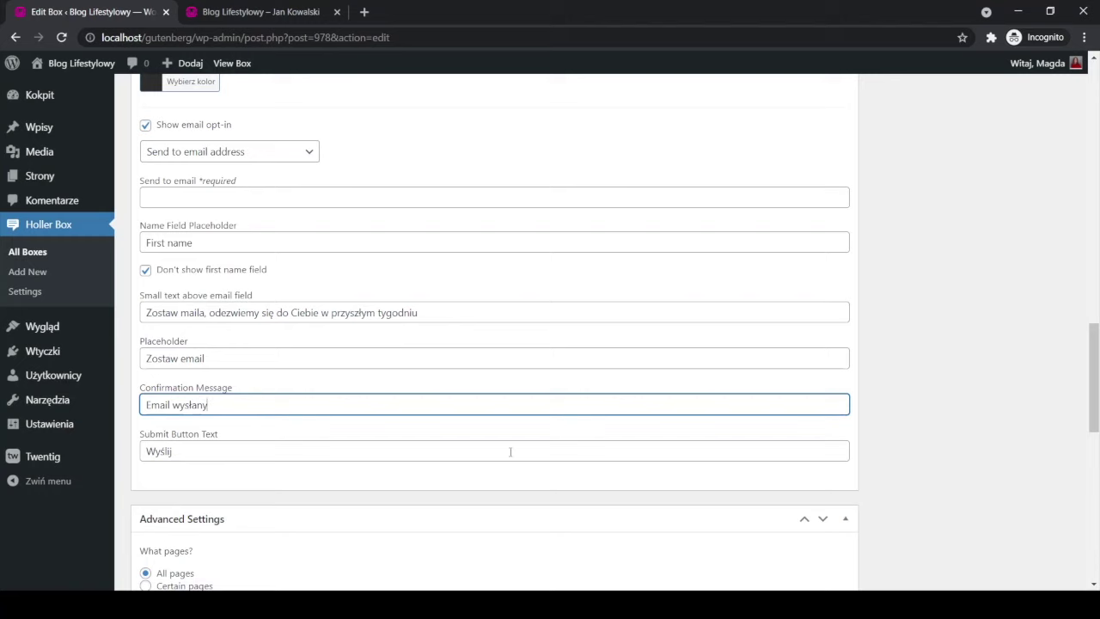
{"action": "scroll", "coordinate": [946, 336], "scroll_direction": "up", "scroll_amount": 9}
{"action": "scroll", "coordinate": [976, 311], "scroll_direction": "up", "scroll_amount": 8}
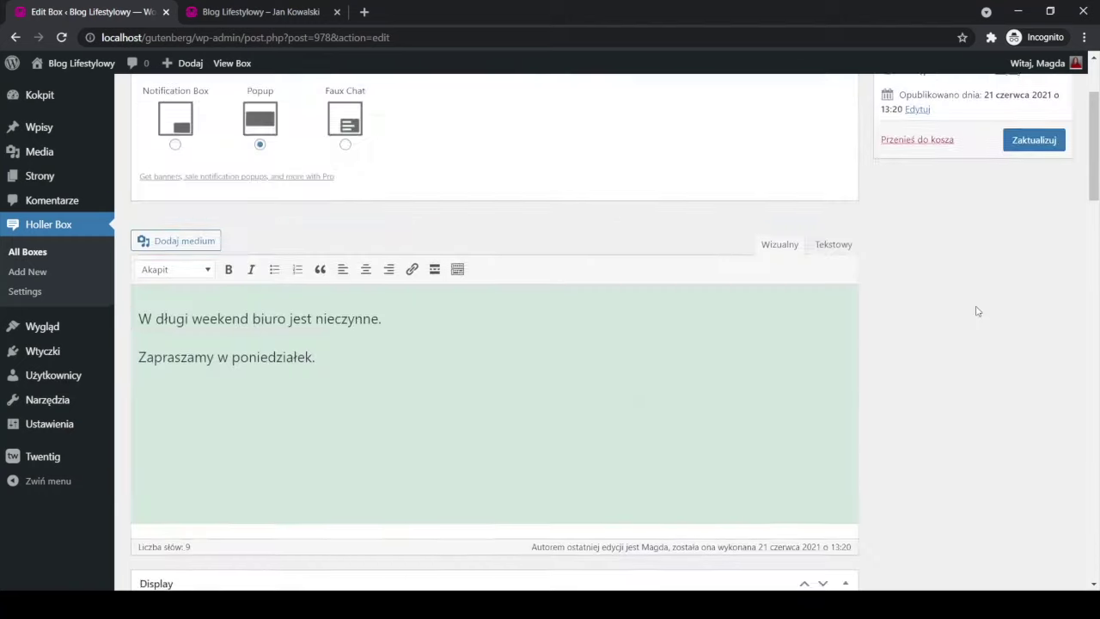
Save the box and reload the blog front page to view the updated email-form popup.
{"action": "left_click", "coordinate": [1033, 287]}
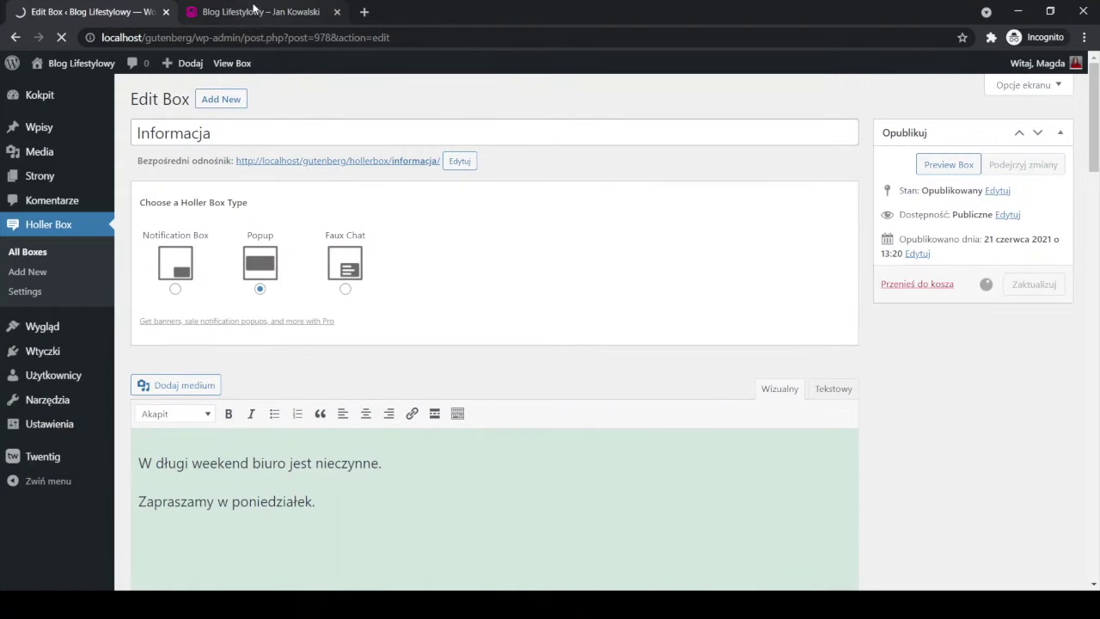
{"action": "left_click", "coordinate": [258, 12]}
{"action": "left_click", "coordinate": [61, 38]}
{"action": "left_click", "coordinate": [63, 38]}
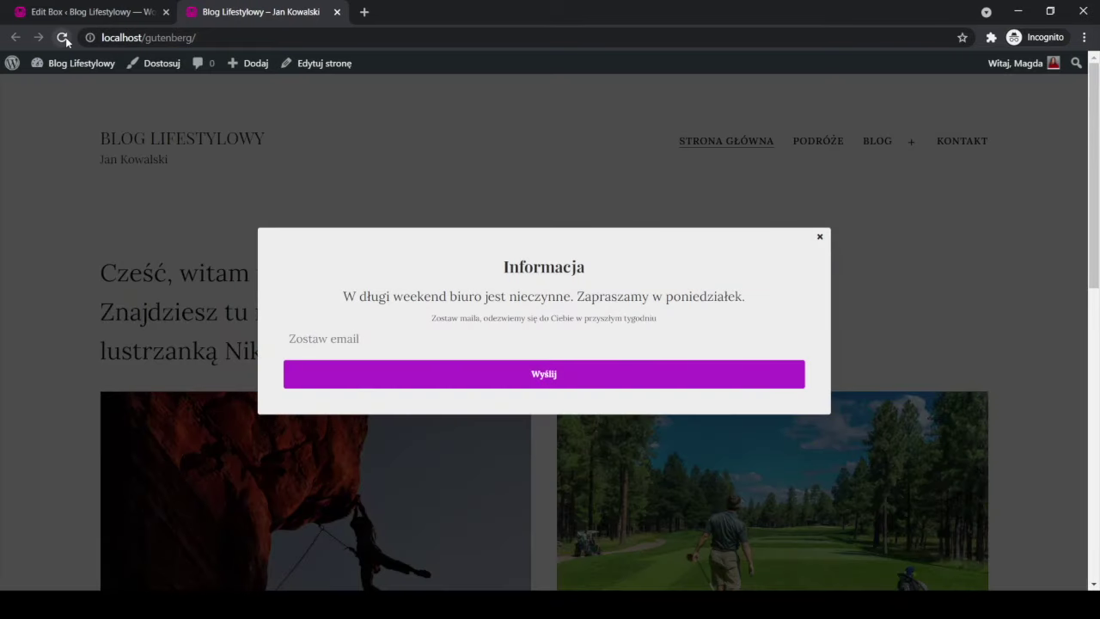
Test the popup's email field and text on the front page, then return to the box editor.
{"action": "left_click", "coordinate": [475, 345]}
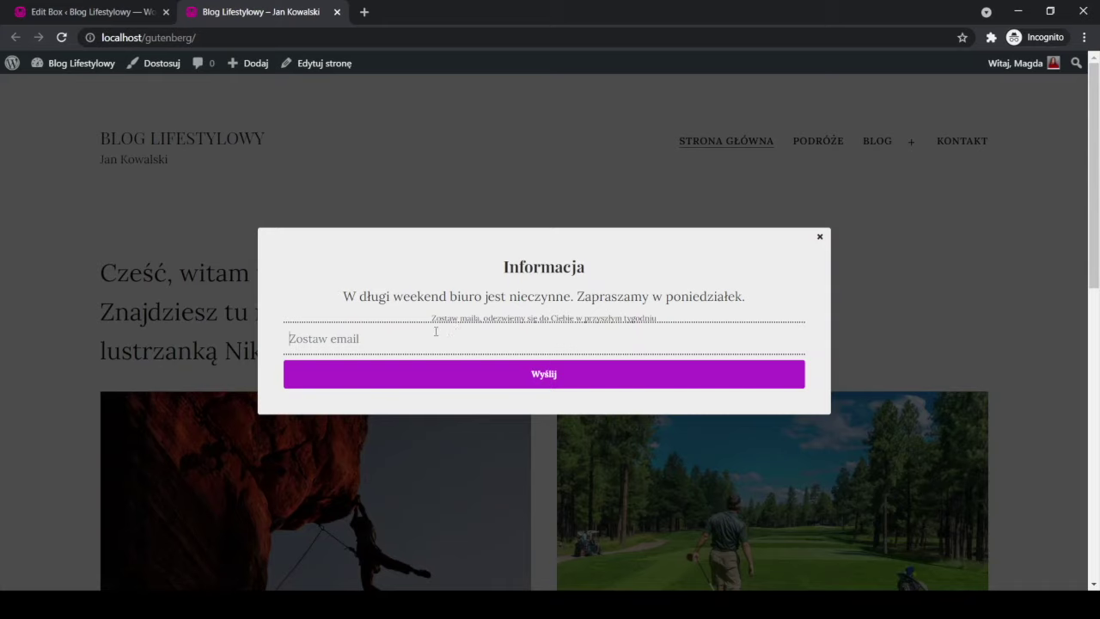
{"action": "left_click_drag", "start_coordinate": [433, 317], "coordinate": [642, 327]}
{"action": "left_click", "coordinate": [316, 329]}
{"action": "left_click", "coordinate": [94, 12]}
{"action": "scroll", "coordinate": [330, 323], "scroll_direction": "down", "scroll_amount": 5}
{"action": "scroll", "coordinate": [330, 322], "scroll_direction": "down", "scroll_amount": 7}
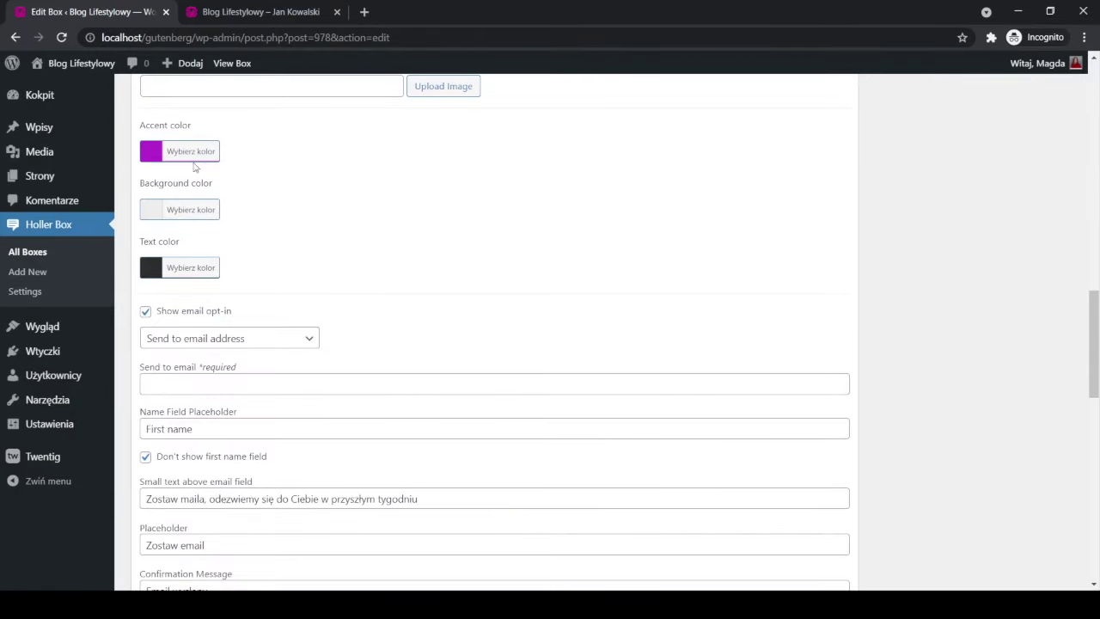
Change the popup accent colour from purple to blue (#3457e2) and save the box.
{"action": "left_click", "coordinate": [182, 155]}
{"action": "left_click_drag", "start_coordinate": [254, 202], "coordinate": [228, 192]}
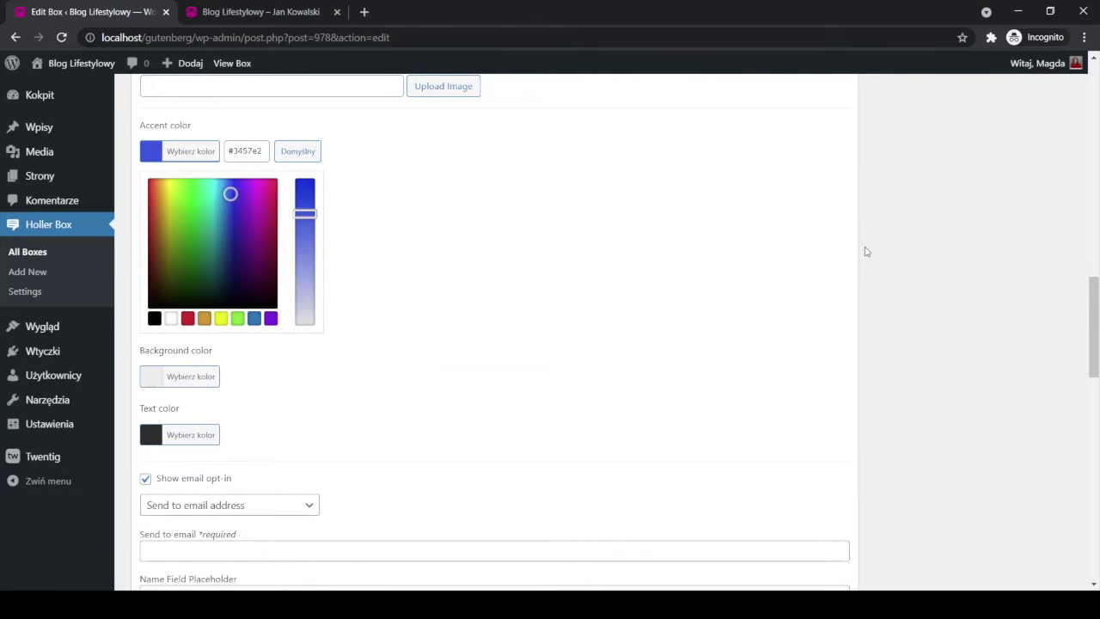
{"action": "scroll", "coordinate": [998, 290], "scroll_direction": "up", "scroll_amount": 10}
{"action": "scroll", "coordinate": [1038, 289], "scroll_direction": "up", "scroll_amount": 5}
{"action": "left_click", "coordinate": [1035, 324]}
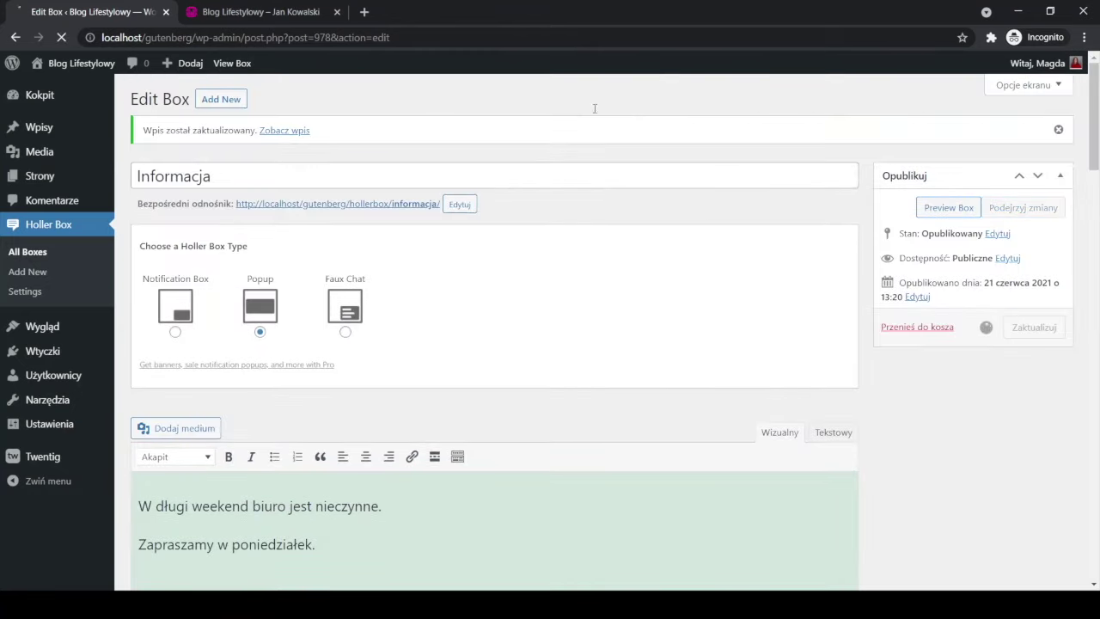
Reload the blog front page to check the blue-accented popup.
{"action": "left_click", "coordinate": [249, 12]}
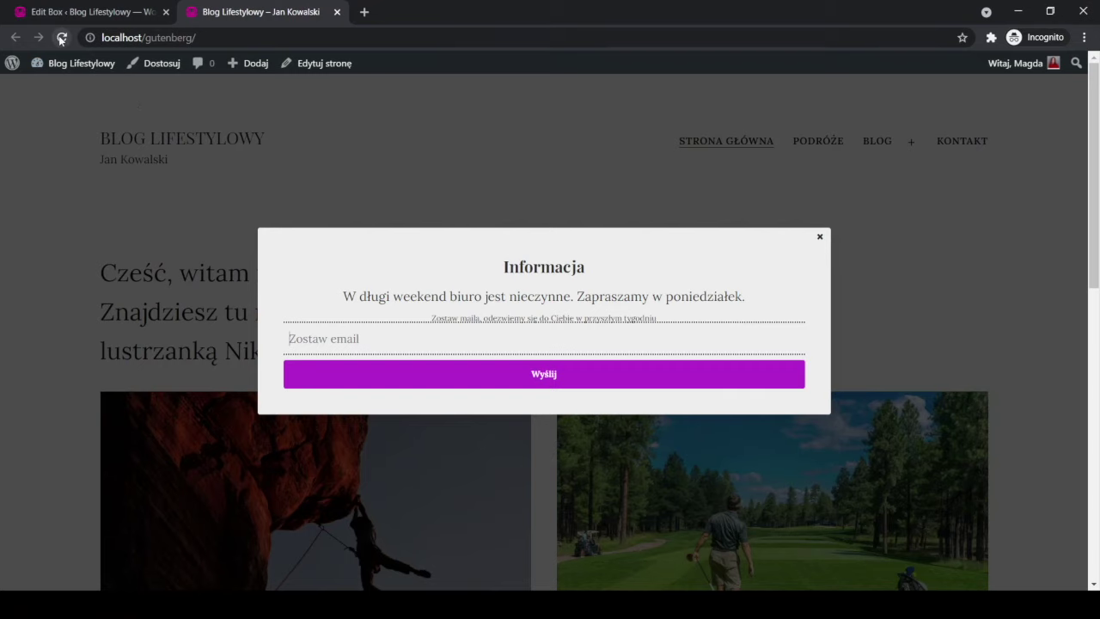
{"action": "left_click", "coordinate": [62, 38]}
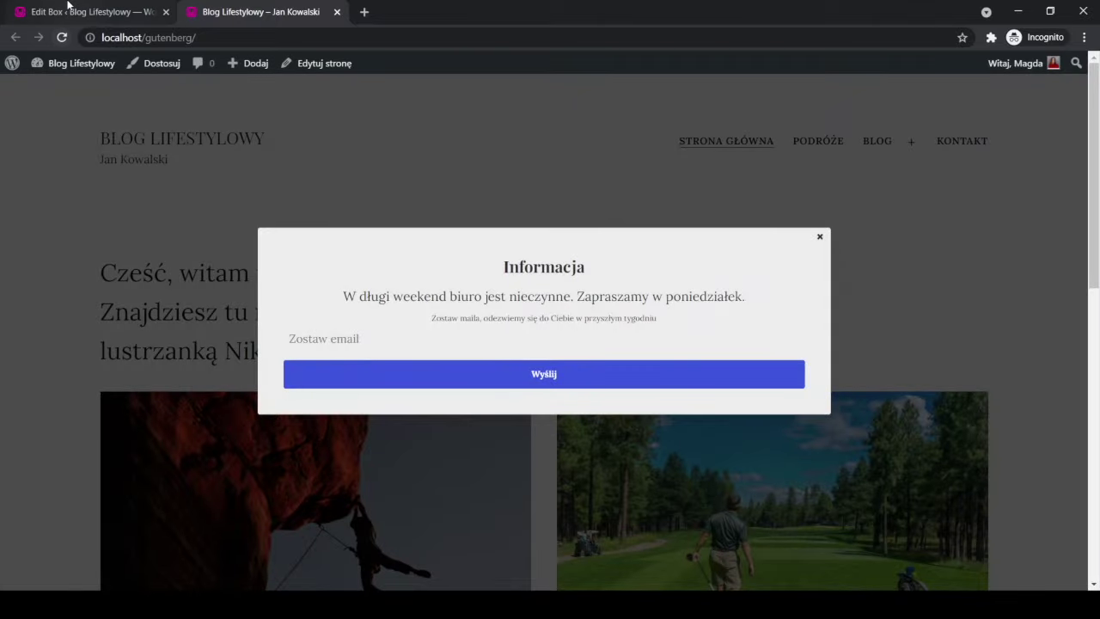
{"action": "left_click", "coordinate": [67, 13]}
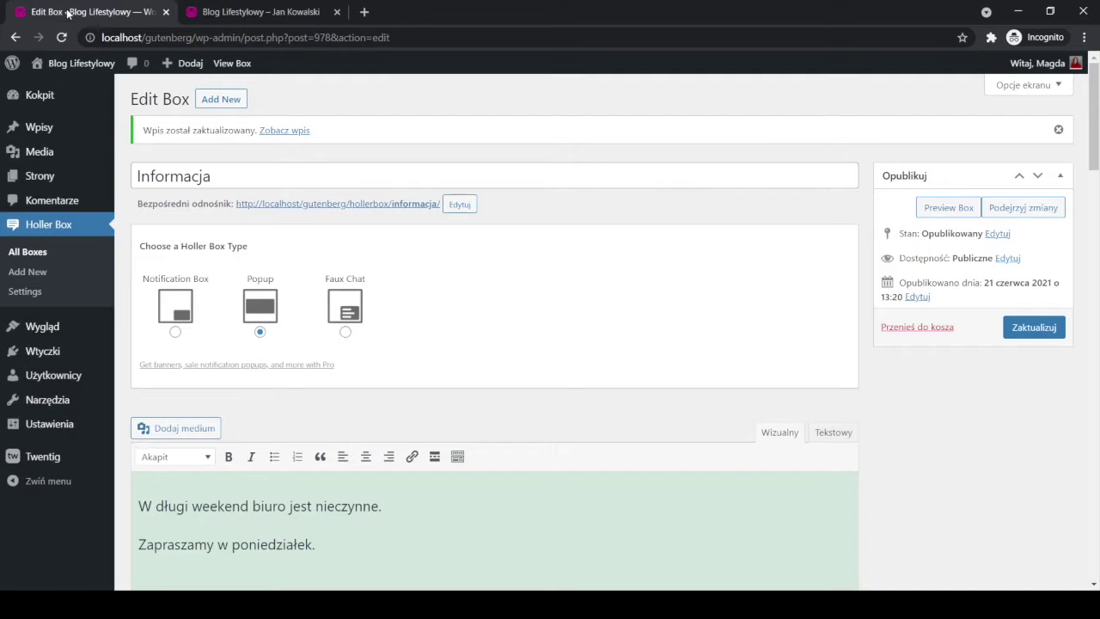
Switch the popup template from Standard to Image Left.
{"action": "scroll", "coordinate": [452, 358], "scroll_direction": "down", "scroll_amount": 15}
{"action": "scroll", "coordinate": [455, 357], "scroll_direction": "down", "scroll_amount": 2}
{"action": "scroll", "coordinate": [455, 354], "scroll_direction": "up", "scroll_amount": 3}
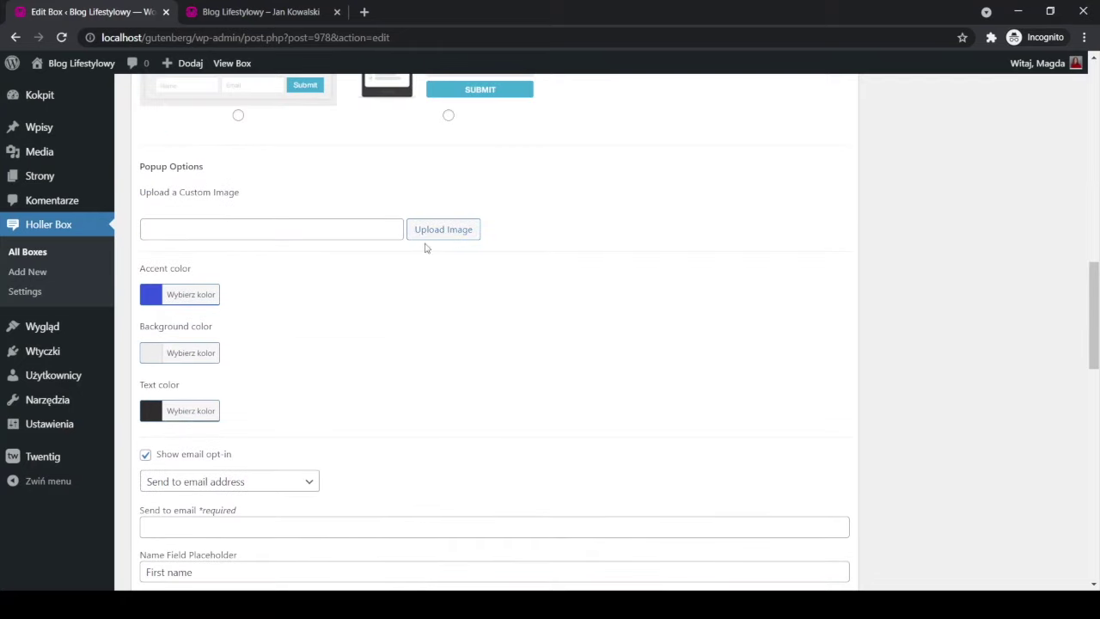
{"action": "scroll", "coordinate": [447, 241], "scroll_direction": "up", "scroll_amount": 5}
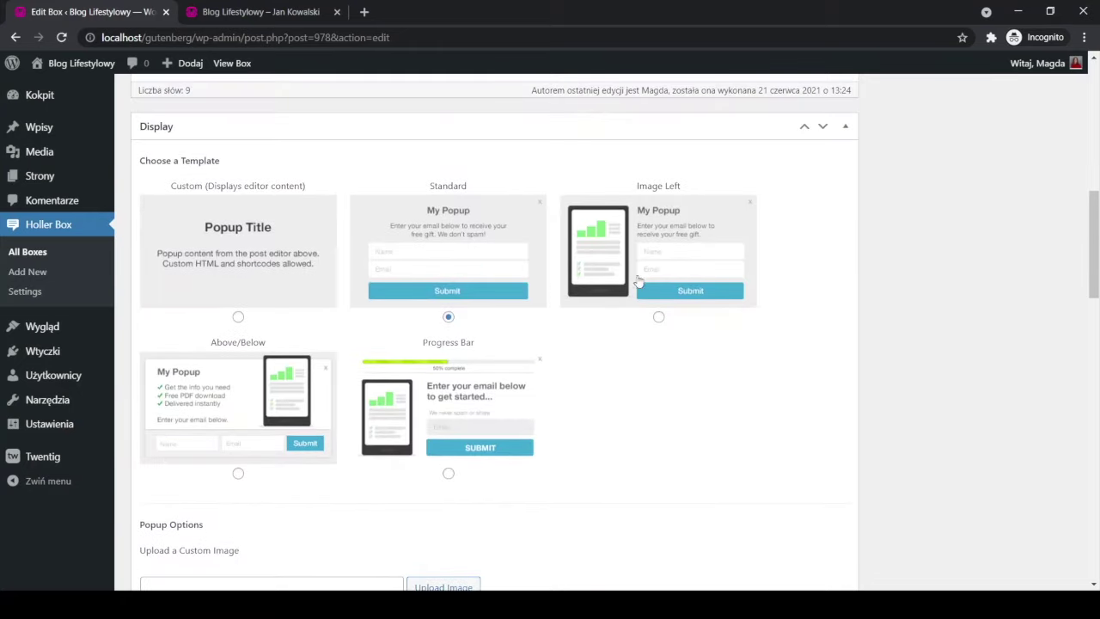
{"action": "left_click", "coordinate": [658, 316]}
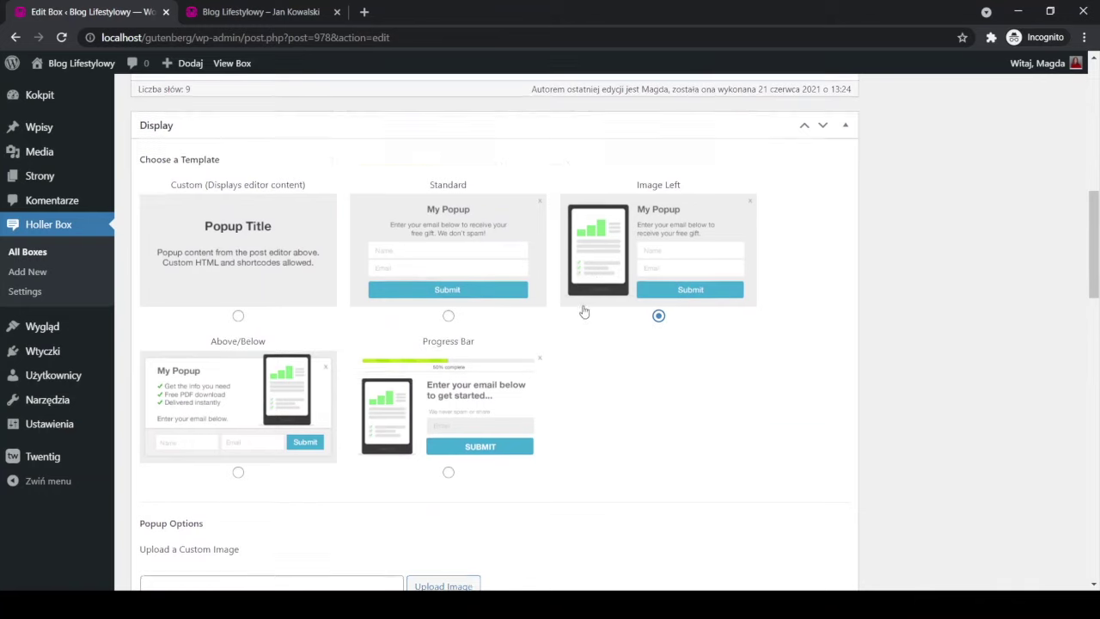
Open the Media Library and preview the conference room and ice-climbing photos.
{"action": "scroll", "coordinate": [582, 311], "scroll_direction": "down", "scroll_amount": 3}
{"action": "scroll", "coordinate": [567, 249], "scroll_direction": "up", "scroll_amount": 3}
{"action": "scroll", "coordinate": [574, 333], "scroll_direction": "down", "scroll_amount": 3}
{"action": "left_click", "coordinate": [434, 301]}
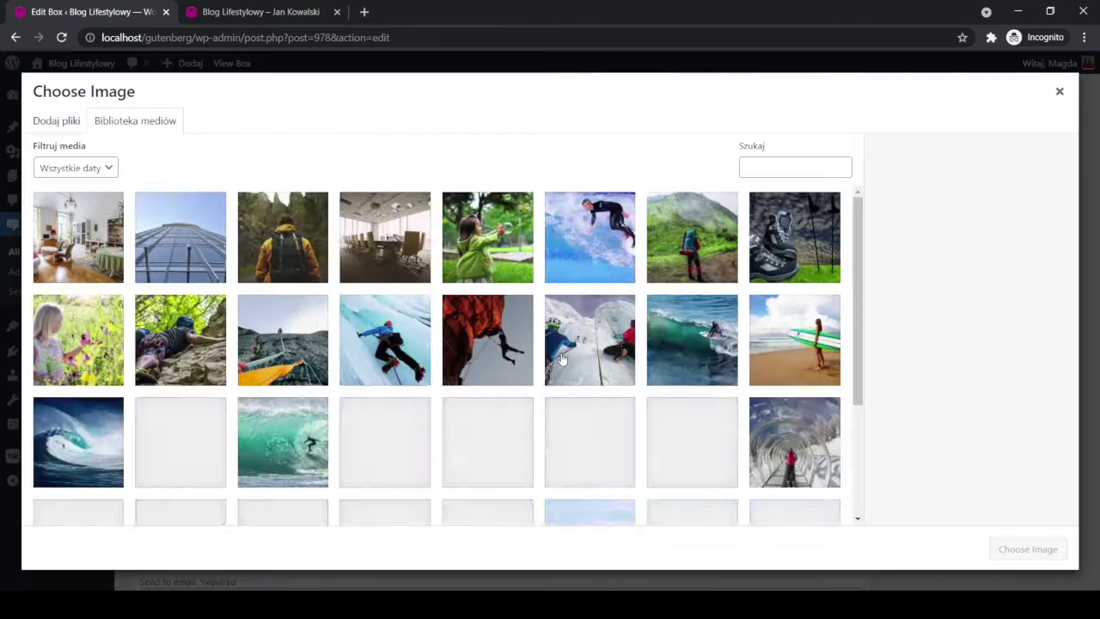
{"action": "left_click", "coordinate": [404, 277]}
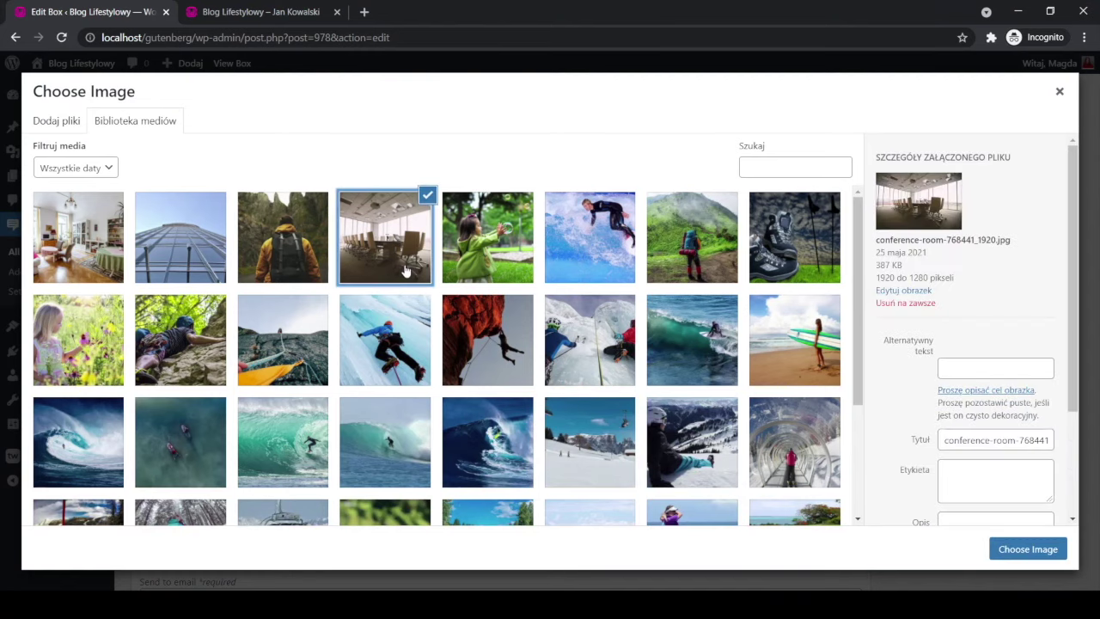
{"action": "left_click", "coordinate": [502, 260]}
{"action": "left_click", "coordinate": [561, 249]}
{"action": "left_click", "coordinate": [584, 347]}
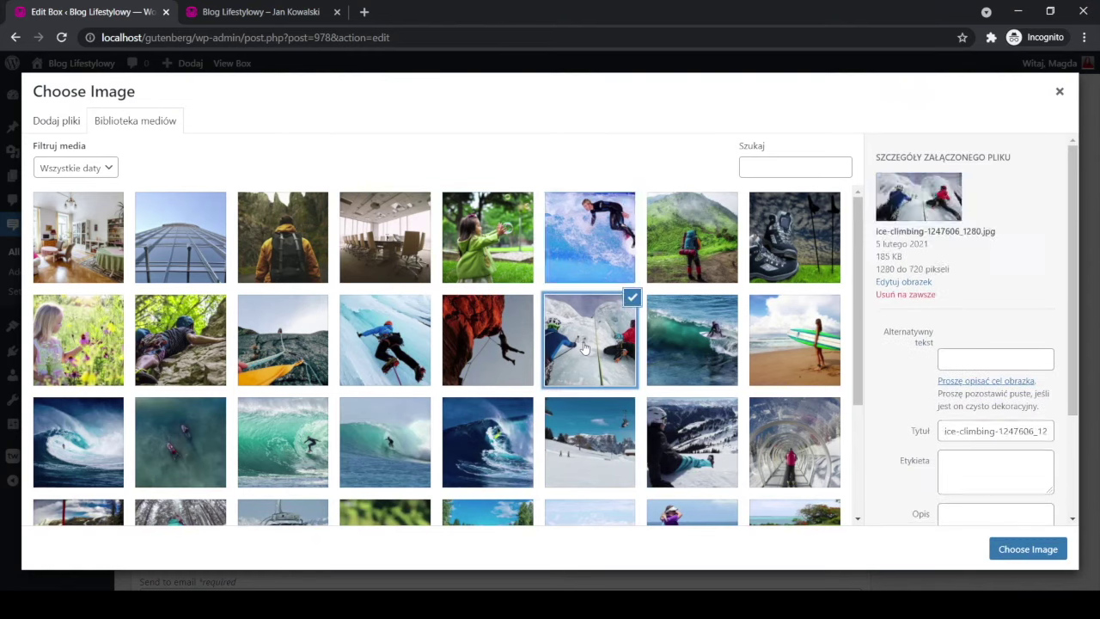
{"action": "left_click", "coordinate": [486, 352]}
Choose the tunnel photo lift-1996557_1280.jpg as the popup's custom image.
{"action": "left_click", "coordinate": [69, 251]}
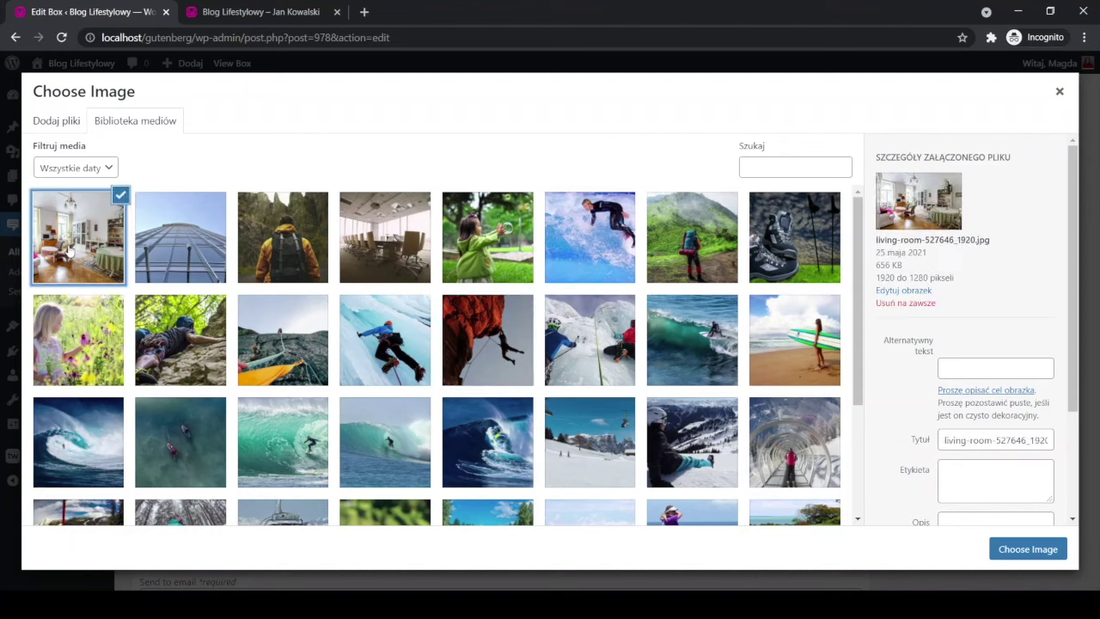
{"action": "left_click", "coordinate": [116, 443]}
{"action": "left_click", "coordinate": [484, 462]}
{"action": "left_click", "coordinate": [566, 453]}
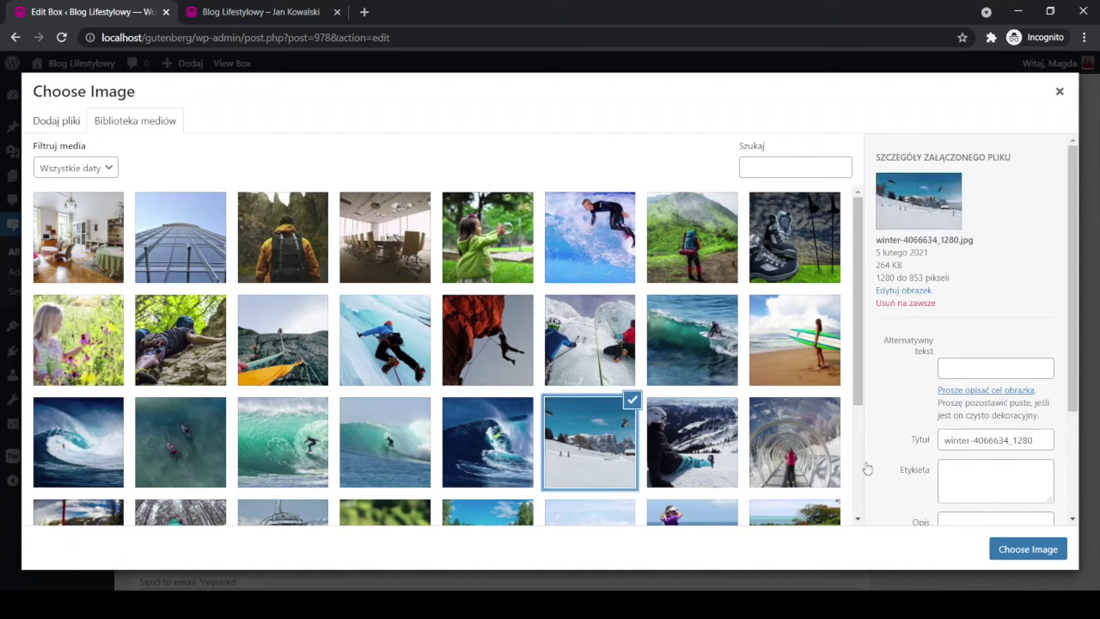
{"action": "left_click", "coordinate": [813, 382]}
{"action": "left_click", "coordinate": [821, 443]}
{"action": "scroll", "coordinate": [794, 450], "scroll_direction": "down", "scroll_amount": 3}
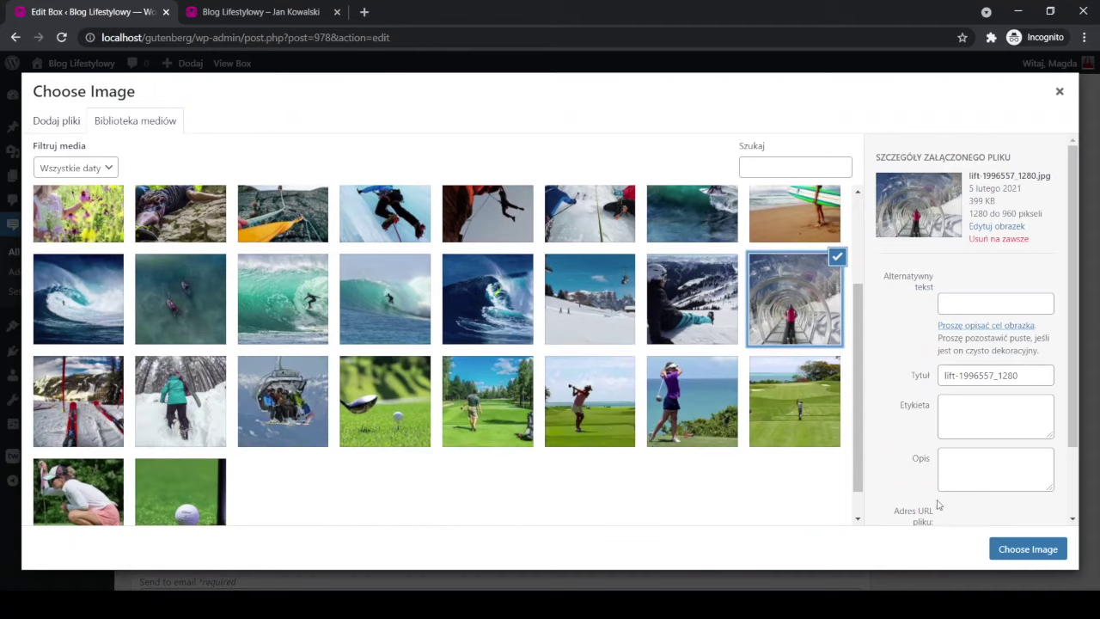
{"action": "left_click", "coordinate": [1017, 551]}
{"action": "scroll", "coordinate": [994, 344], "scroll_direction": "up", "scroll_amount": 10}
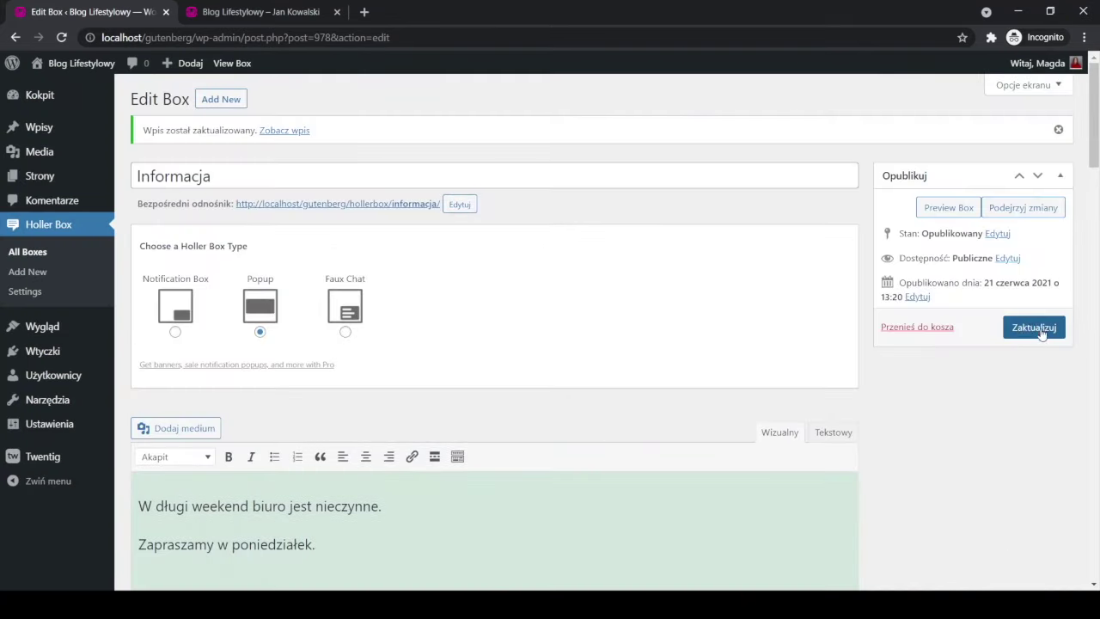
Save the Image Left layout and reload the blog to see the tunnel photo beside the popup text.
{"action": "left_click", "coordinate": [1040, 327]}
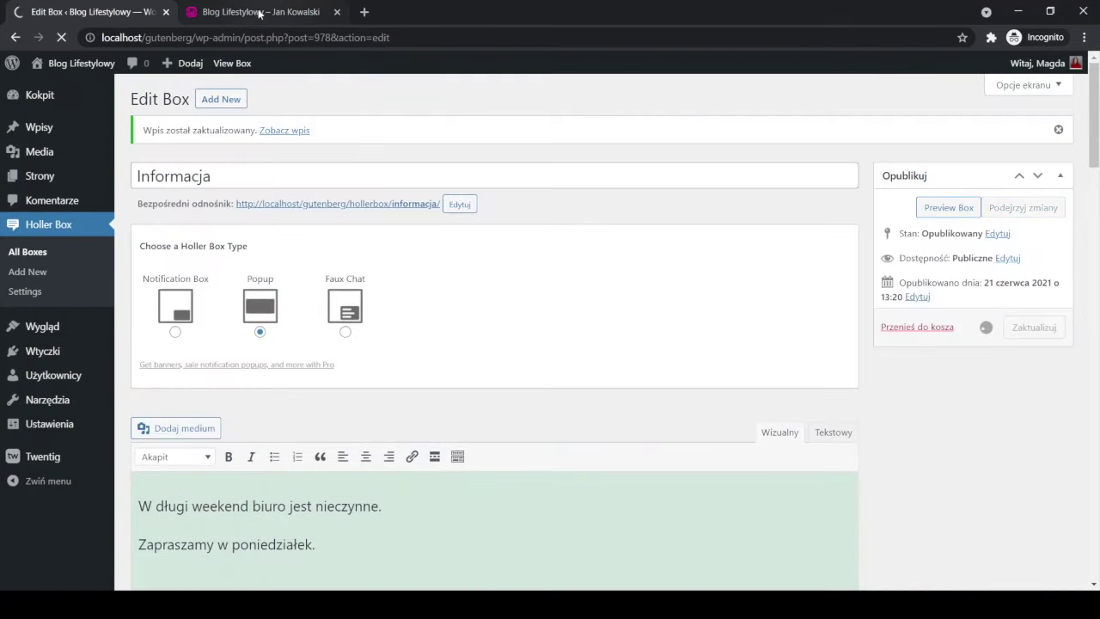
{"action": "left_click", "coordinate": [260, 13]}
{"action": "left_click", "coordinate": [63, 38]}
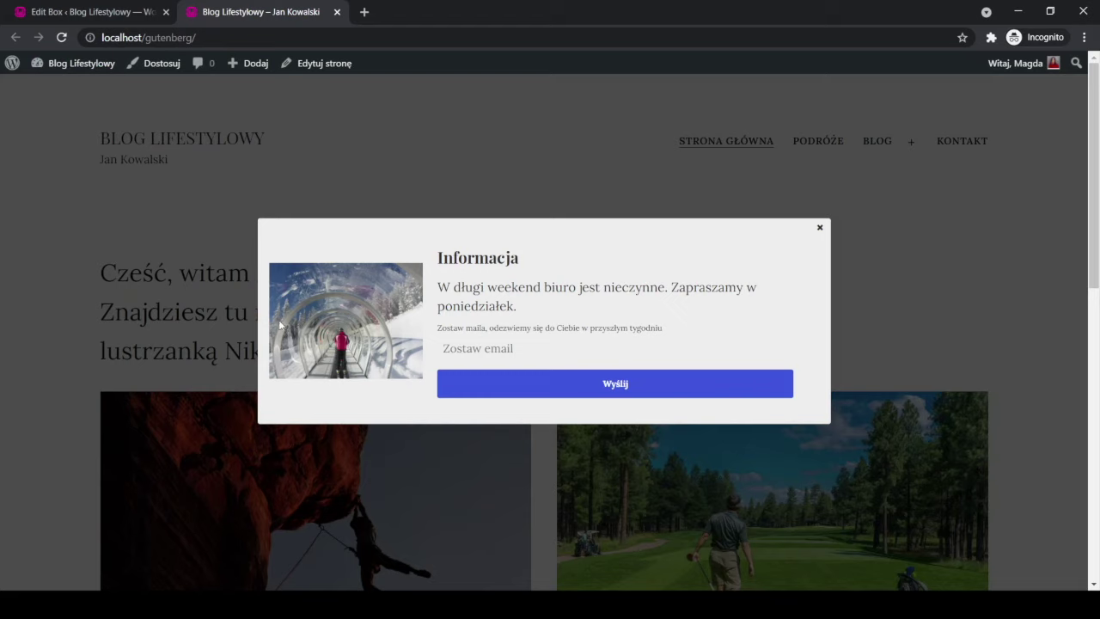
{"action": "left_click", "coordinate": [93, 11]}
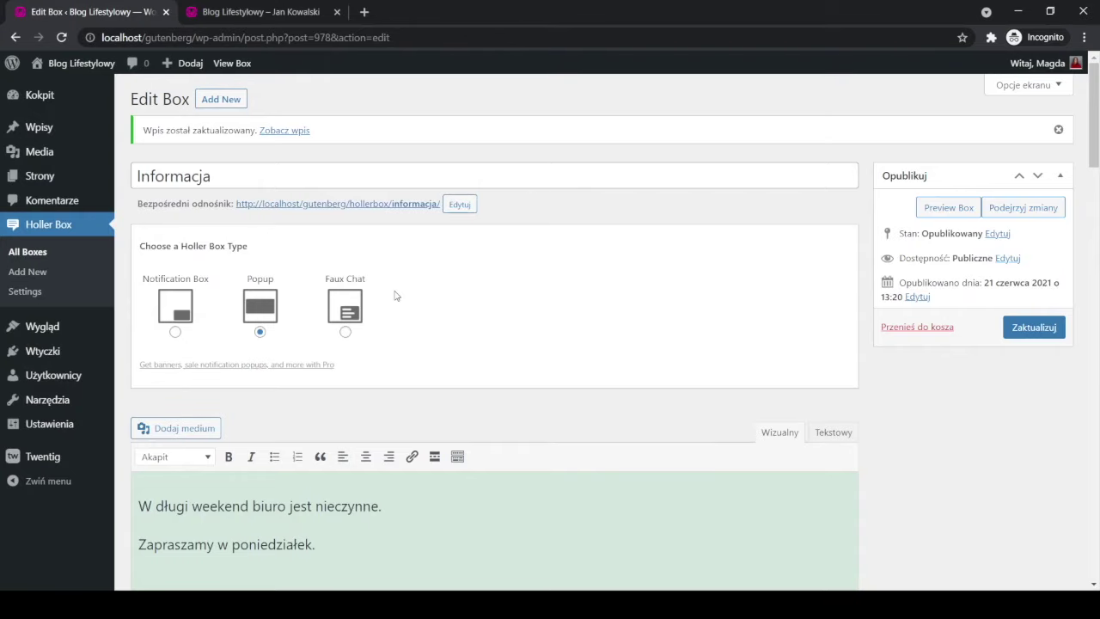
{"action": "scroll", "coordinate": [393, 294], "scroll_direction": "down", "scroll_amount": 3}
Switch the popup template to Custom.
{"action": "scroll", "coordinate": [404, 300], "scroll_direction": "up", "scroll_amount": 3}
{"action": "scroll", "coordinate": [177, 331], "scroll_direction": "down", "scroll_amount": 8}
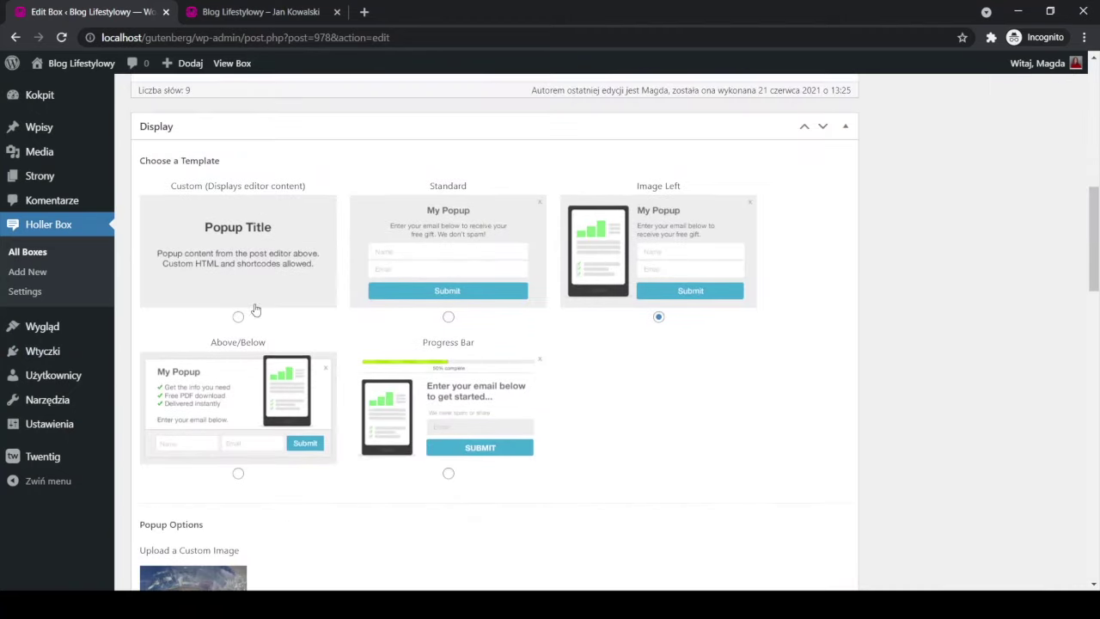
{"action": "left_click", "coordinate": [238, 300]}
{"action": "scroll", "coordinate": [258, 348], "scroll_direction": "down", "scroll_amount": 3}
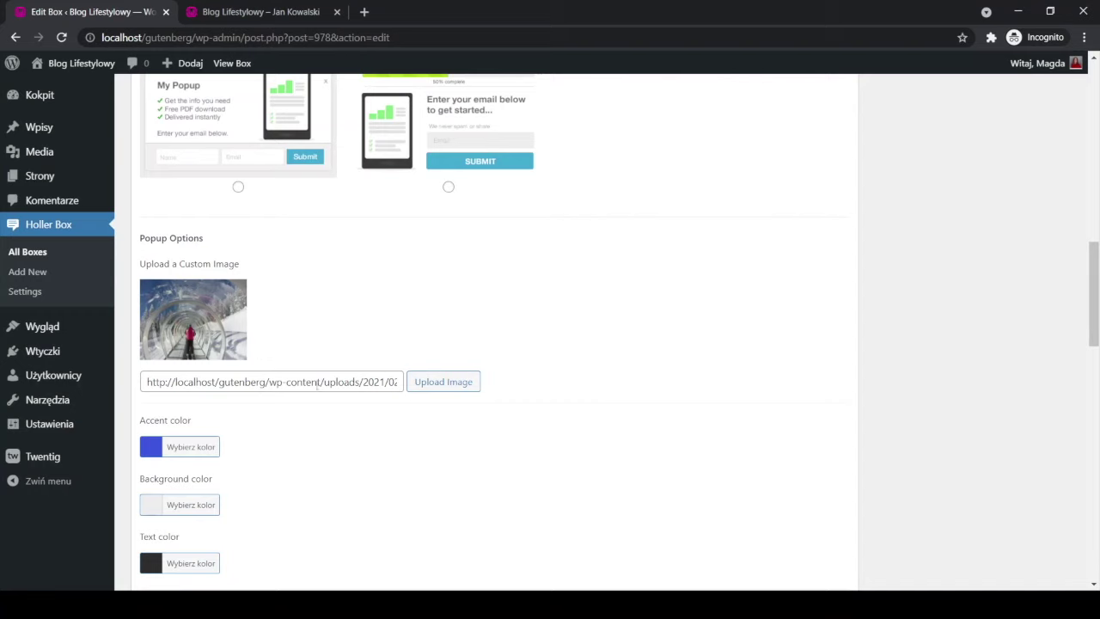
Clear the Upload a Custom Image URL field completely.
{"action": "left_click", "coordinate": [381, 382]}
{"action": "key", "text": "BackSpace"}
{"action": "key", "text": "BackSpace"}
{"action": "key", "text": "BackSpace"}
{"action": "key", "text": "BackSpace"}
{"action": "key", "text": "BackSpace"}
{"action": "key", "text": "BackSpace"}
{"action": "key", "text": "BackSpace"}
{"action": "key", "text": "BackSpace"}
{"action": "key", "text": "BackSpace"}
{"action": "key", "text": "BackSpace"}
{"action": "key", "text": "BackSpace"}
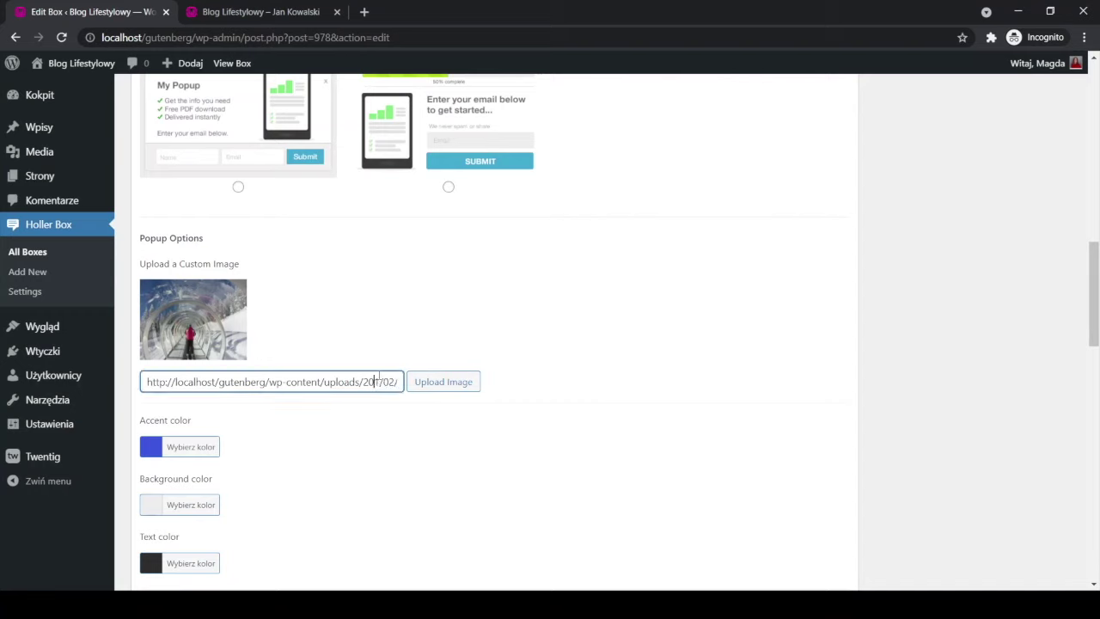
{"action": "left_click_drag", "start_coordinate": [398, 382], "coordinate": [144, 381]}
{"action": "key", "text": "BackSpace"}
{"action": "key", "text": "Delete"}
{"action": "key", "text": "Delete"}
{"action": "key", "text": "Delete"}
{"action": "key", "text": "Delete"}
{"action": "key", "text": "Delete"}
{"action": "key", "text": "Delete"}
{"action": "key", "text": "Delete"}
{"action": "key", "text": "Delete"}
{"action": "key", "text": "Delete"}
{"action": "key", "text": "Delete"}
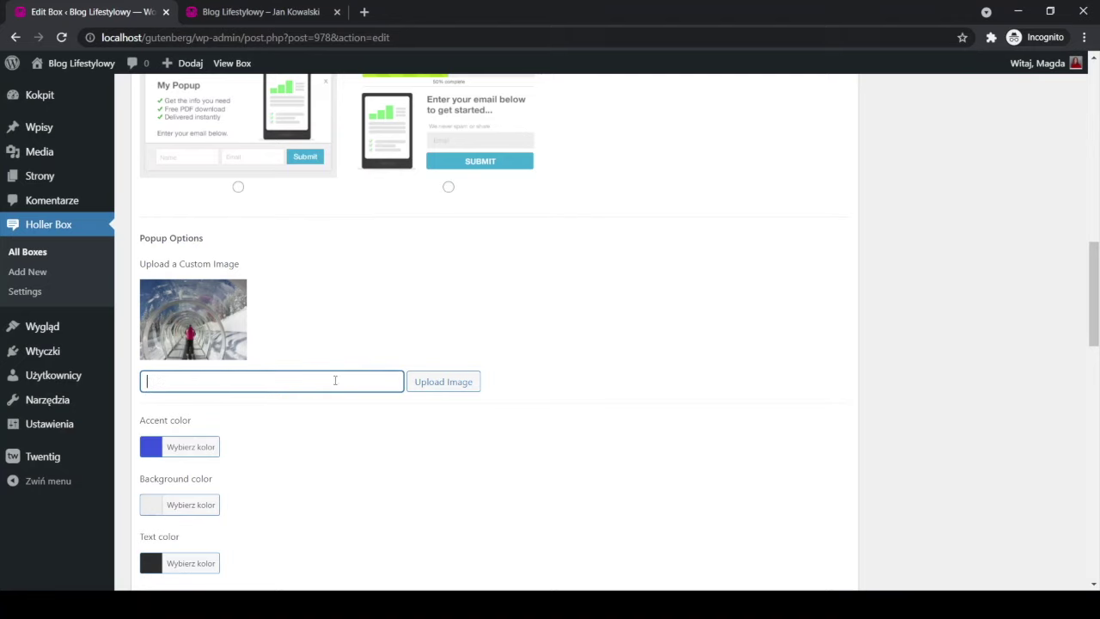
Untick Show email opt-in.
{"action": "scroll", "coordinate": [428, 488], "scroll_direction": "down", "scroll_amount": 3}
{"action": "left_click", "coordinate": [145, 320]}
{"action": "scroll", "coordinate": [516, 361], "scroll_direction": "up", "scroll_amount": 5}
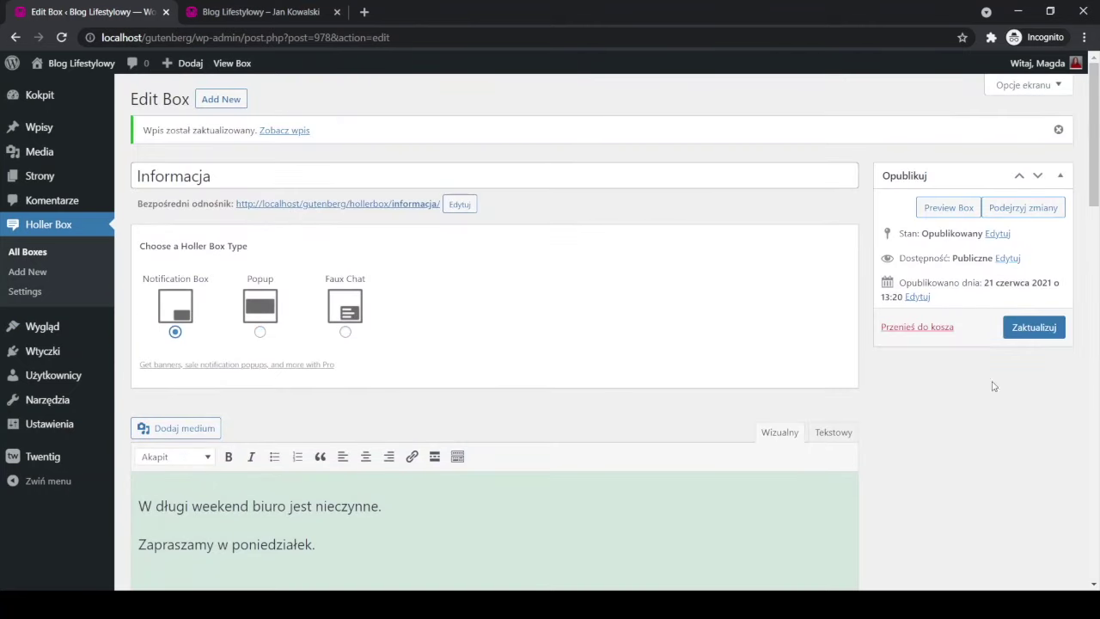
Save the box and glance at the blog front page.
{"action": "left_click", "coordinate": [1022, 323]}
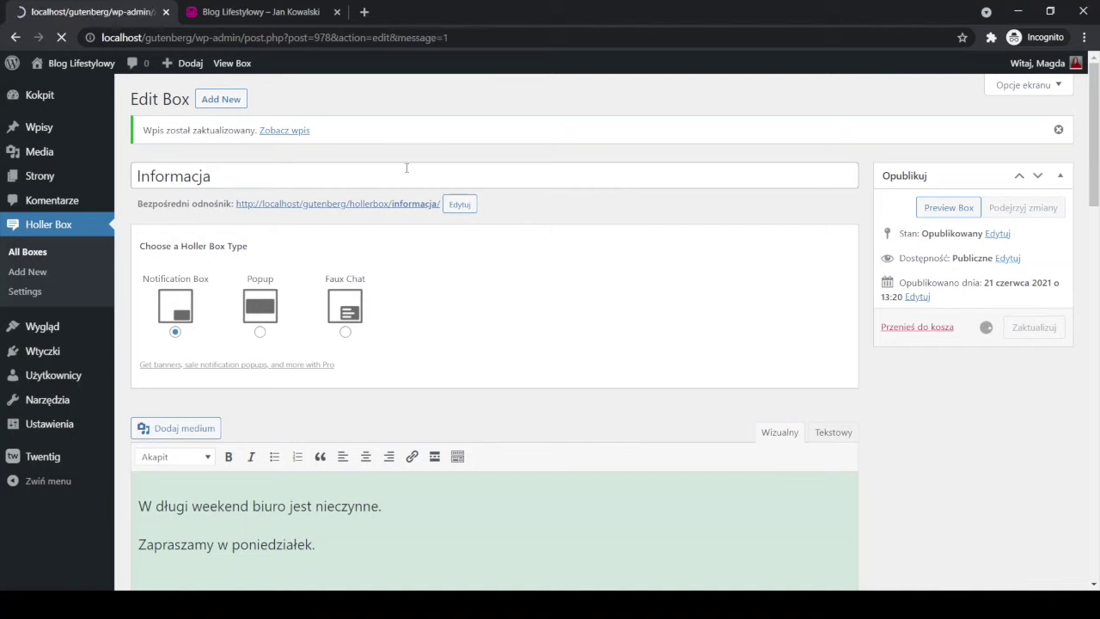
{"action": "left_click", "coordinate": [206, 11]}
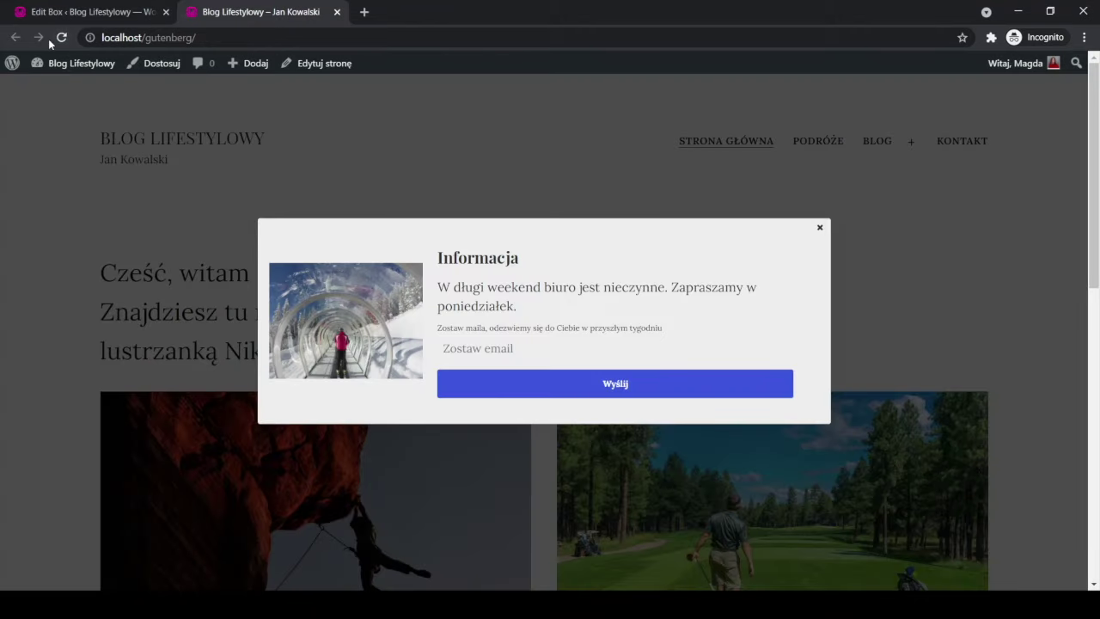
{"action": "left_click", "coordinate": [90, 11]}
Reload the Edit Box page and review Display and Advanced Settings (All pages, All visitors).
{"action": "scroll", "coordinate": [209, 226], "scroll_direction": "down", "scroll_amount": 3}
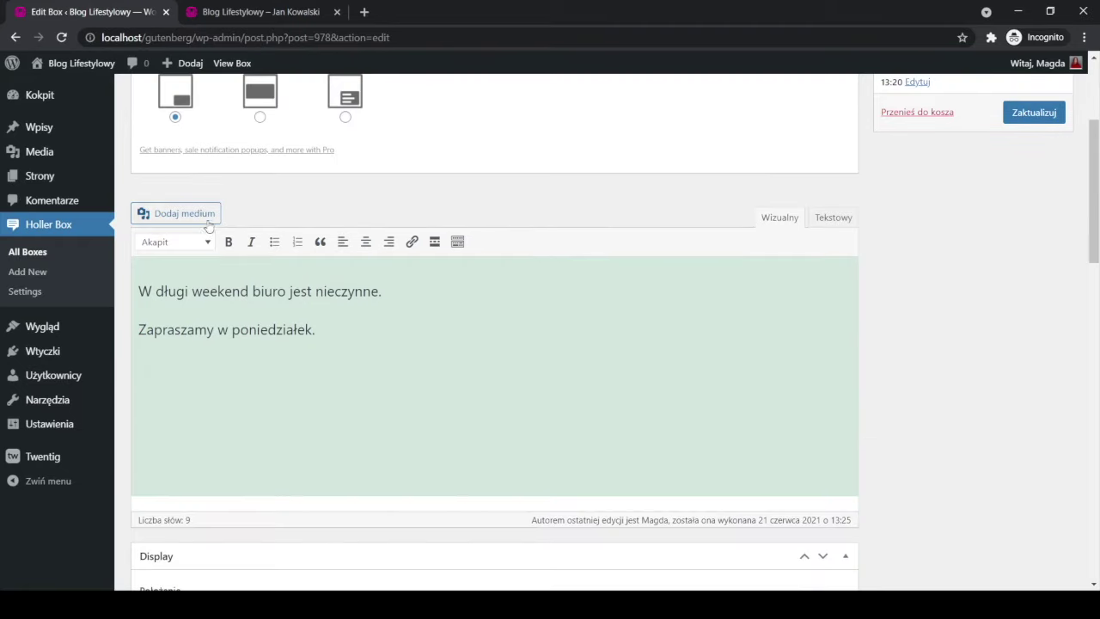
{"action": "left_click", "coordinate": [62, 37]}
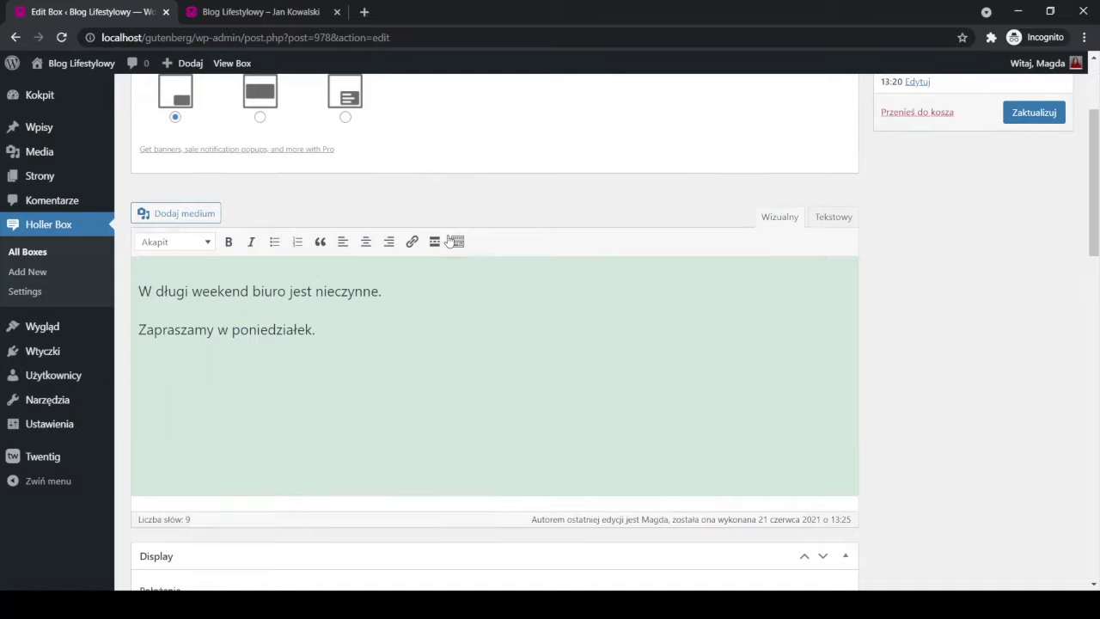
{"action": "scroll", "coordinate": [451, 242], "scroll_direction": "down", "scroll_amount": 5}
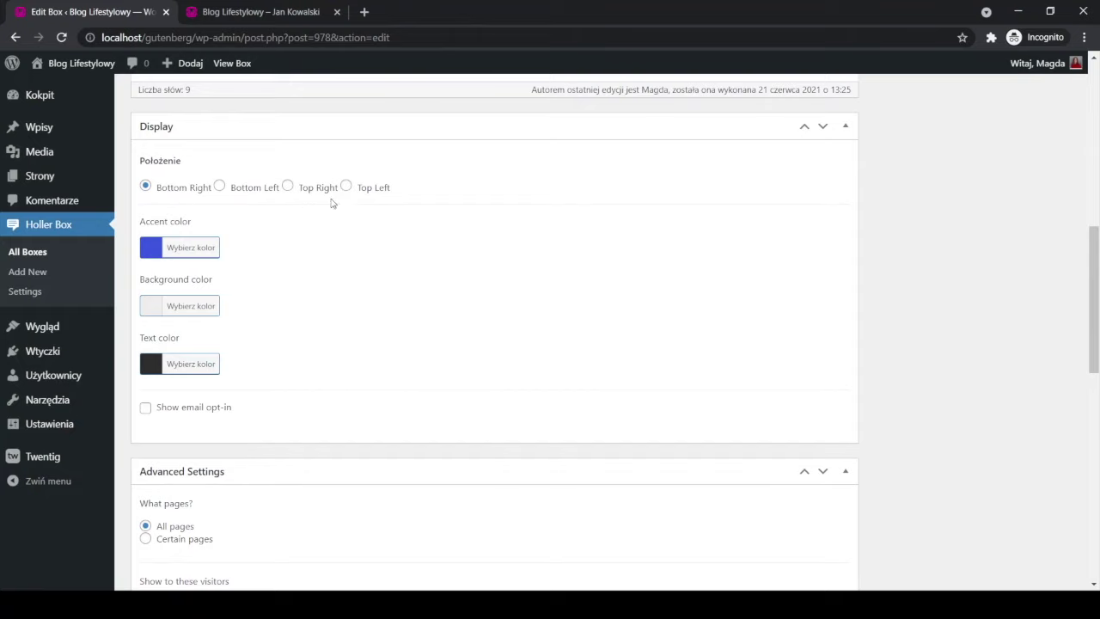
{"action": "scroll", "coordinate": [486, 294], "scroll_direction": "down", "scroll_amount": 4}
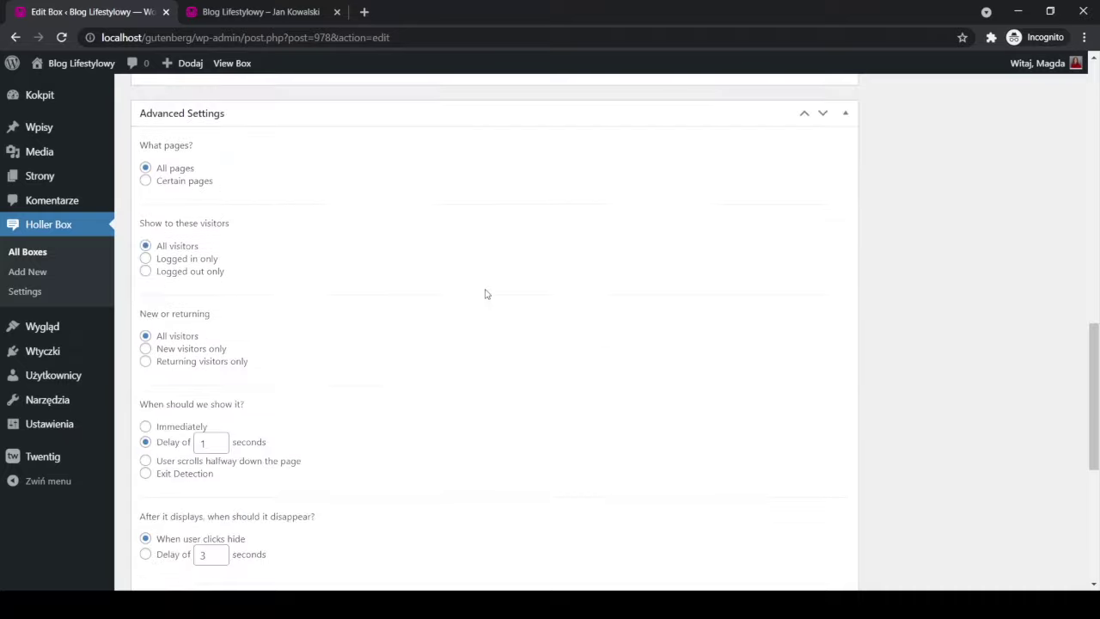
{"action": "scroll", "coordinate": [486, 294], "scroll_direction": "down", "scroll_amount": 5}
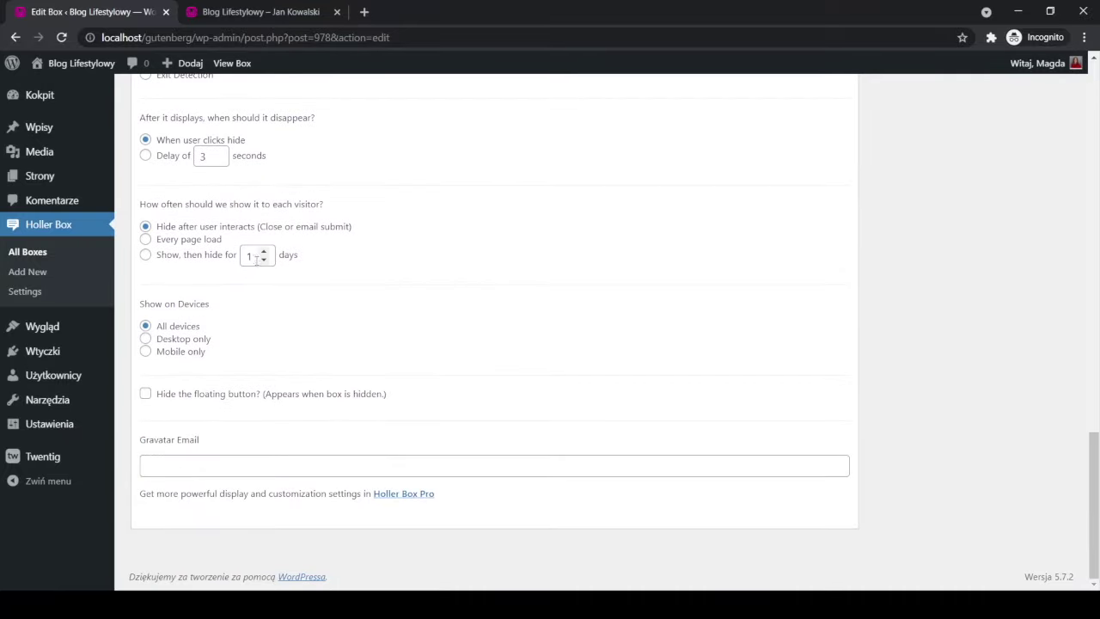
{"action": "scroll", "coordinate": [365, 337], "scroll_direction": "up", "scroll_amount": 6}
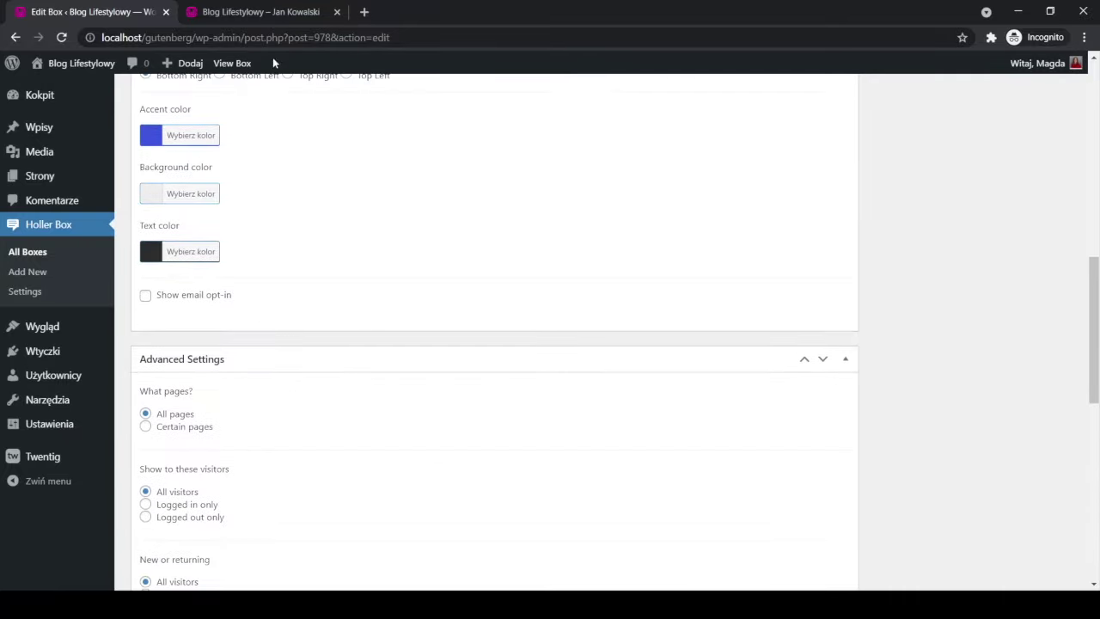
{"action": "left_click", "coordinate": [260, 14]}
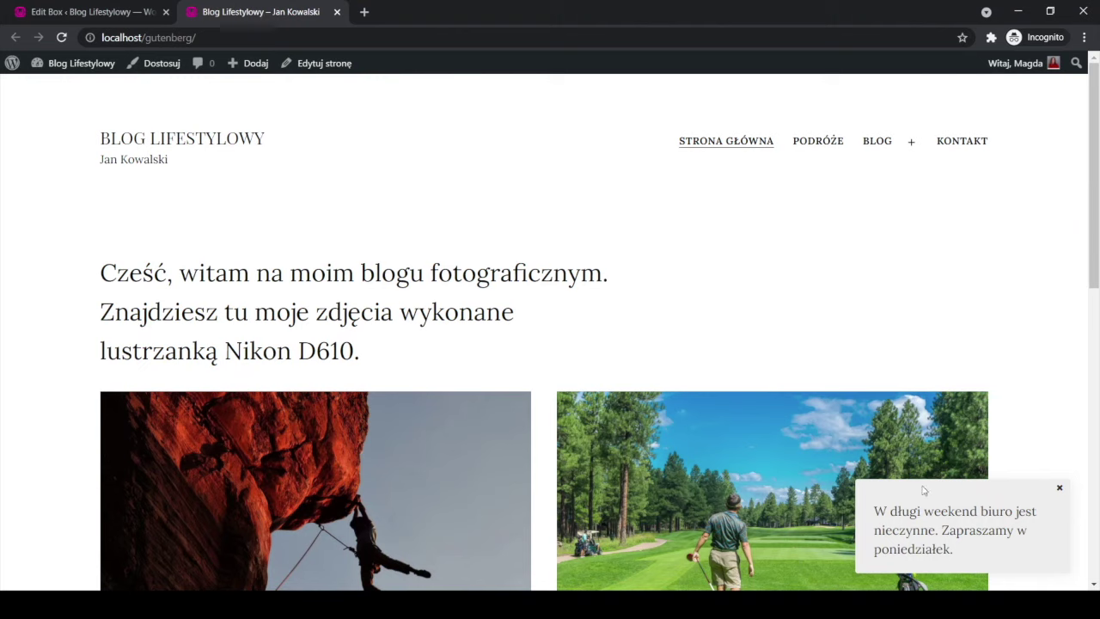
{"action": "left_click", "coordinate": [61, 37]}
{"action": "left_click", "coordinate": [1060, 489]}
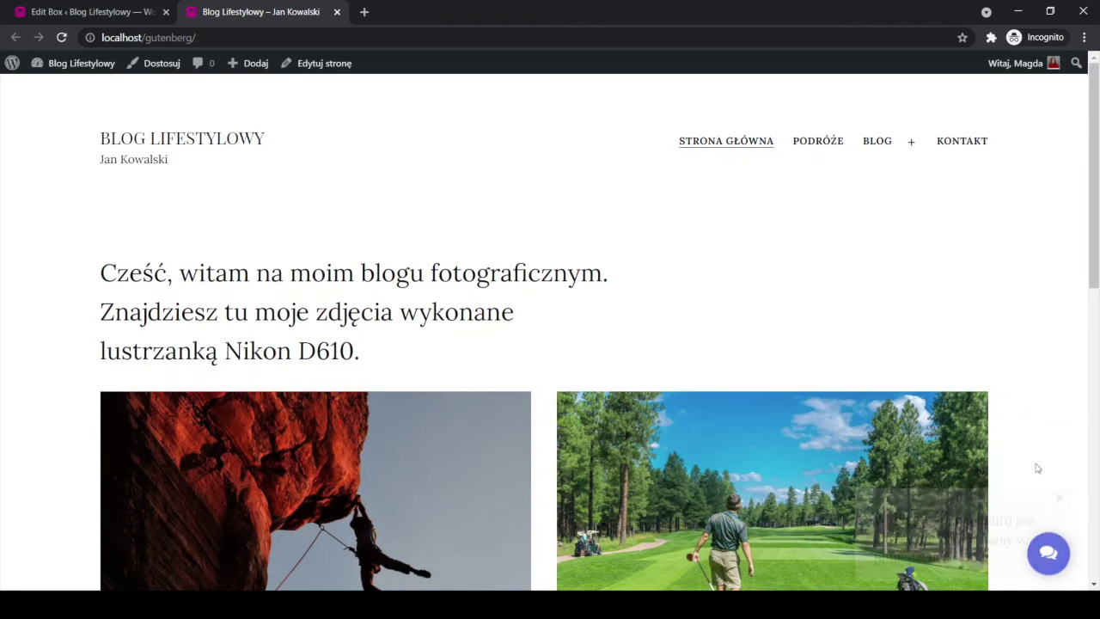
{"action": "left_click", "coordinate": [1053, 563]}
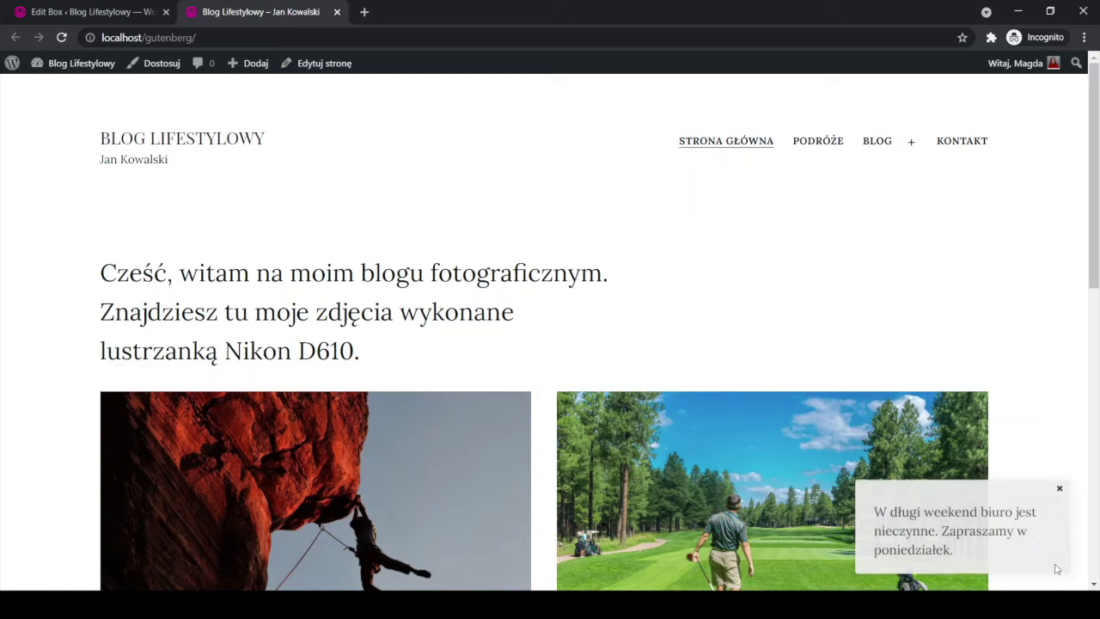
{"action": "left_click", "coordinate": [1060, 488]}
{"action": "left_click", "coordinate": [1052, 555]}
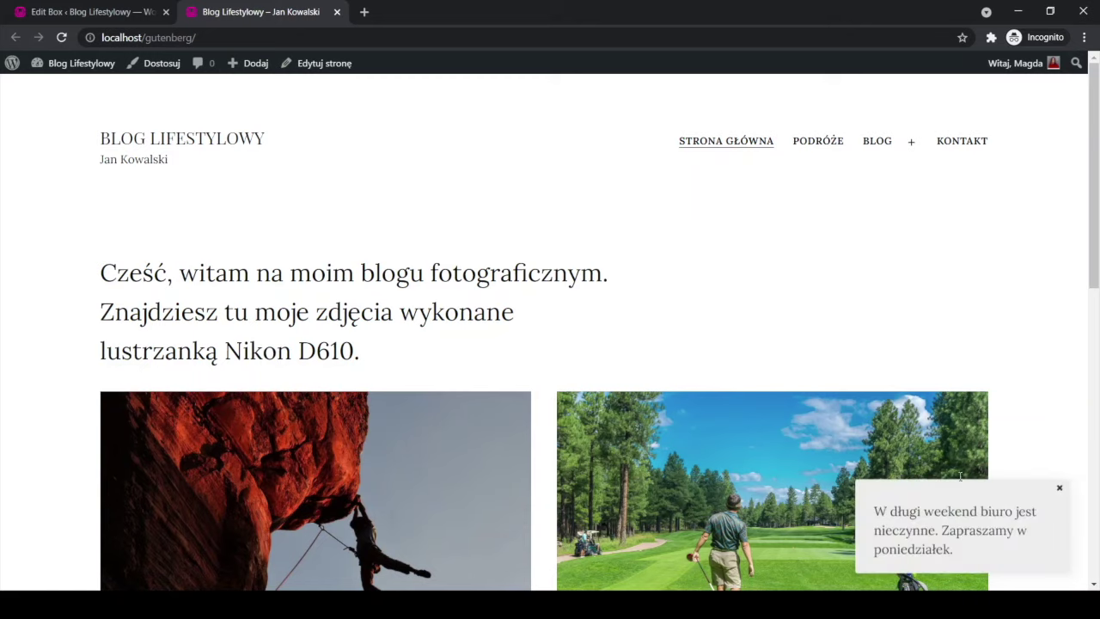
{"action": "left_click", "coordinate": [73, 12]}
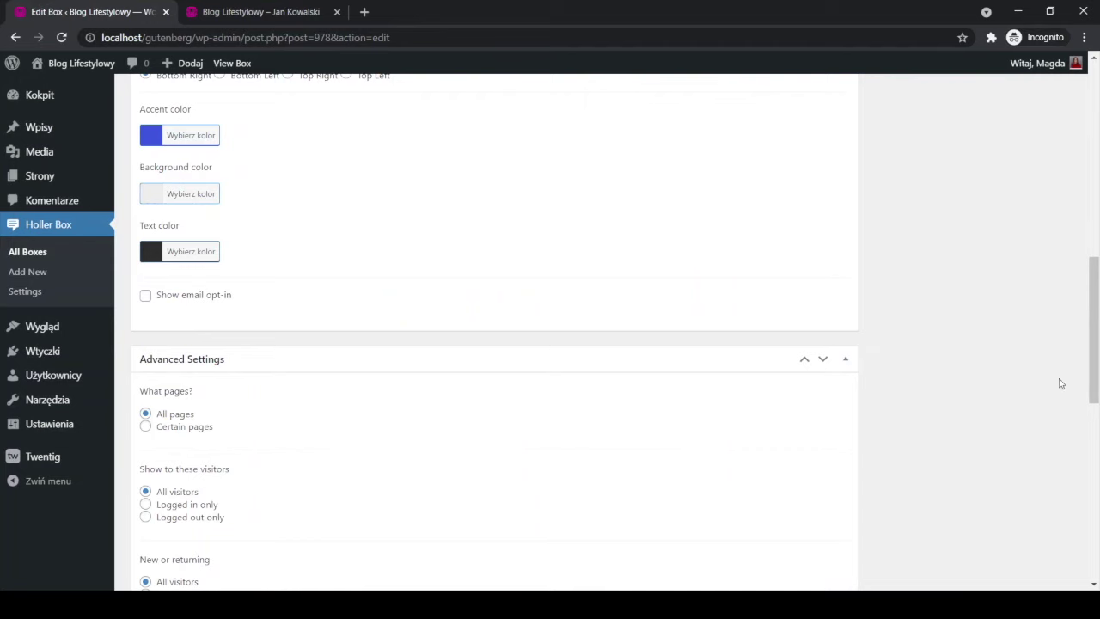
{"action": "left_click_drag", "start_coordinate": [1086, 370], "coordinate": [1007, 525]}
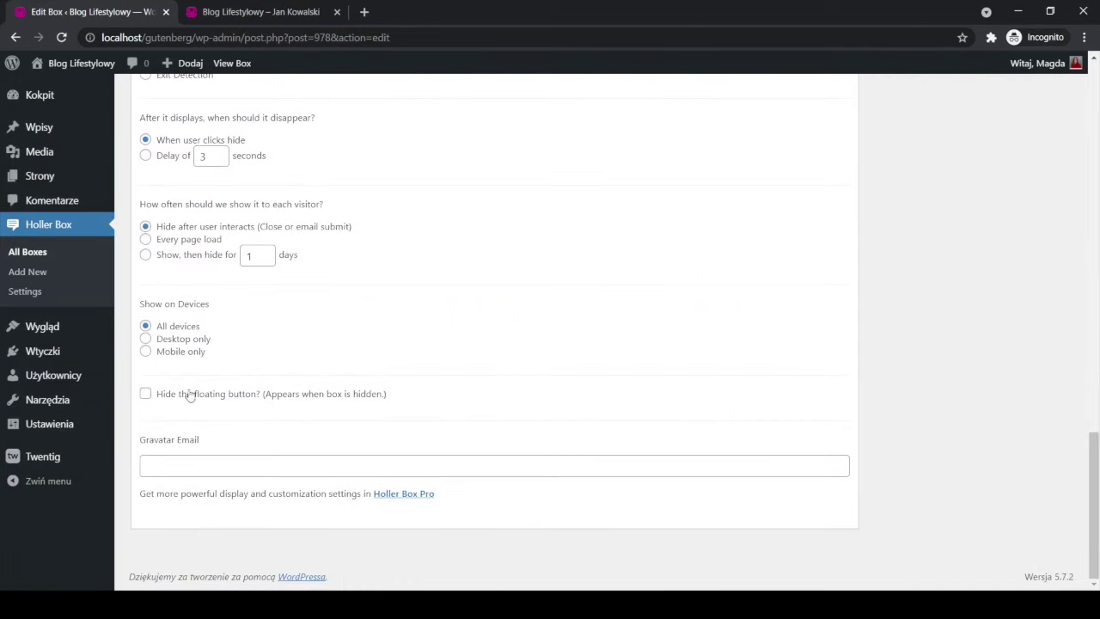
{"action": "left_click", "coordinate": [211, 12]}
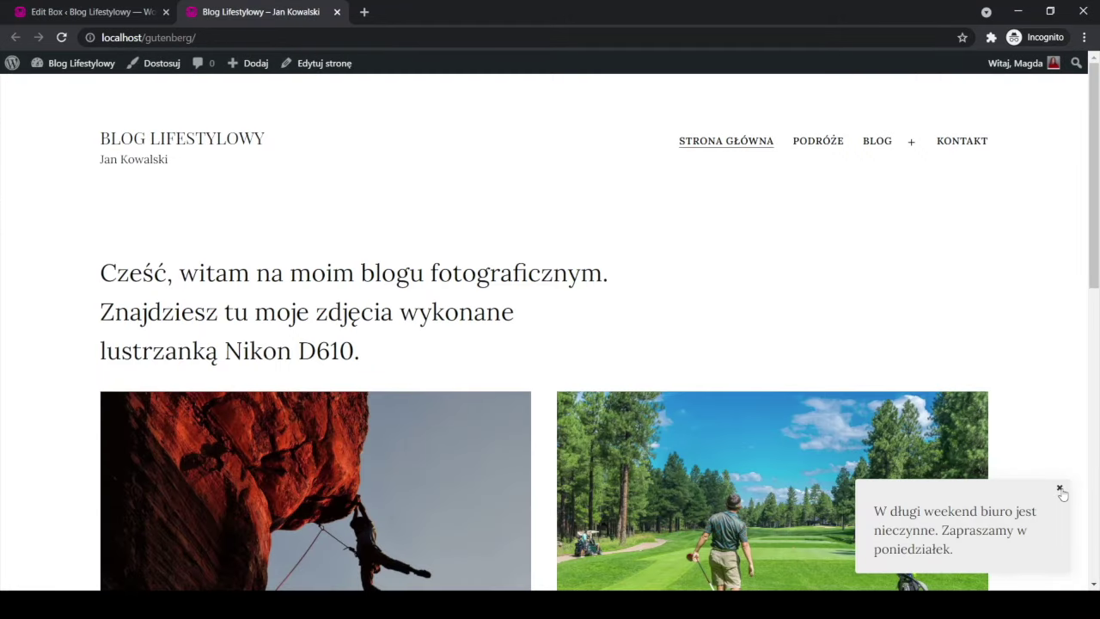
{"action": "left_click", "coordinate": [1059, 488]}
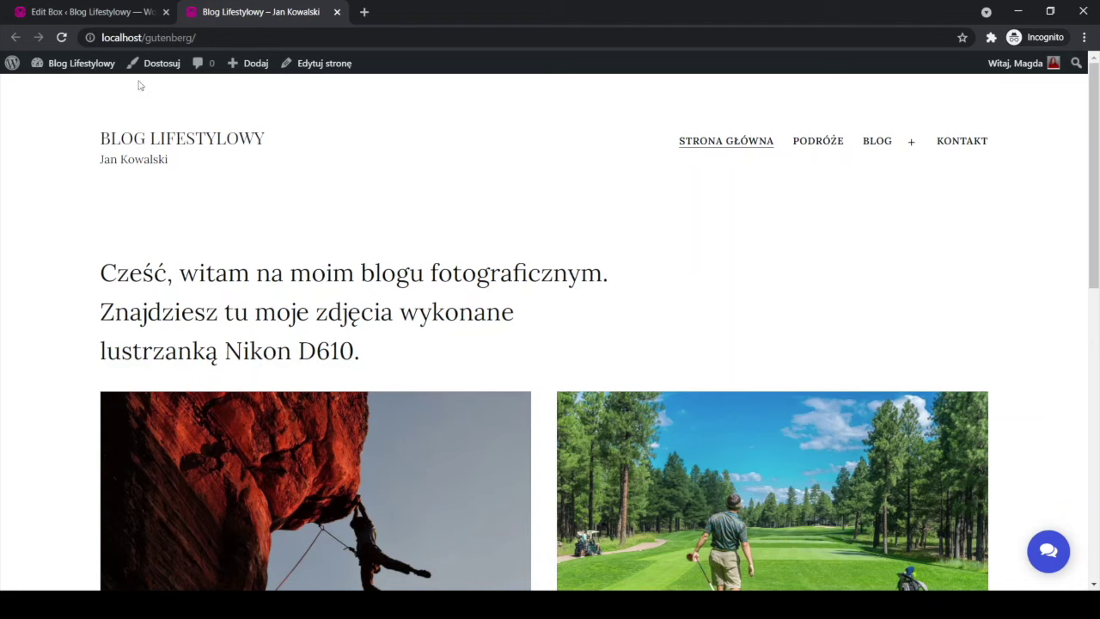
{"action": "left_click", "coordinate": [94, 12]}
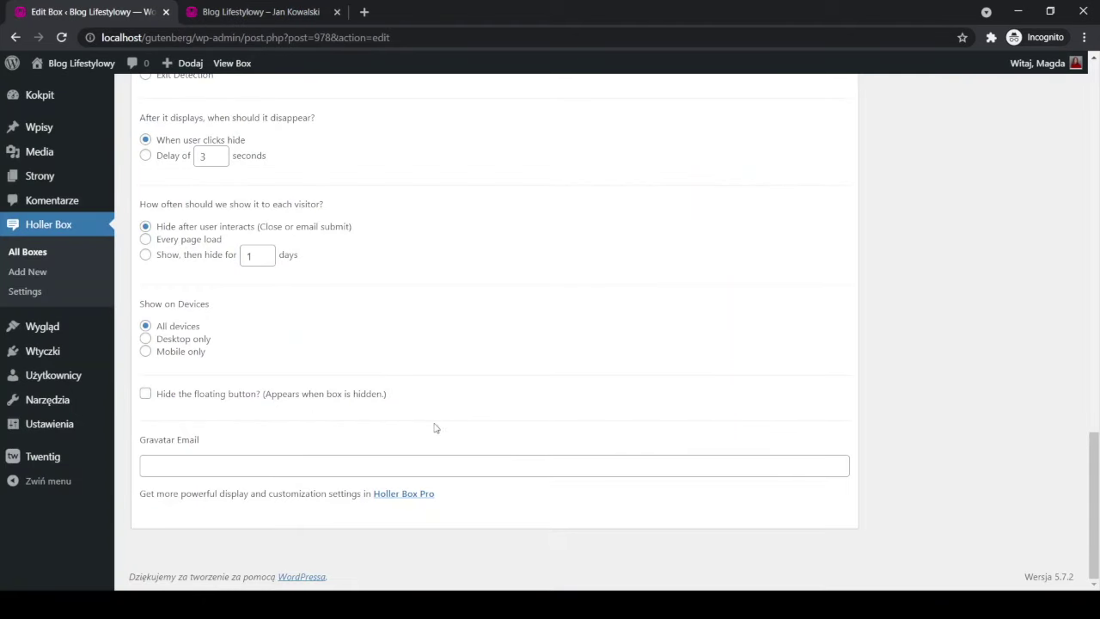
{"action": "left_click", "coordinate": [230, 12]}
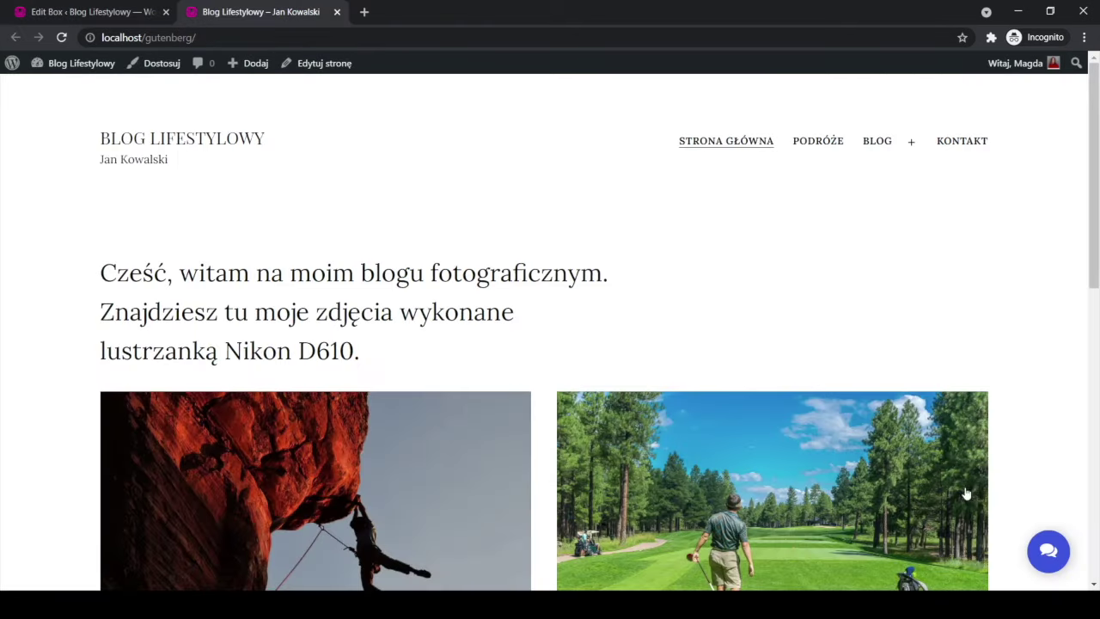
{"action": "left_click", "coordinate": [1049, 553]}
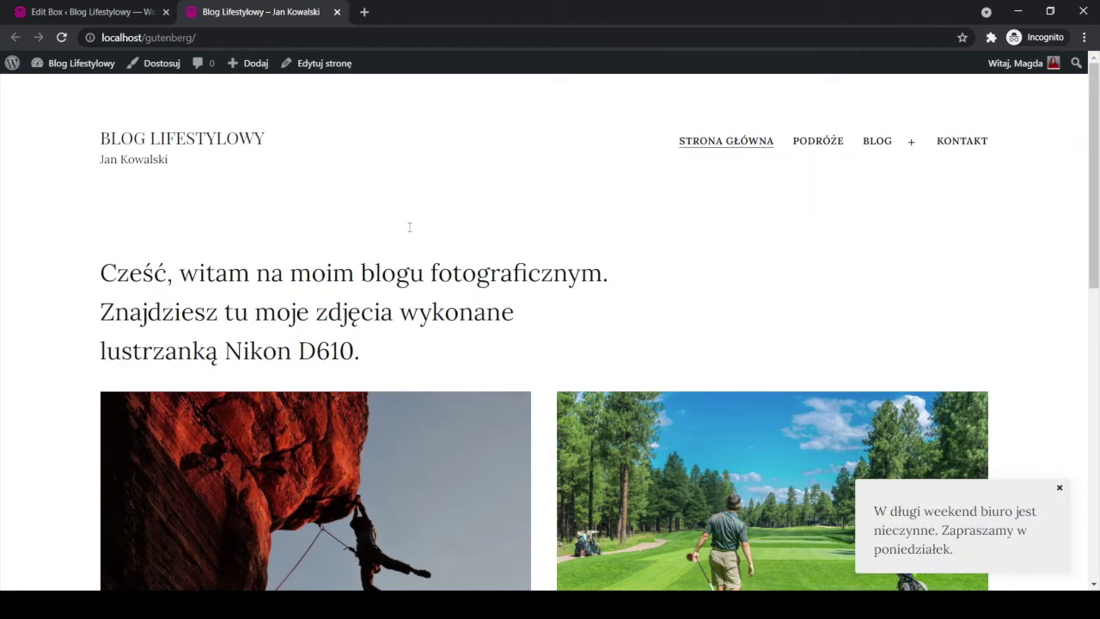
{"action": "left_click", "coordinate": [122, 14]}
Change the Informacja box type to Faux Chat and save it.
{"action": "left_click_drag", "start_coordinate": [1093, 443], "coordinate": [1069, 48]}
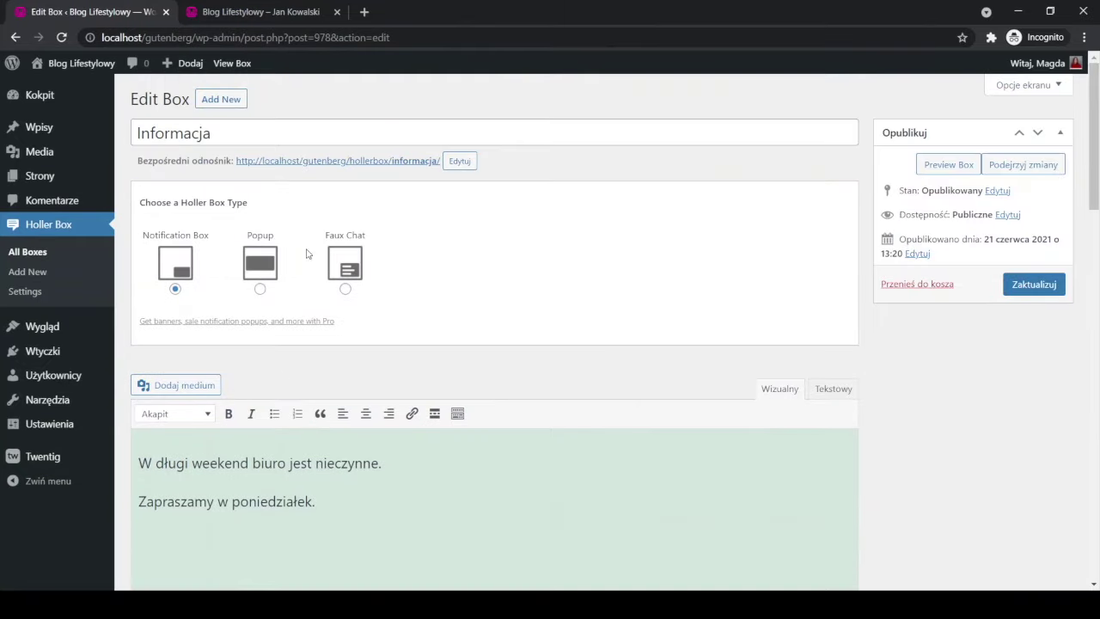
{"action": "left_click", "coordinate": [345, 290]}
{"action": "left_click", "coordinate": [1044, 283]}
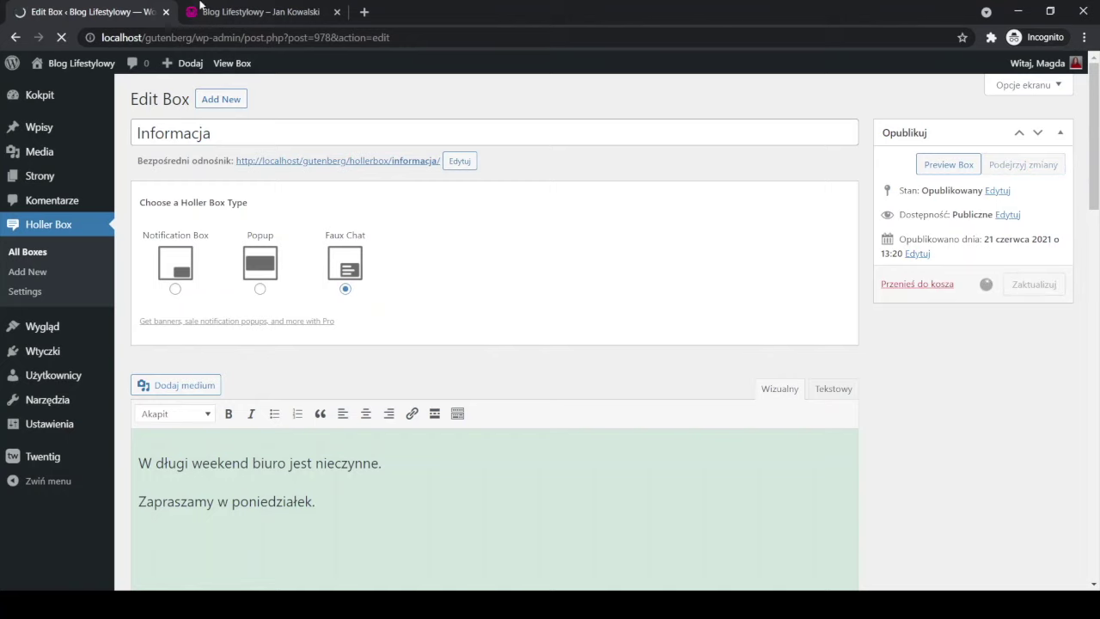
Reload the blog front page to see the chat's message field, then return to the editor.
{"action": "key", "text": "ctrl+Tab"}
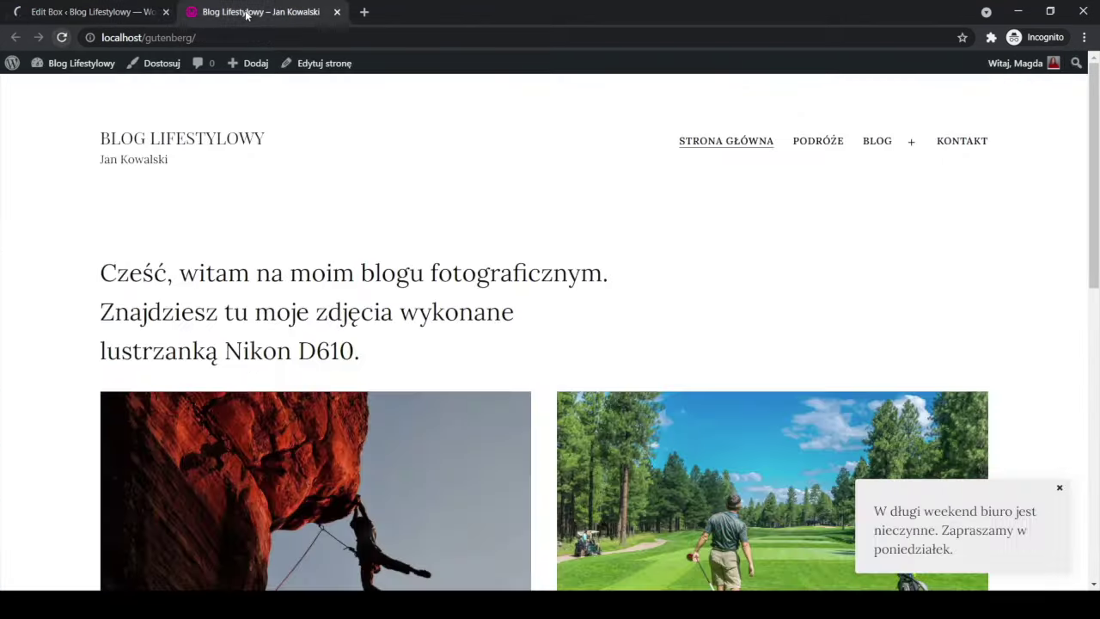
{"action": "left_click", "coordinate": [60, 40]}
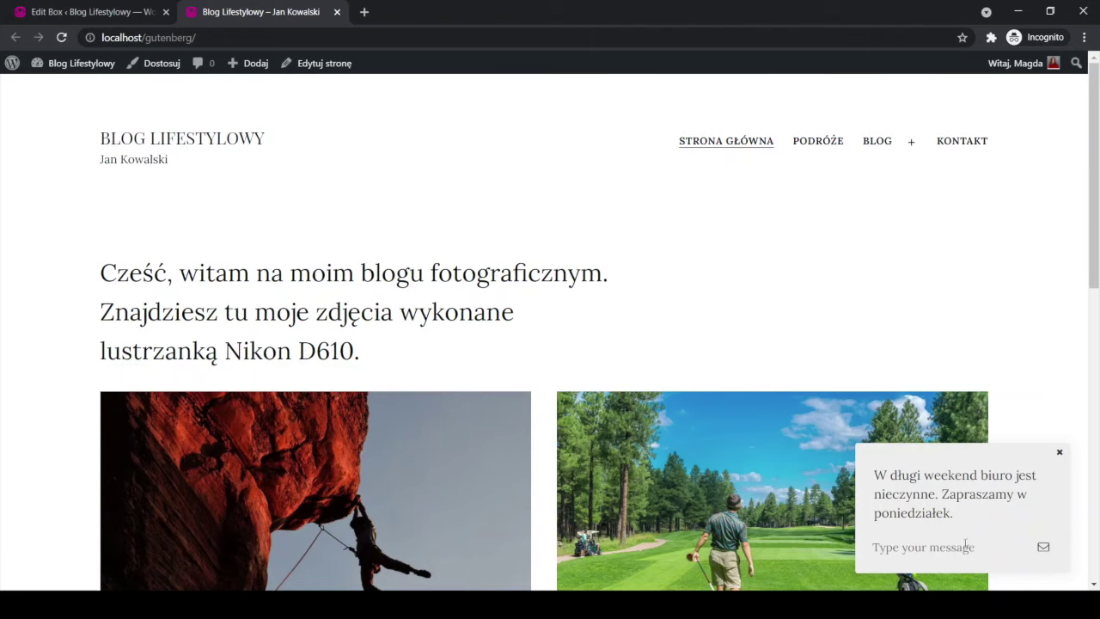
{"action": "left_click", "coordinate": [36, 15]}
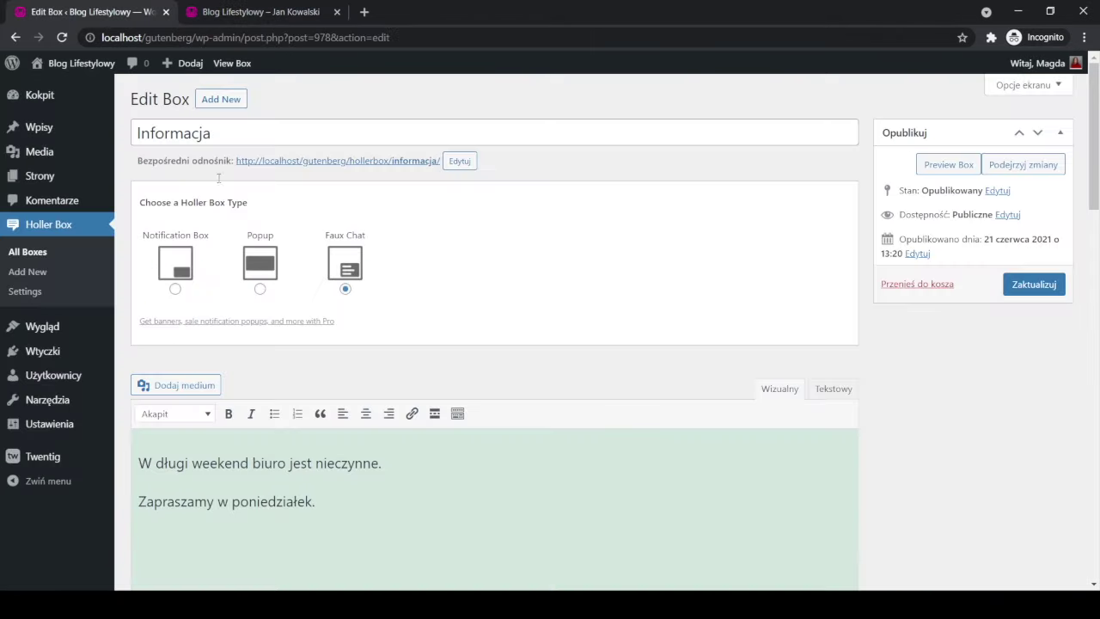
{"action": "scroll", "coordinate": [340, 287], "scroll_direction": "down", "scroll_amount": 8}
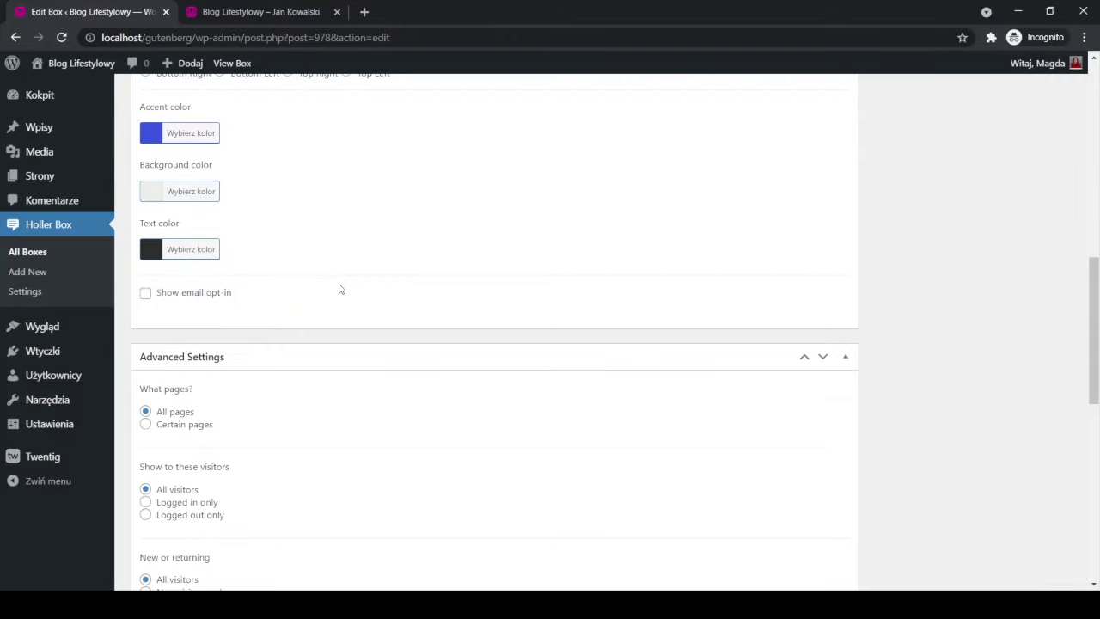
Enter the Gravatar e-mail address for the box and save it.
{"action": "scroll", "coordinate": [339, 288], "scroll_direction": "down", "scroll_amount": 10}
{"action": "left_click", "coordinate": [220, 469]}
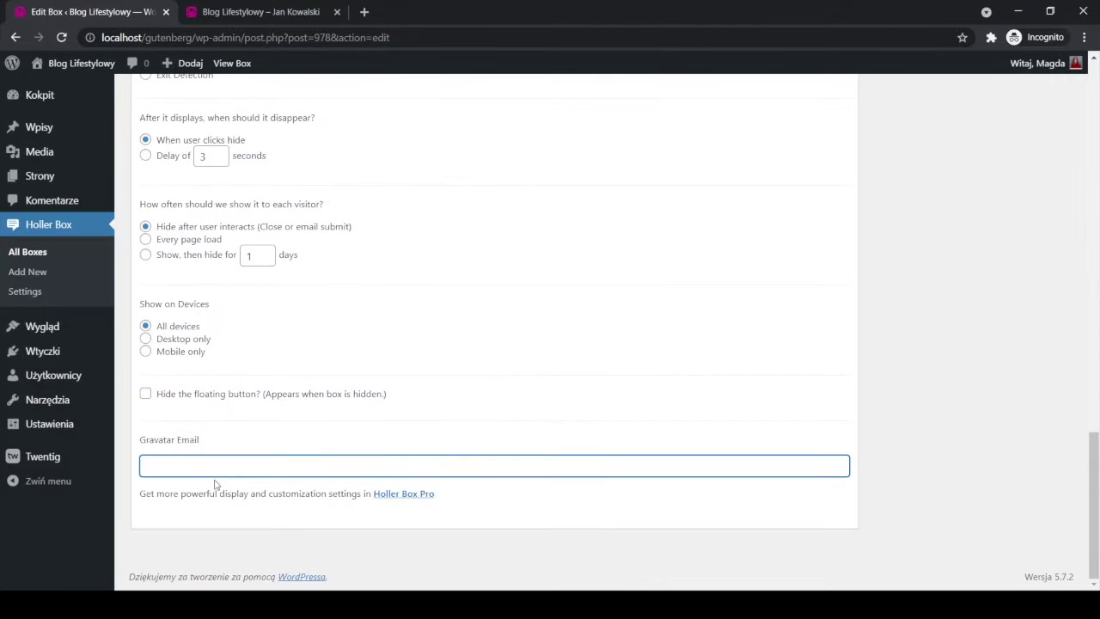
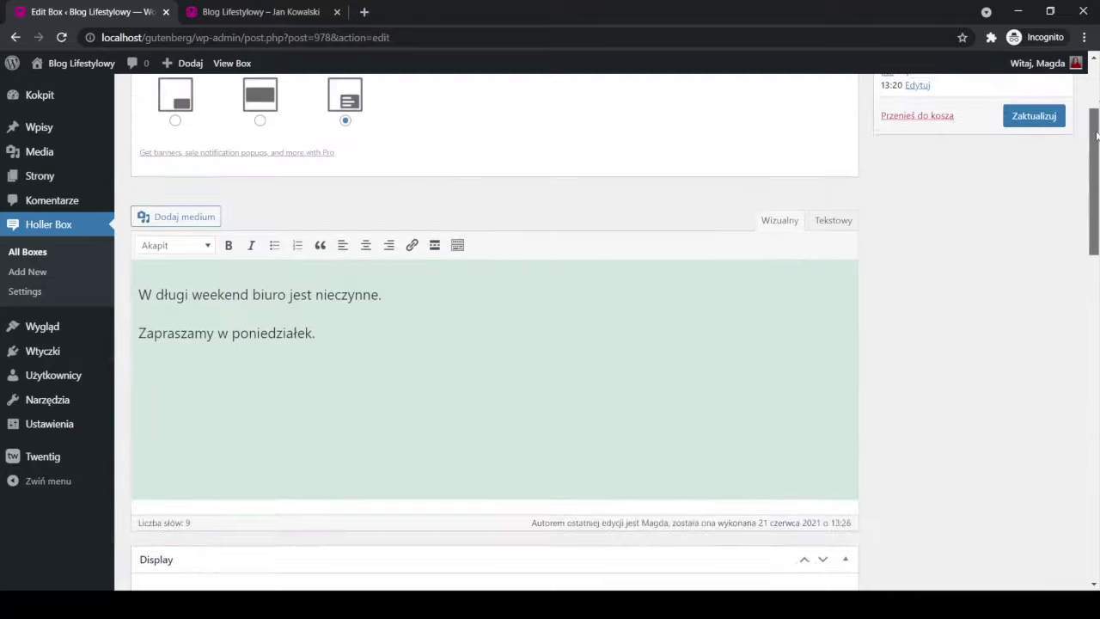
{"action": "left_click_drag", "start_coordinate": [1089, 481], "coordinate": [1053, 211]}
{"action": "left_click", "coordinate": [1043, 228]}
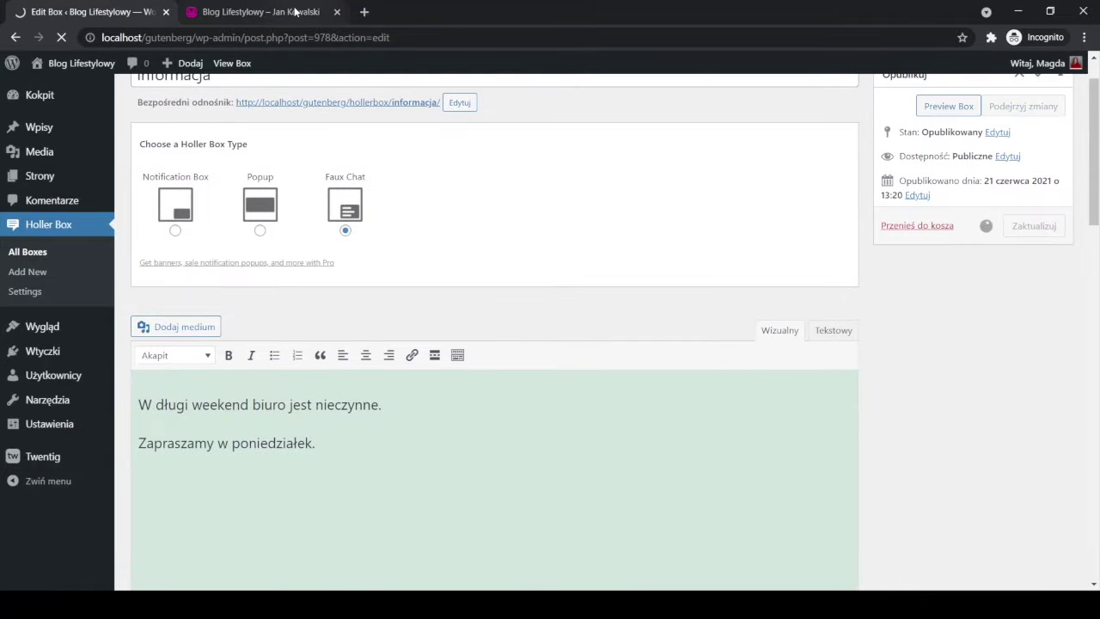
Reload the blog front page to check the chat's avatar photo.
{"action": "left_click", "coordinate": [284, 13]}
{"action": "key", "text": "F5"}
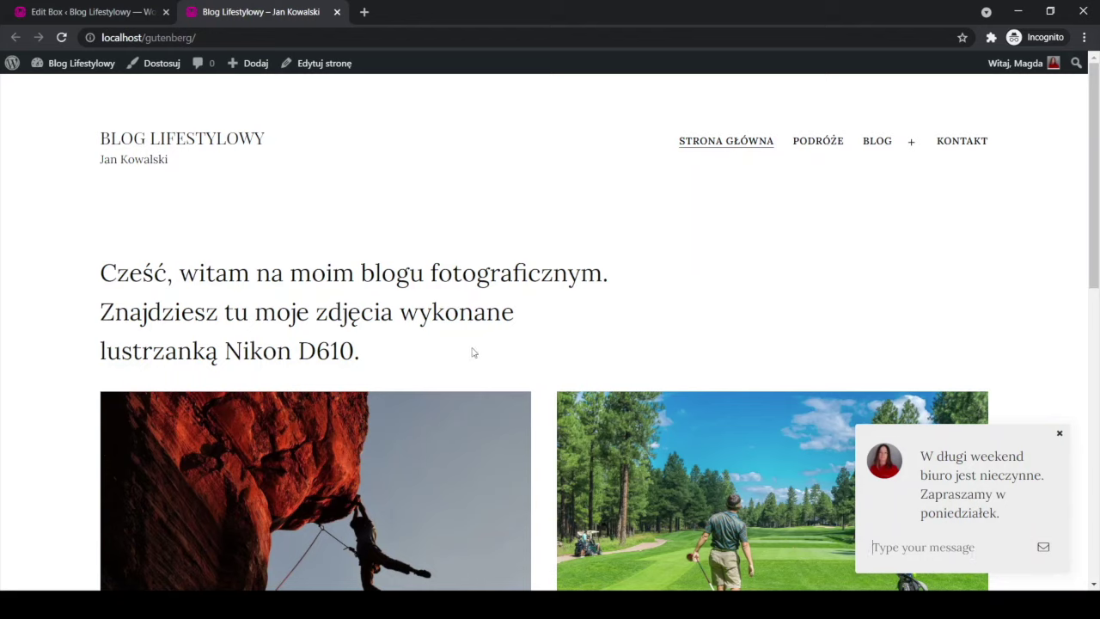
{"action": "left_click", "coordinate": [91, 14]}
{"action": "scroll", "coordinate": [357, 366], "scroll_direction": "down", "scroll_amount": 20}
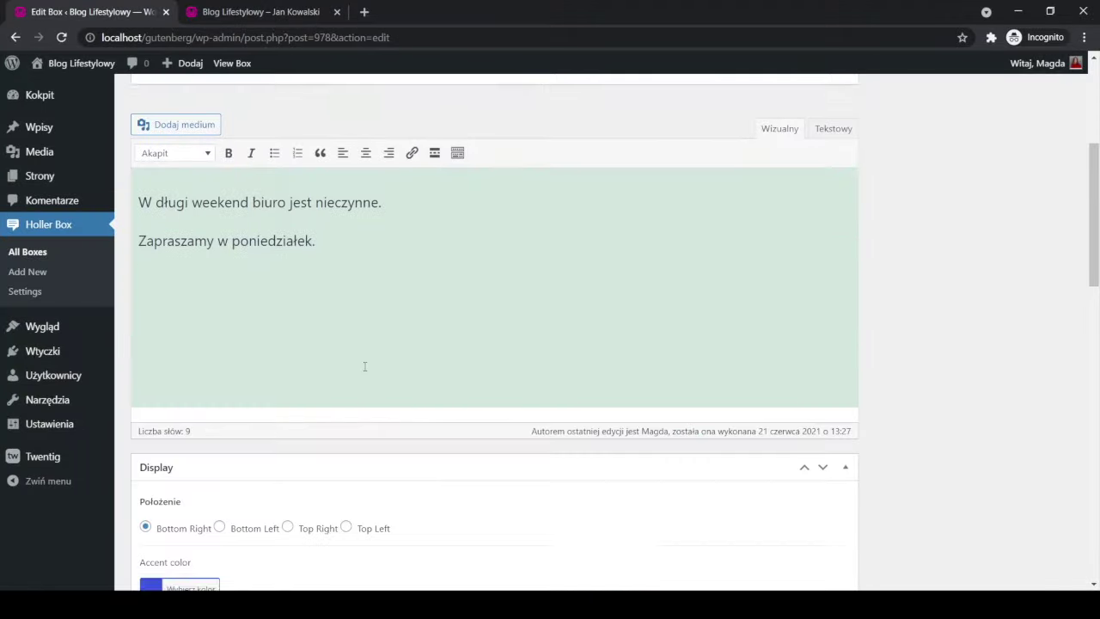
{"action": "scroll", "coordinate": [370, 394], "scroll_direction": "down", "scroll_amount": 3}
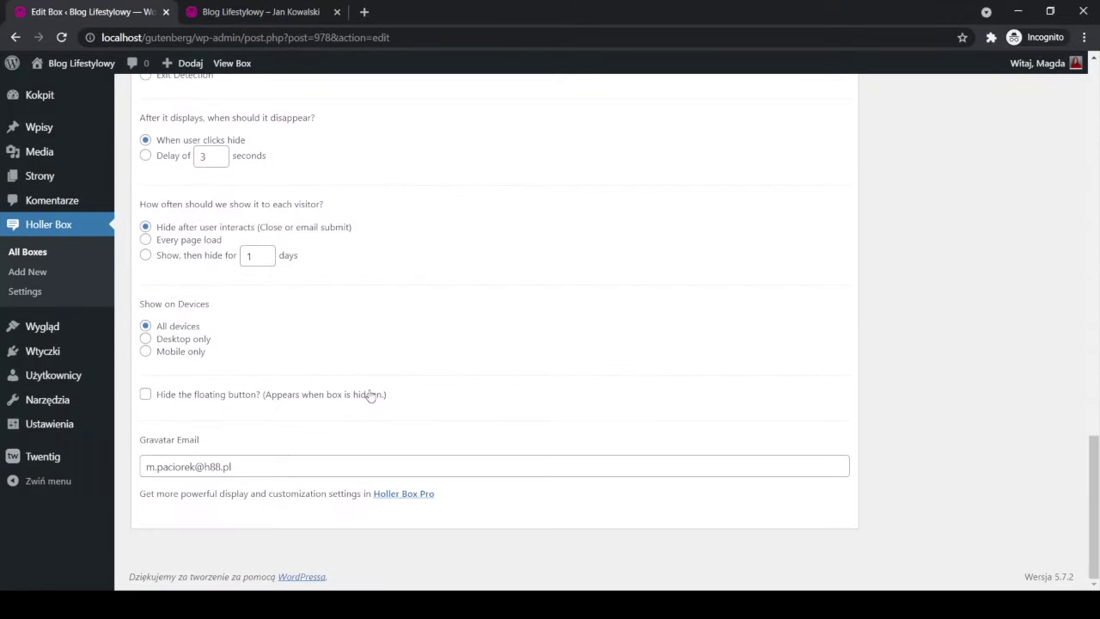
{"action": "scroll", "coordinate": [371, 394], "scroll_direction": "up", "scroll_amount": 20}
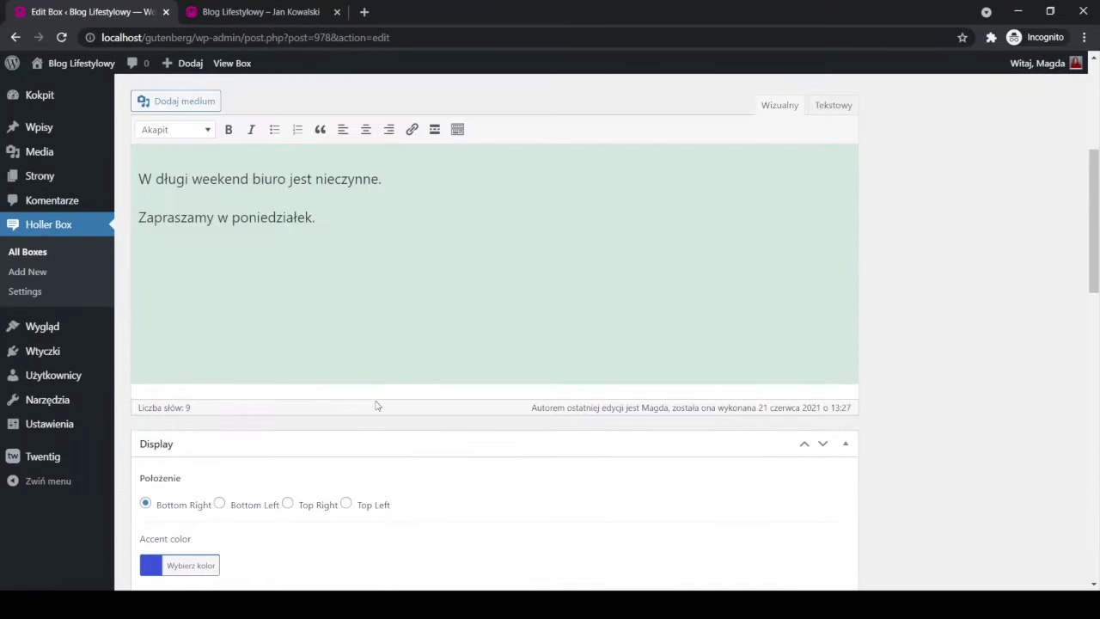
{"action": "scroll", "coordinate": [378, 402], "scroll_direction": "up", "scroll_amount": 2}
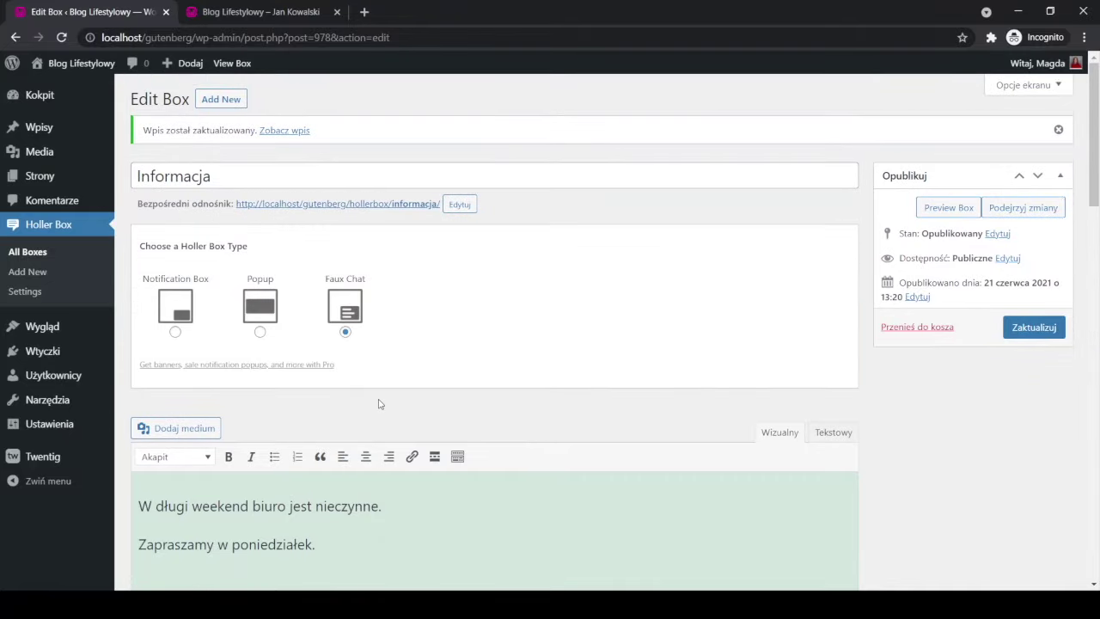
{"action": "scroll", "coordinate": [381, 417], "scroll_direction": "down", "scroll_amount": 10}
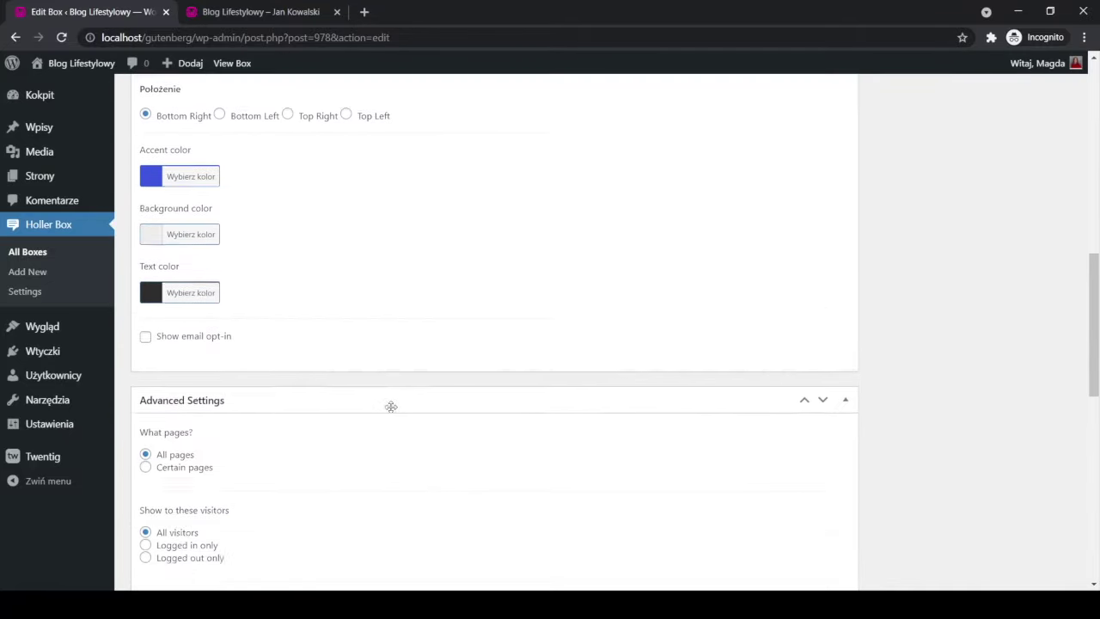
{"action": "left_click_drag", "start_coordinate": [1094, 363], "coordinate": [1093, 142]}
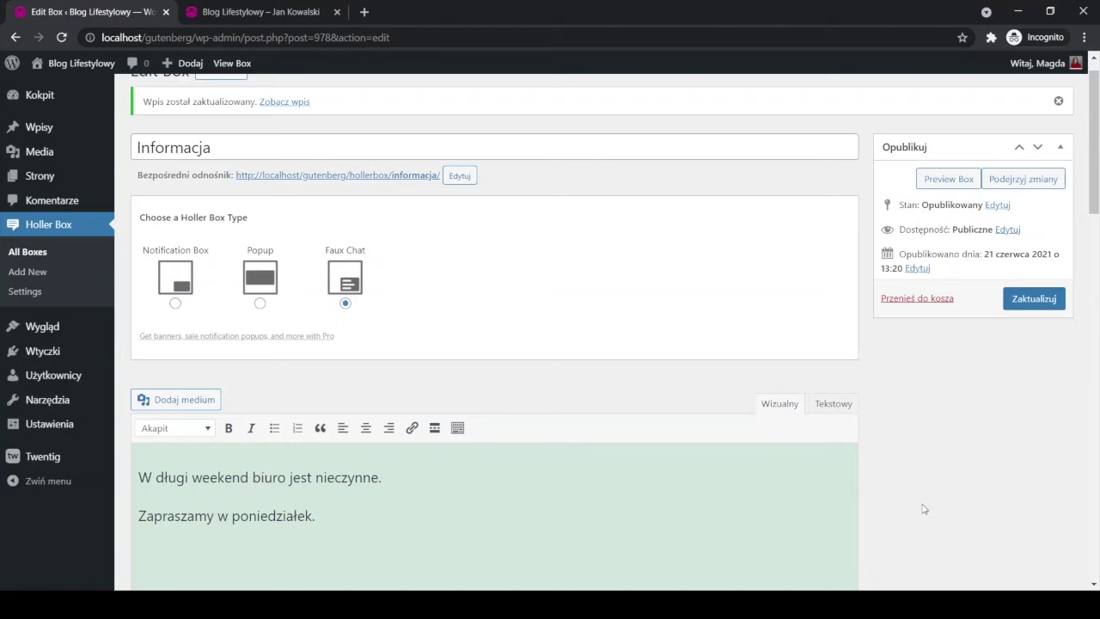
{"action": "scroll", "coordinate": [926, 517], "scroll_direction": "down", "scroll_amount": 2}
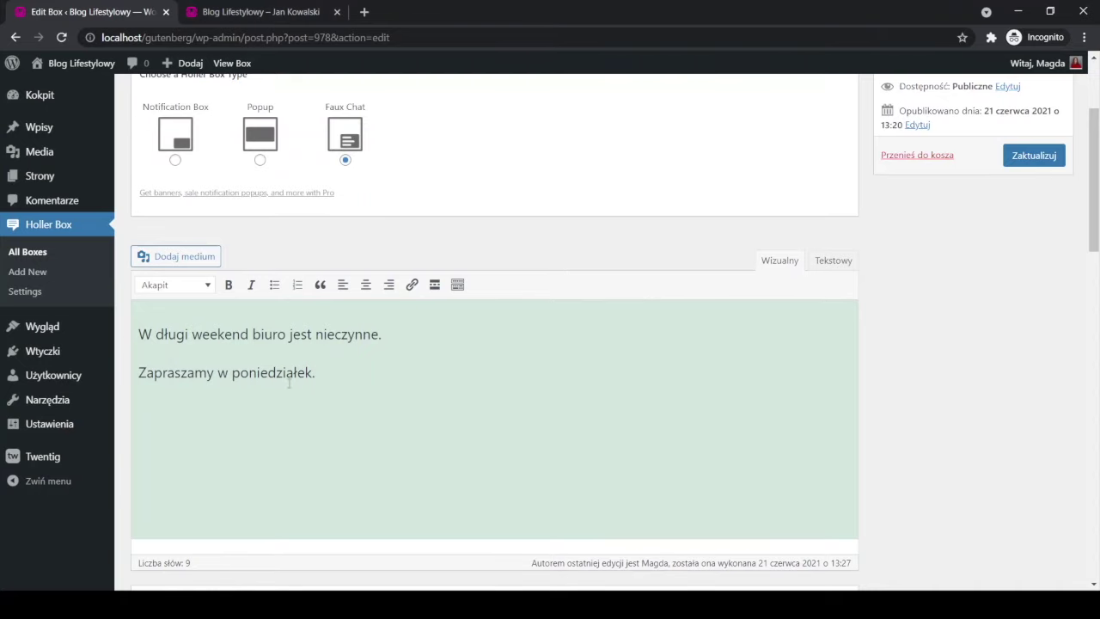
{"action": "left_click", "coordinate": [823, 265]}
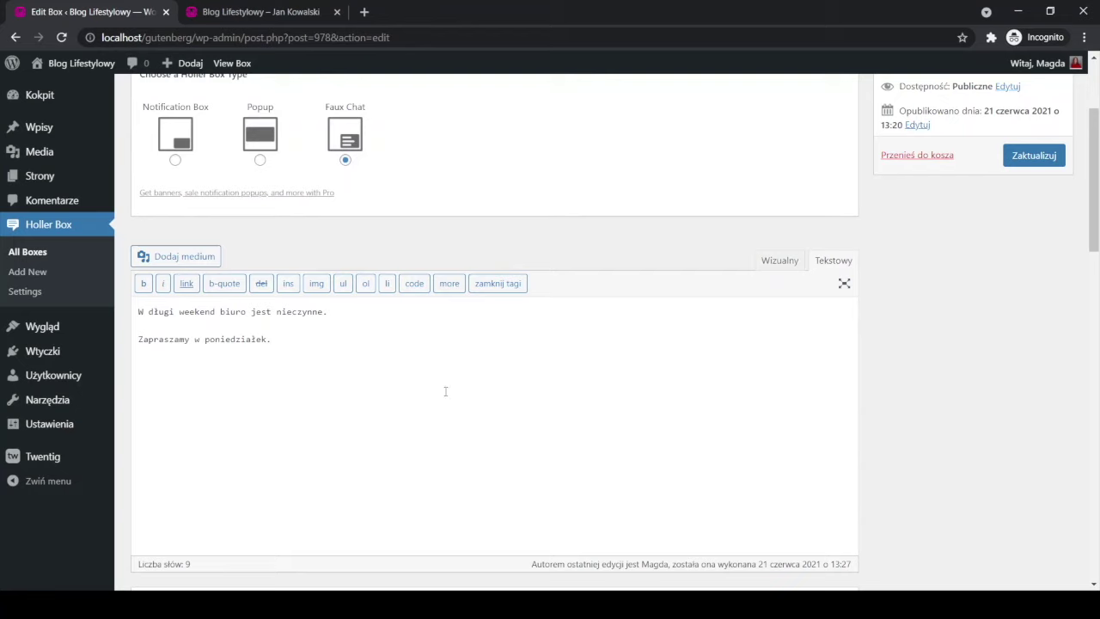
{"action": "left_click", "coordinate": [777, 266]}
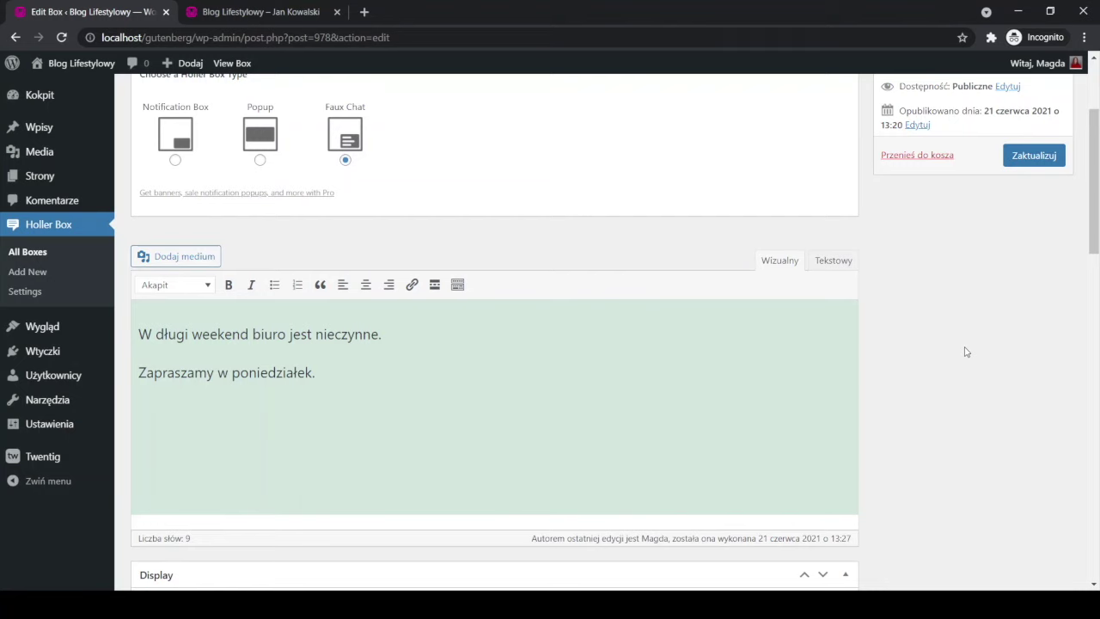
{"action": "left_click", "coordinate": [262, 12]}
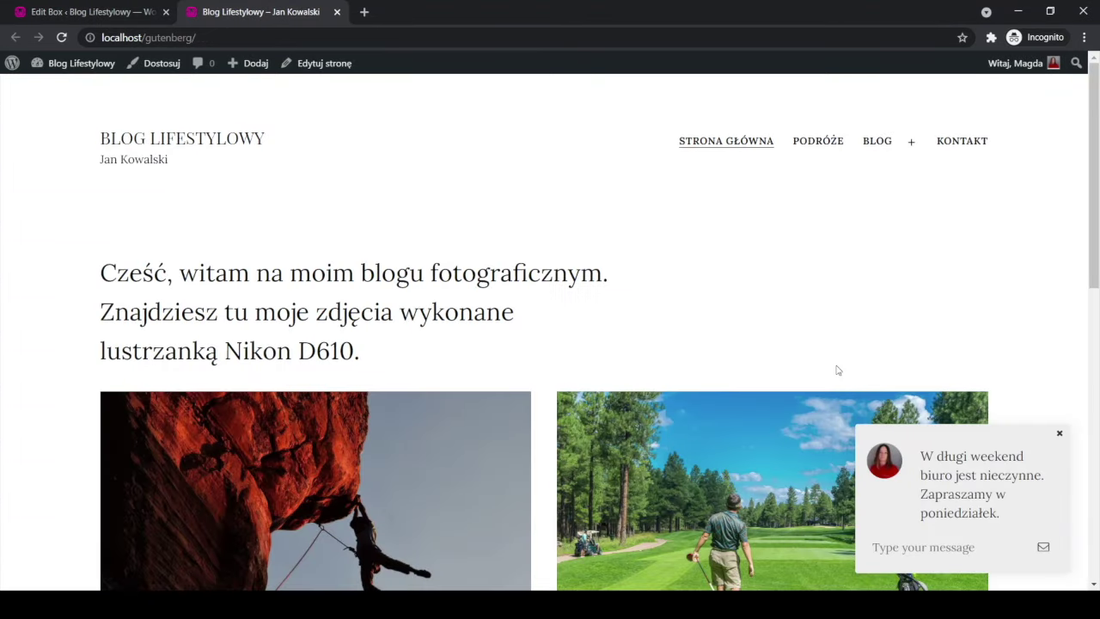
Change the box type from Faux Chat back to Popup, save, and reload the blog home page.
{"action": "left_click", "coordinate": [111, 12]}
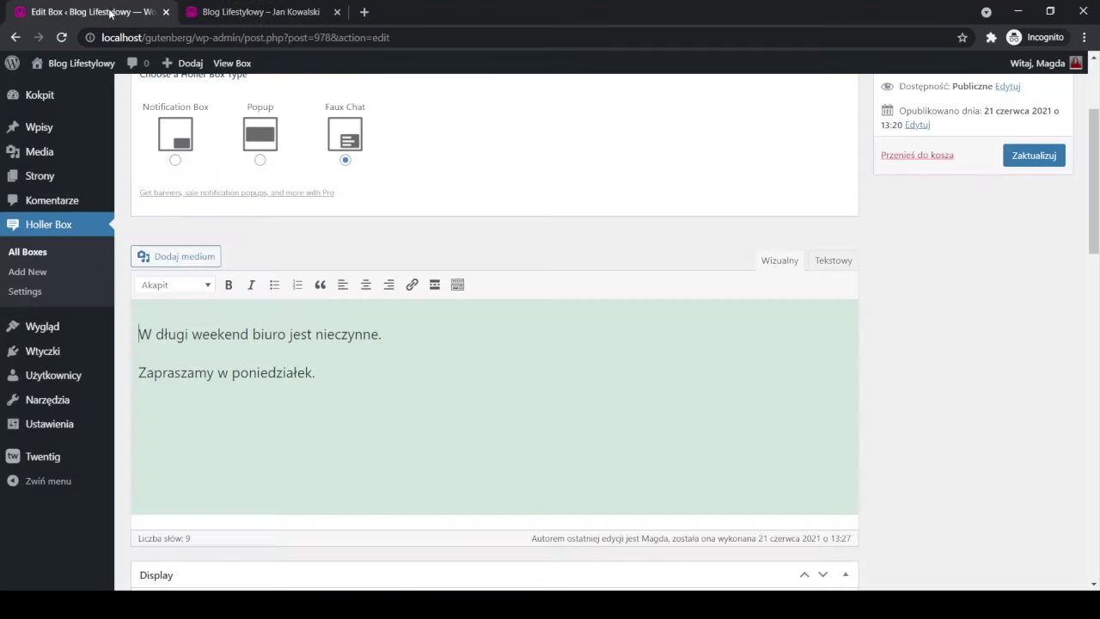
{"action": "left_click", "coordinate": [259, 160]}
{"action": "left_click", "coordinate": [1034, 156]}
{"action": "left_click", "coordinate": [234, 12]}
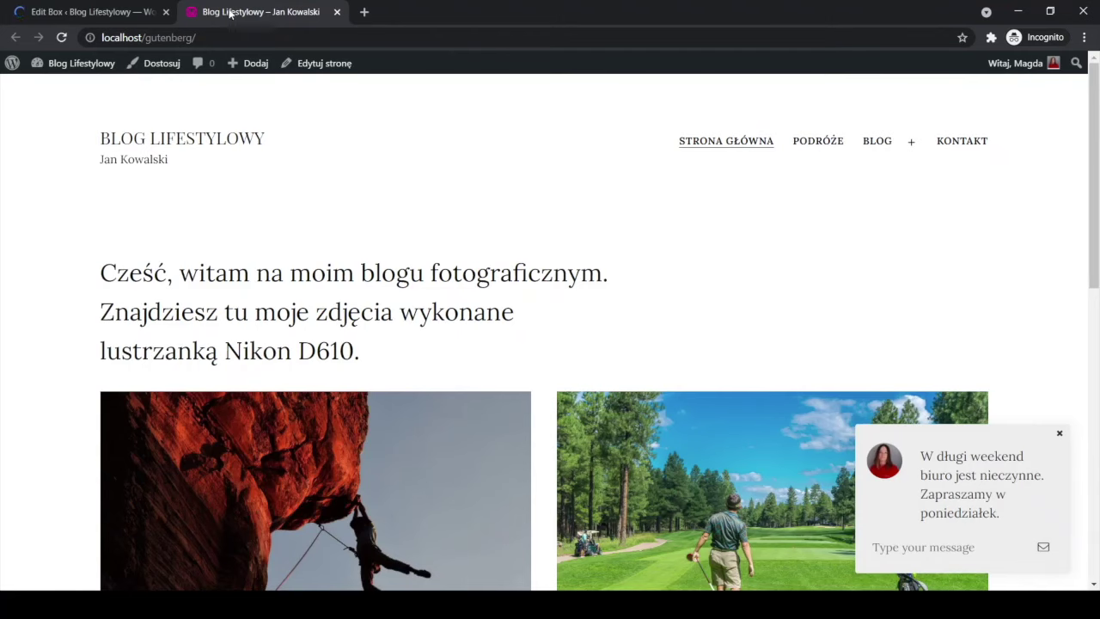
{"action": "left_click", "coordinate": [69, 40]}
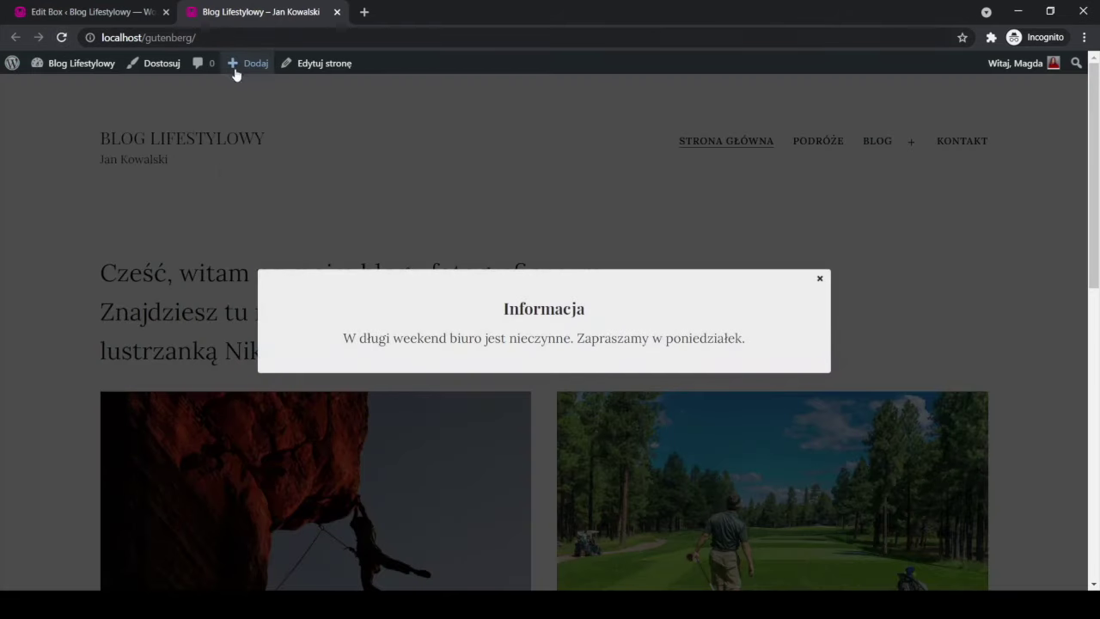
{"action": "mouse_move", "coordinate": [245, 66]}
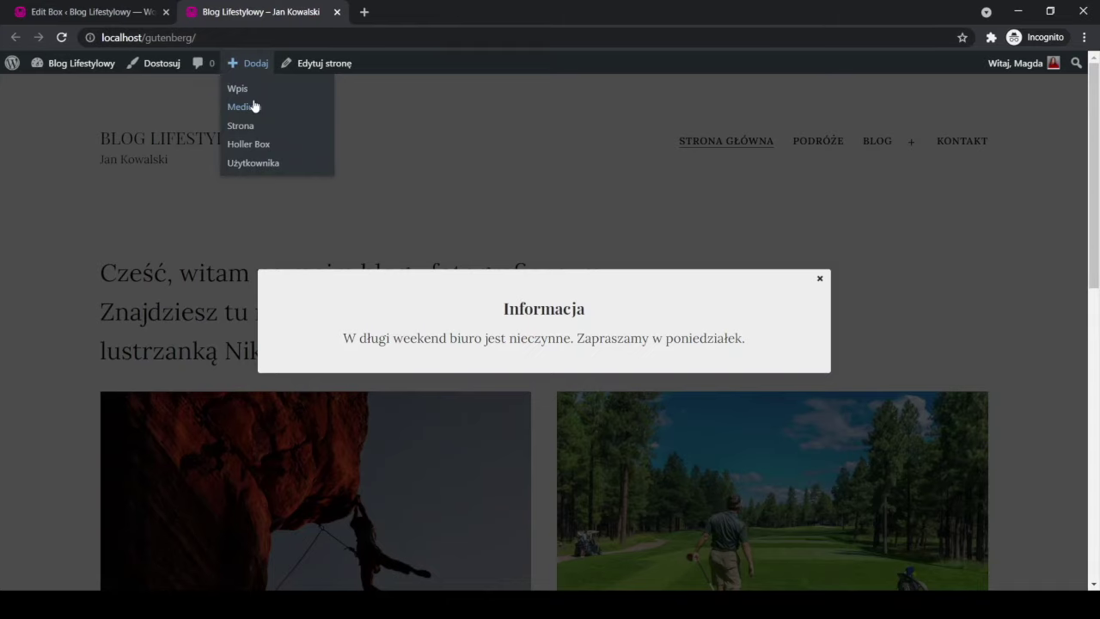
Open DevTools Network, reload the page and sort script requests by size, largest first.
{"action": "key", "text": "ctrl+shift+i"}
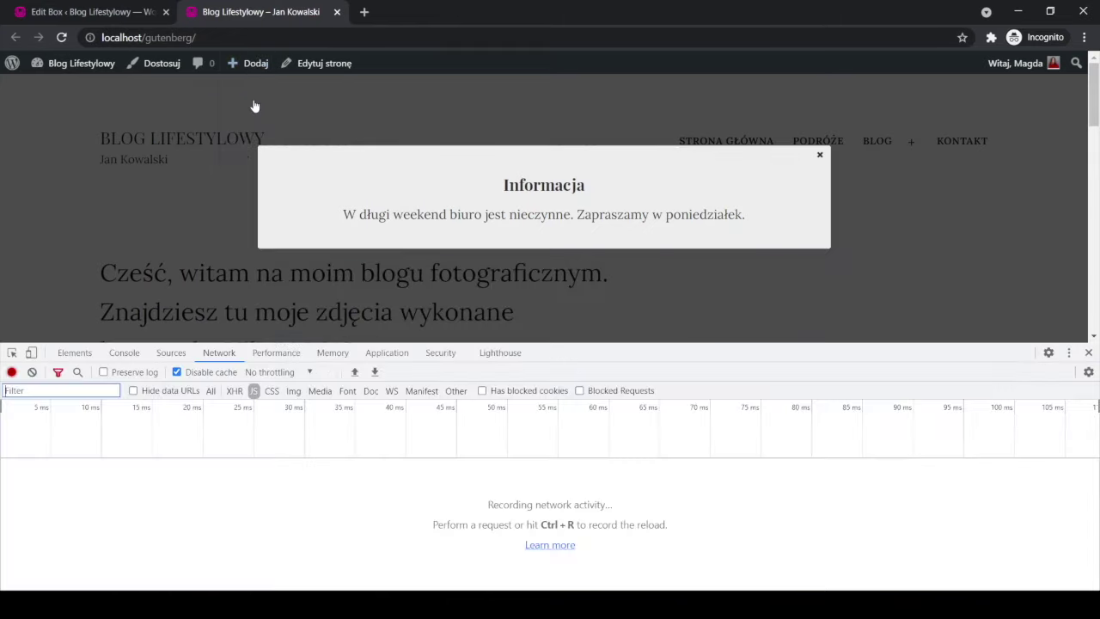
{"action": "left_click", "coordinate": [61, 37]}
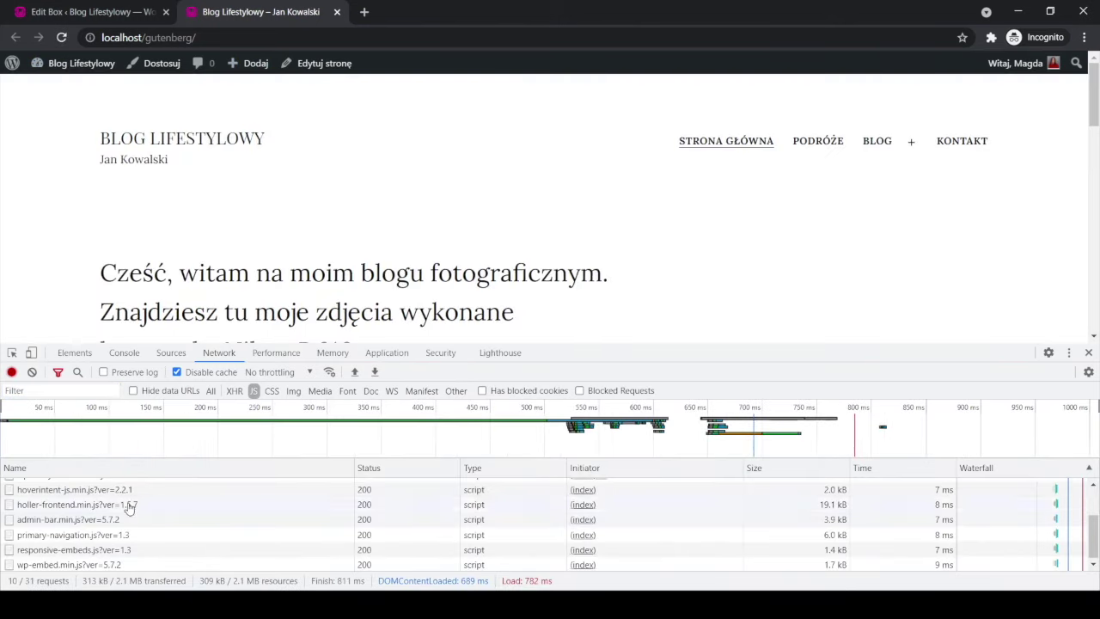
{"action": "scroll", "coordinate": [129, 516], "scroll_direction": "up", "scroll_amount": 3}
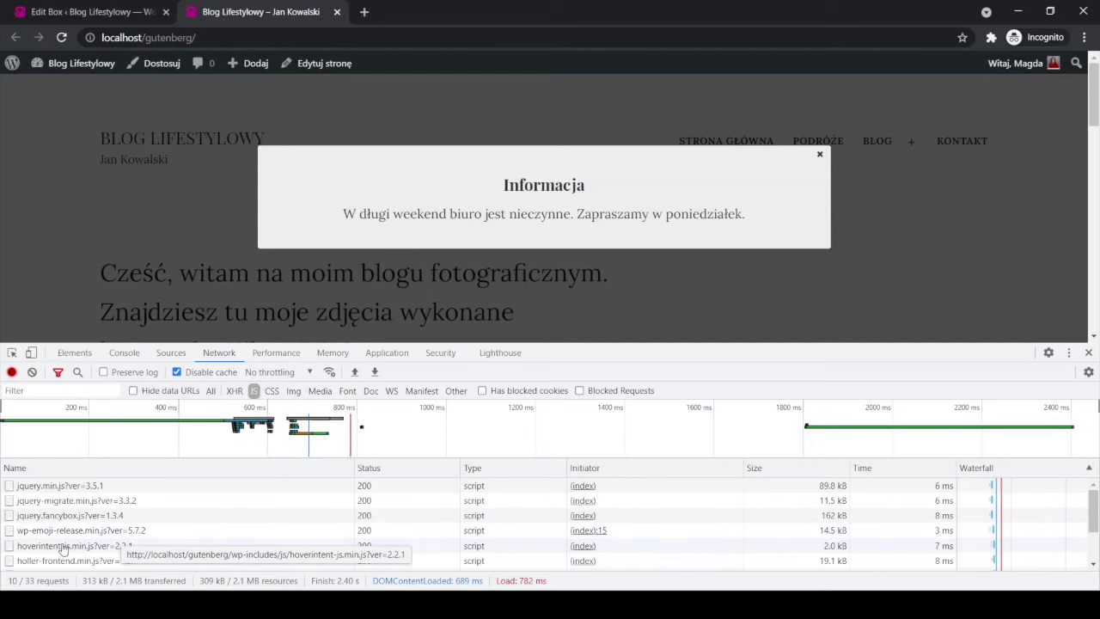
{"action": "left_click", "coordinate": [781, 470]}
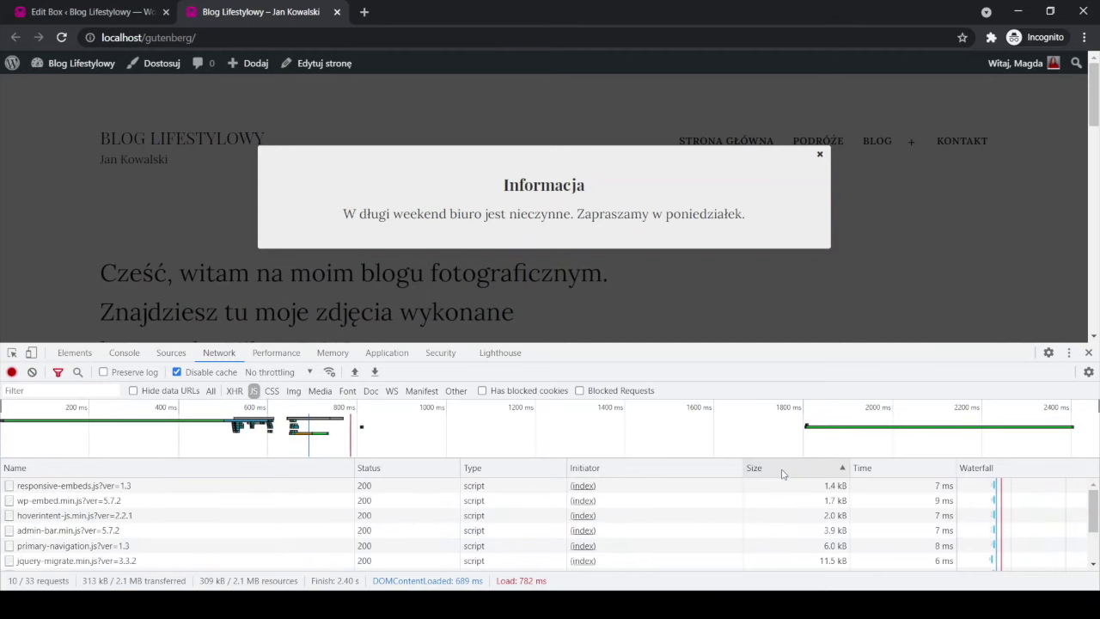
{"action": "left_click", "coordinate": [782, 469]}
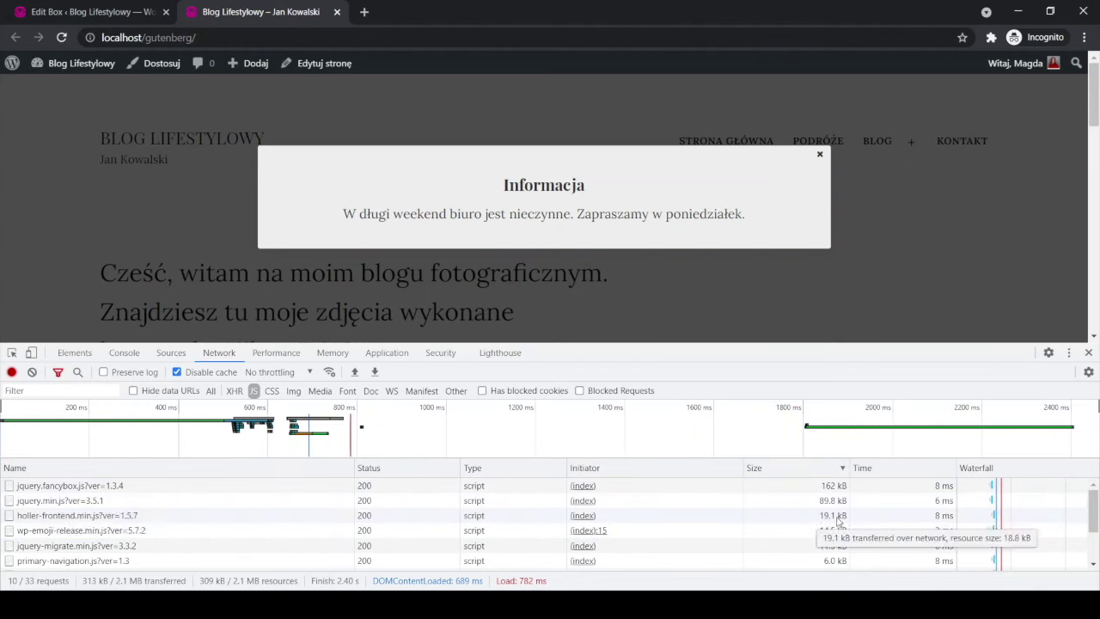
Filter to CSS requests sorted by size, showing holler-frontend.min.css at 11.0 kB.
{"action": "left_click", "coordinate": [272, 392]}
{"action": "left_click", "coordinate": [820, 471]}
{"action": "left_click", "coordinate": [819, 471]}
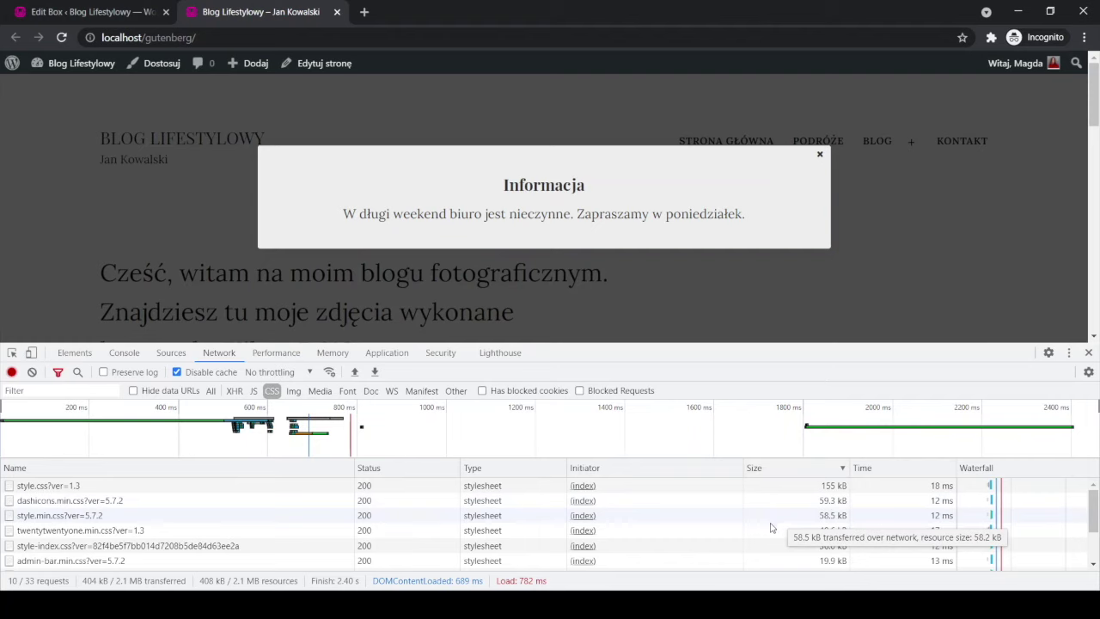
{"action": "scroll", "coordinate": [740, 541], "scroll_direction": "down", "scroll_amount": 1}
{"action": "scroll", "coordinate": [739, 540], "scroll_direction": "down", "scroll_amount": 2}
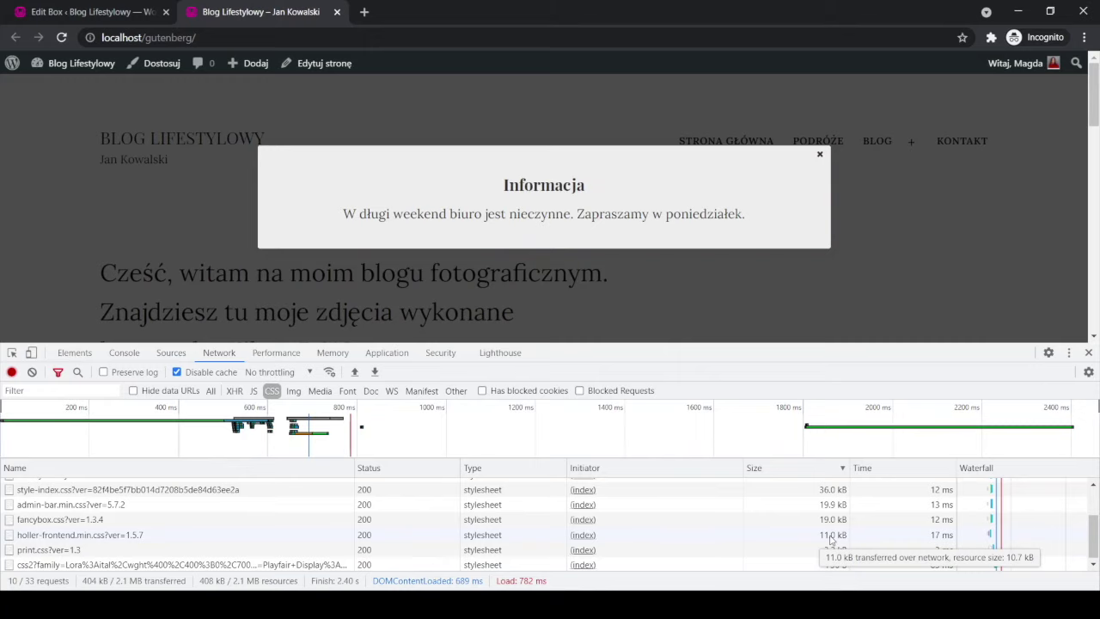
In the Informacja box's Advanced Settings, limit display to Certain pages and pick Kontakt.
{"action": "left_click", "coordinate": [98, 16]}
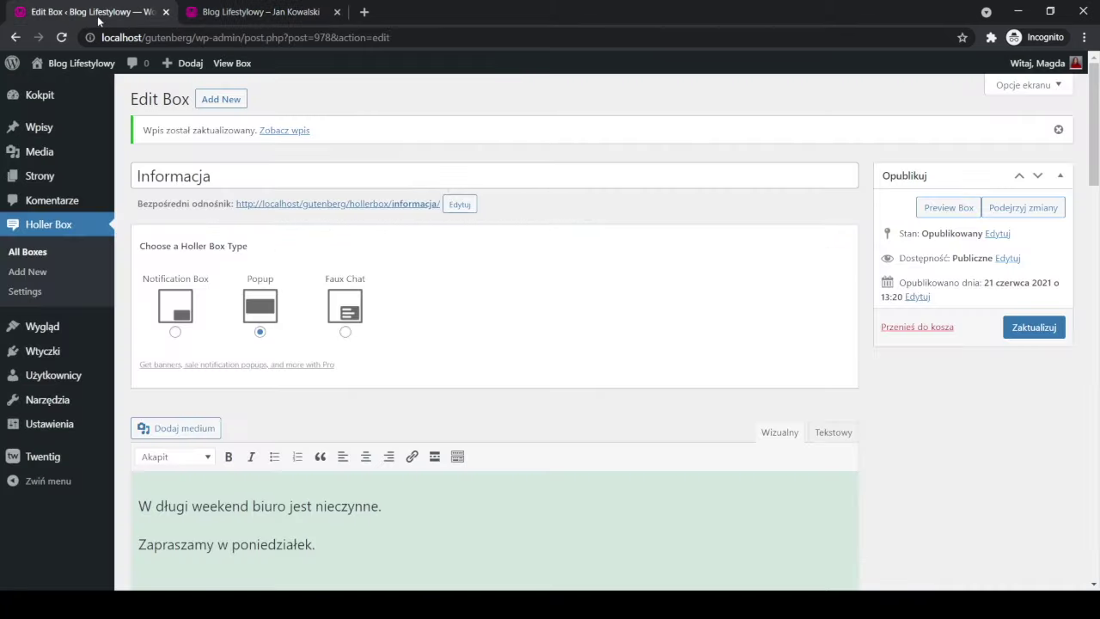
{"action": "scroll", "coordinate": [417, 428], "scroll_direction": "down", "scroll_amount": 15}
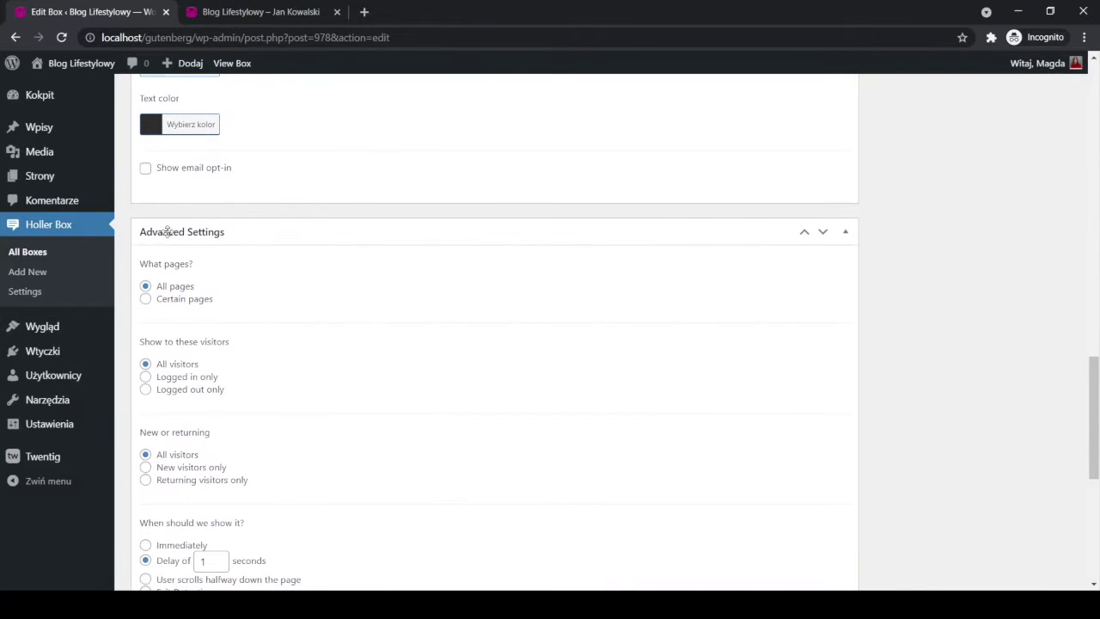
{"action": "left_click", "coordinate": [145, 298]}
{"action": "left_click", "coordinate": [247, 346]}
{"action": "type", "text": "kont"}
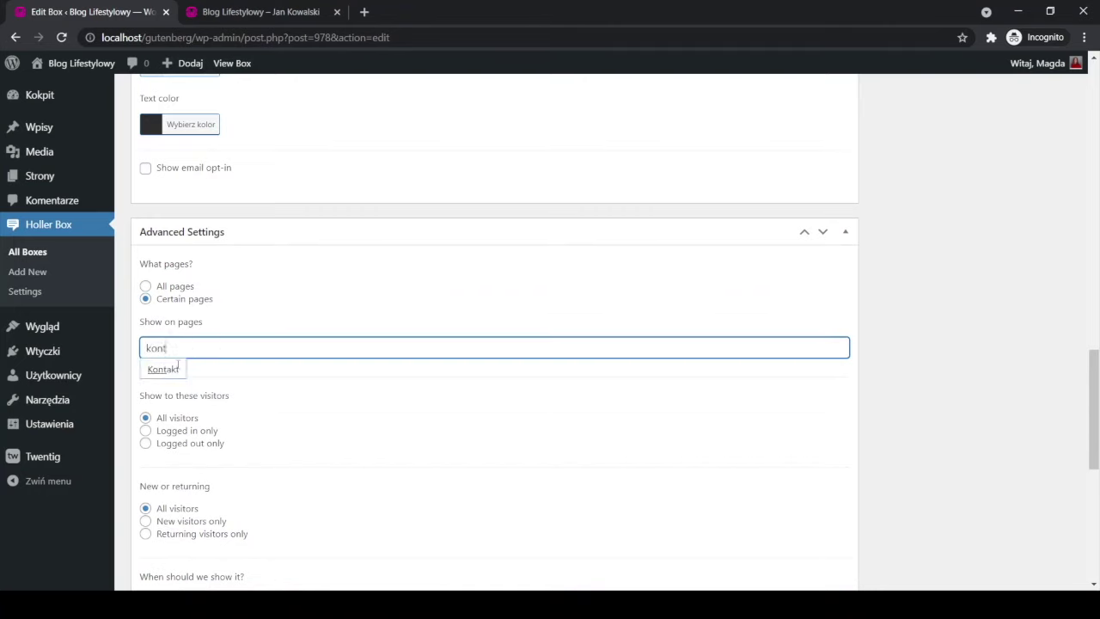
{"action": "left_click", "coordinate": [153, 370]}
Save the box with Zaktualizuj and go back to the blog tab.
{"action": "scroll", "coordinate": [989, 344], "scroll_direction": "up", "scroll_amount": 15}
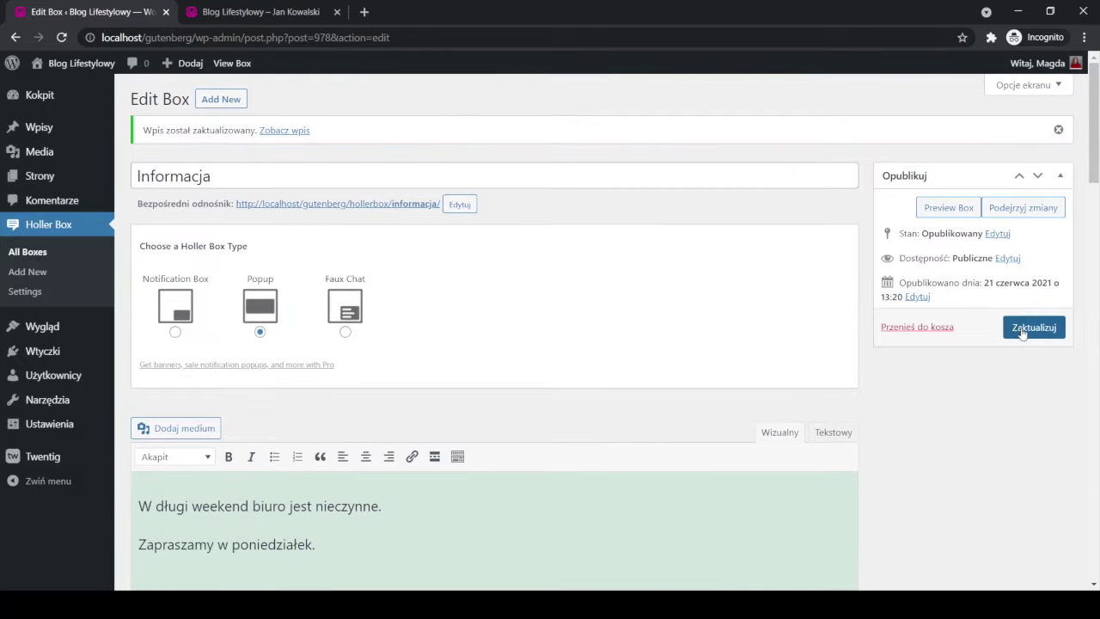
{"action": "left_click", "coordinate": [1023, 331]}
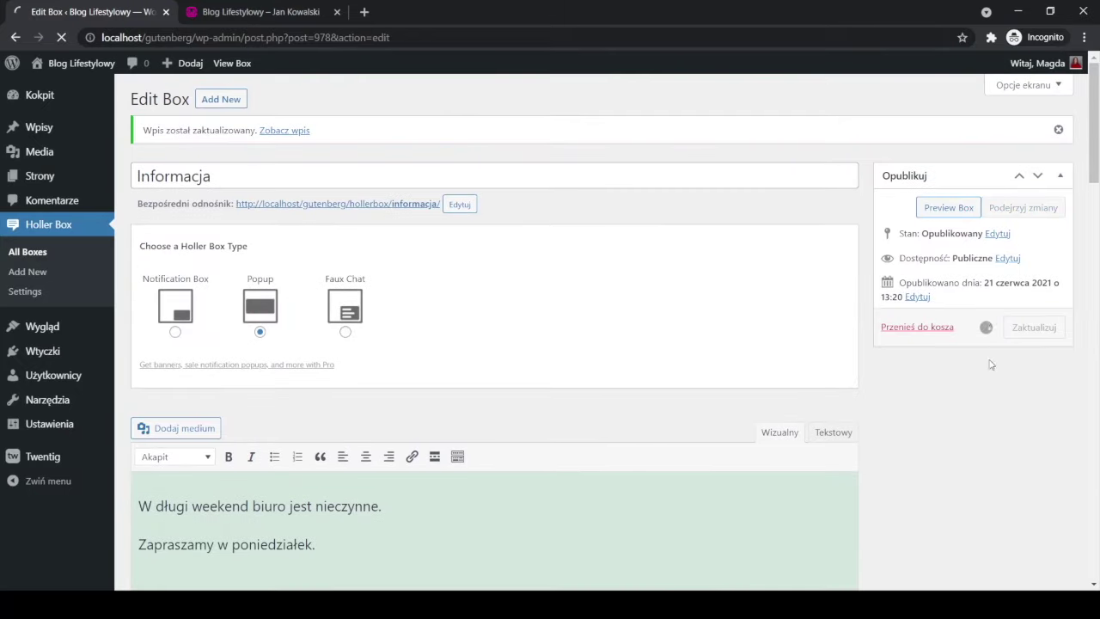
{"action": "left_click", "coordinate": [273, 11]}
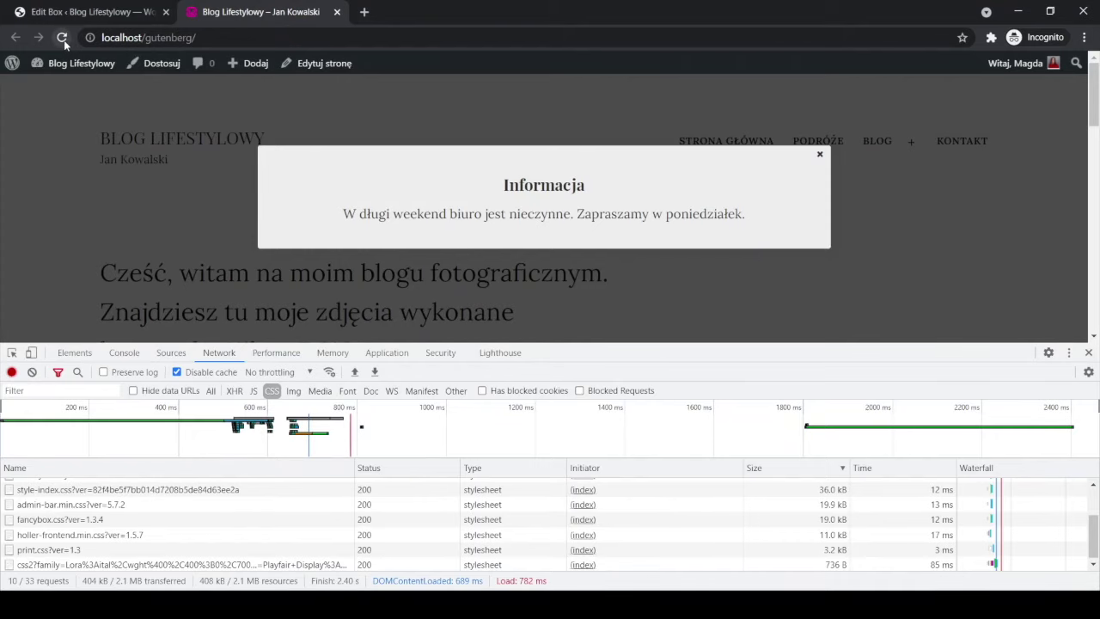
Reload the home page to confirm there is no popup, then open KONTAKT to see the Informacja popup.
{"action": "left_click", "coordinate": [62, 37]}
{"action": "left_click_drag", "start_coordinate": [725, 343], "coordinate": [749, 499]}
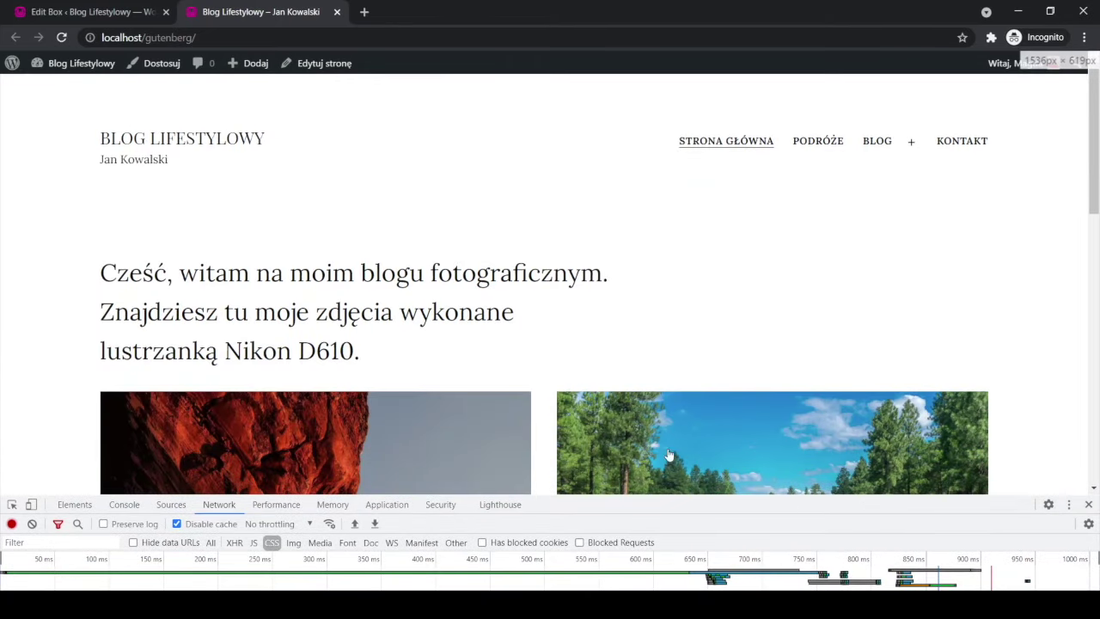
{"action": "left_click", "coordinate": [962, 142]}
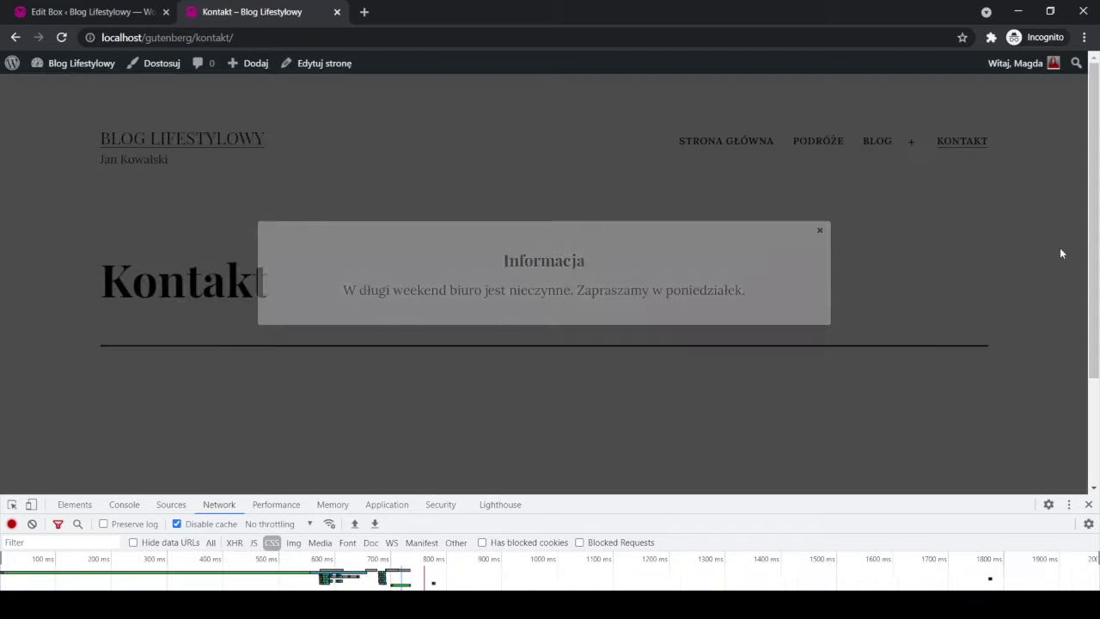
{"action": "left_click_drag", "start_coordinate": [882, 498], "coordinate": [875, 256]}
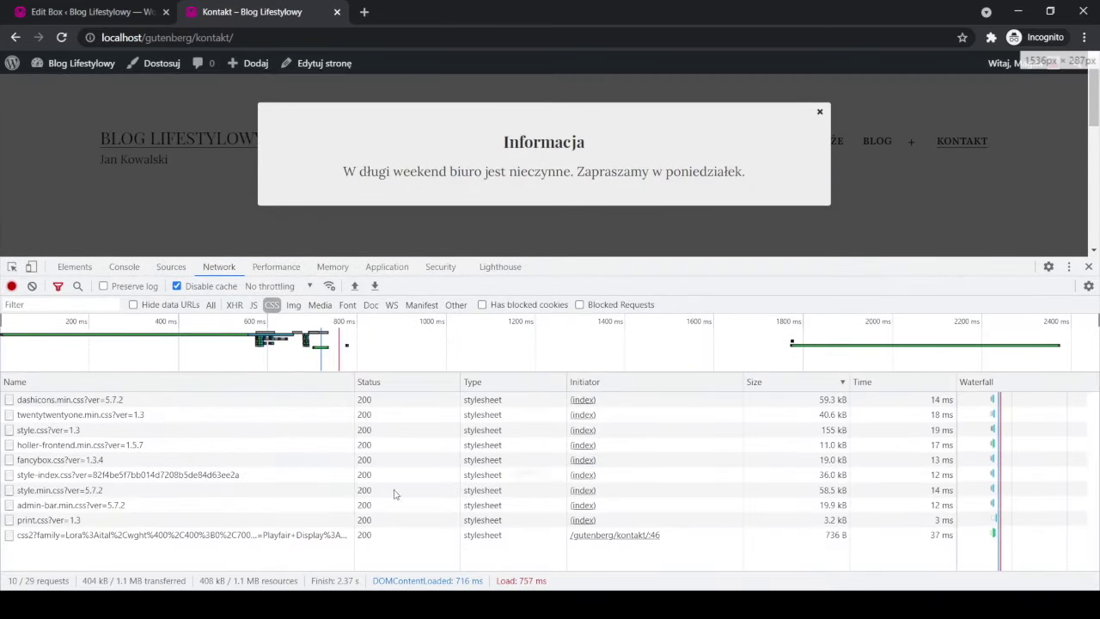
Filter the Network list to JS and load the home page without /kontakt/.
{"action": "left_click", "coordinate": [254, 305]}
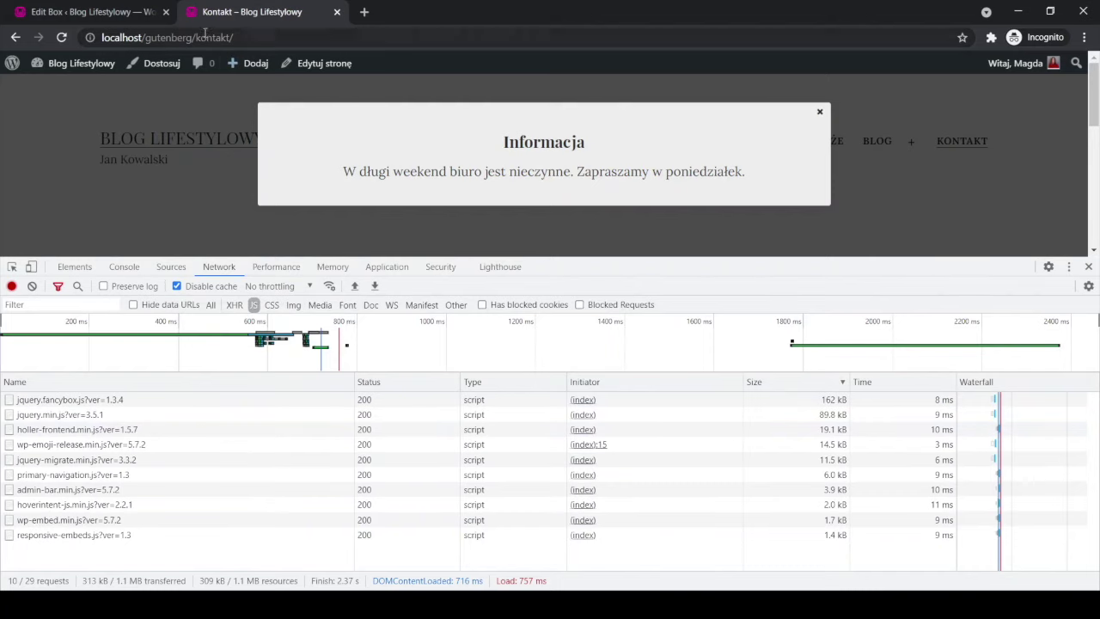
{"action": "left_click_drag", "start_coordinate": [192, 38], "coordinate": [264, 39]}
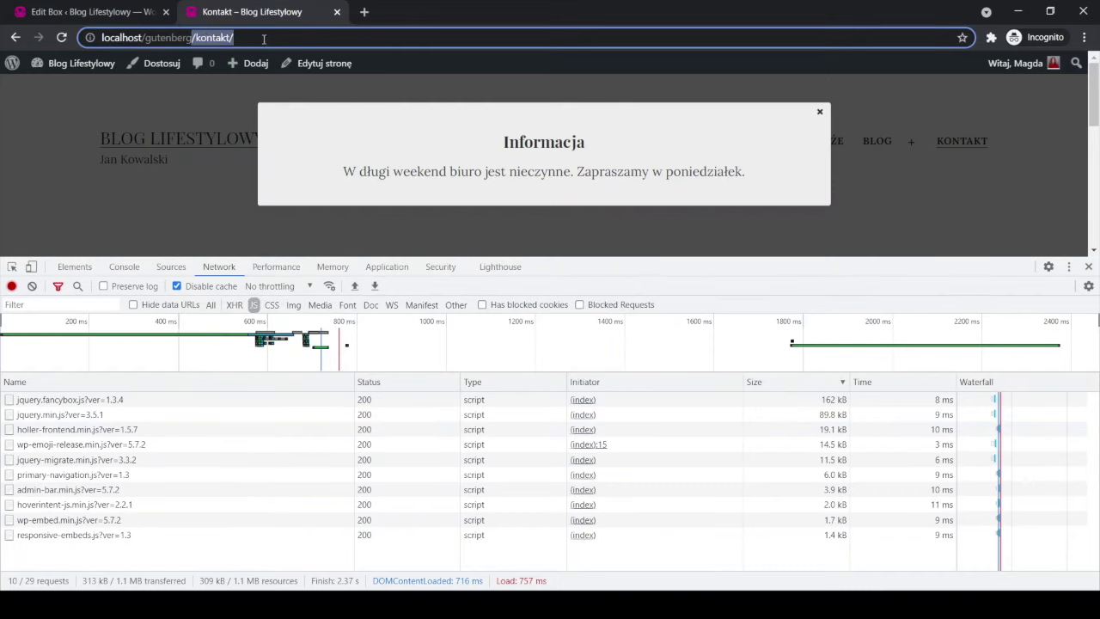
{"action": "key", "text": "BackSpace"}
{"action": "key", "text": "Return"}
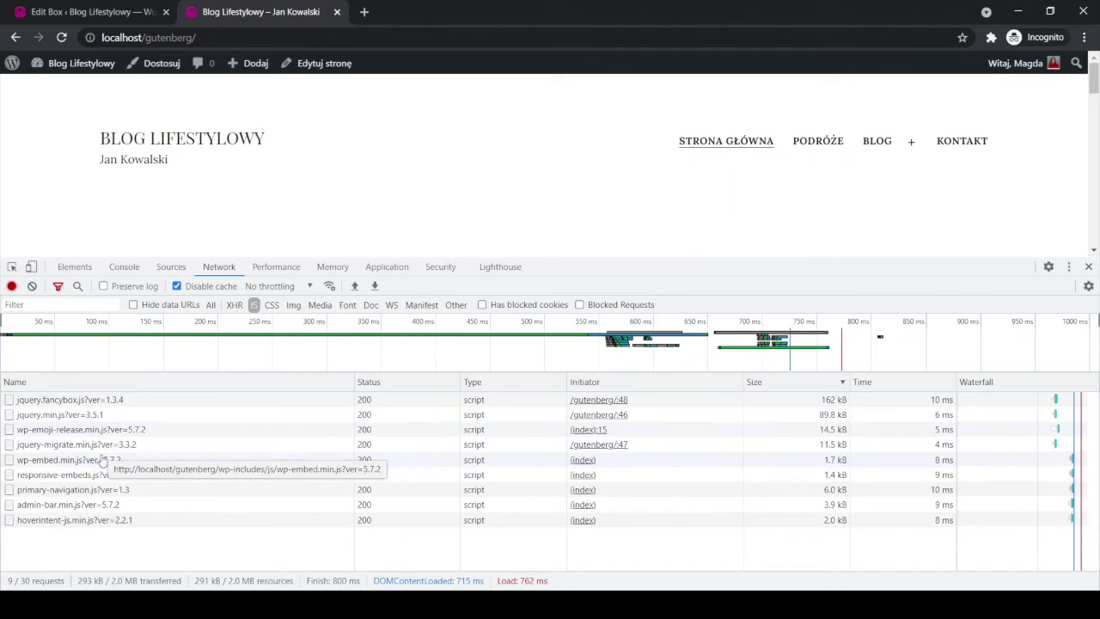
Close DevTools and return to the Edit Box admin tab.
{"action": "left_click_drag", "start_coordinate": [566, 260], "coordinate": [577, 349]}
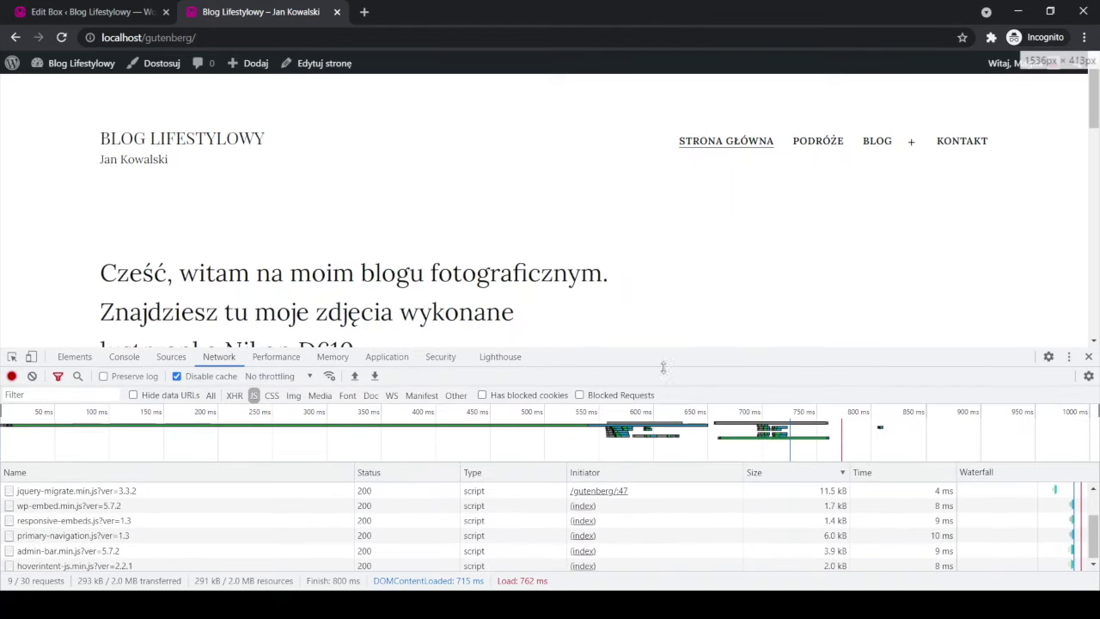
{"action": "left_click", "coordinate": [1090, 358]}
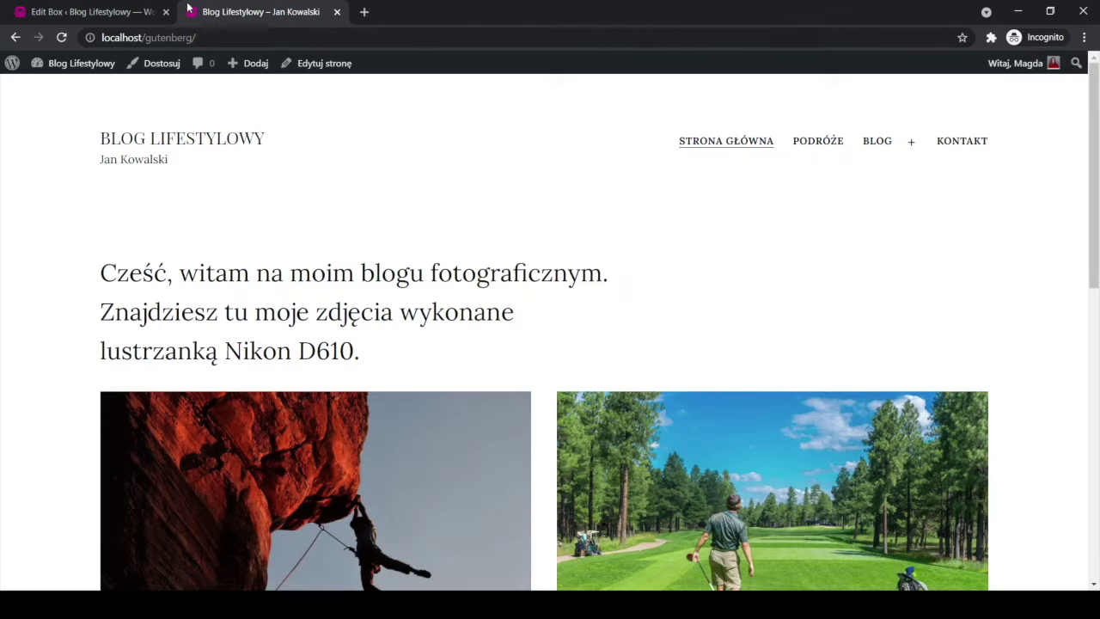
{"action": "left_click", "coordinate": [99, 13]}
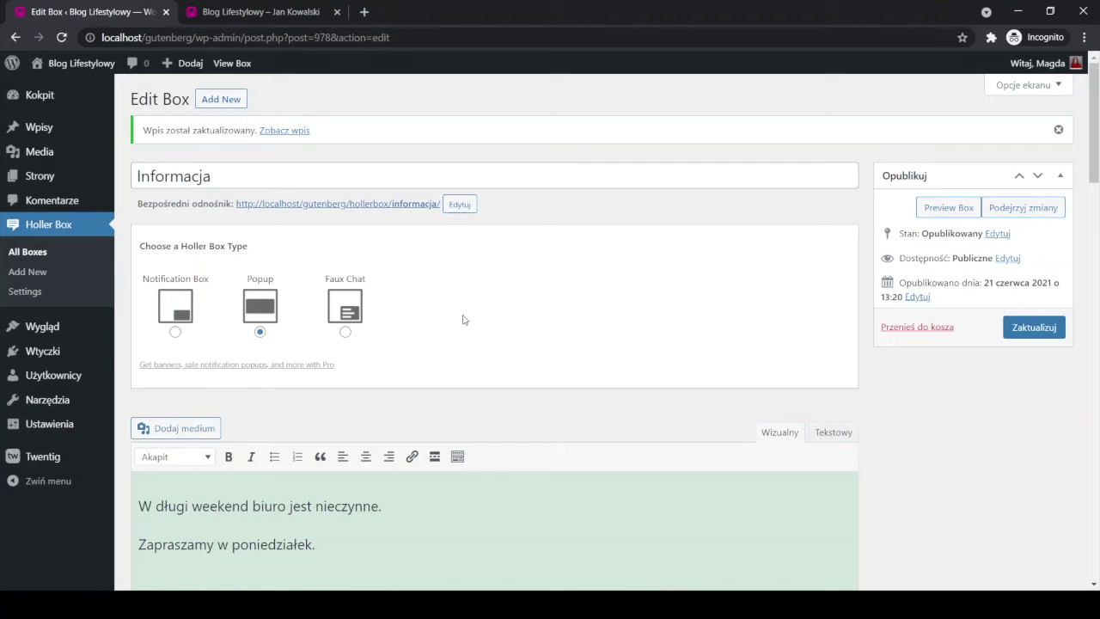